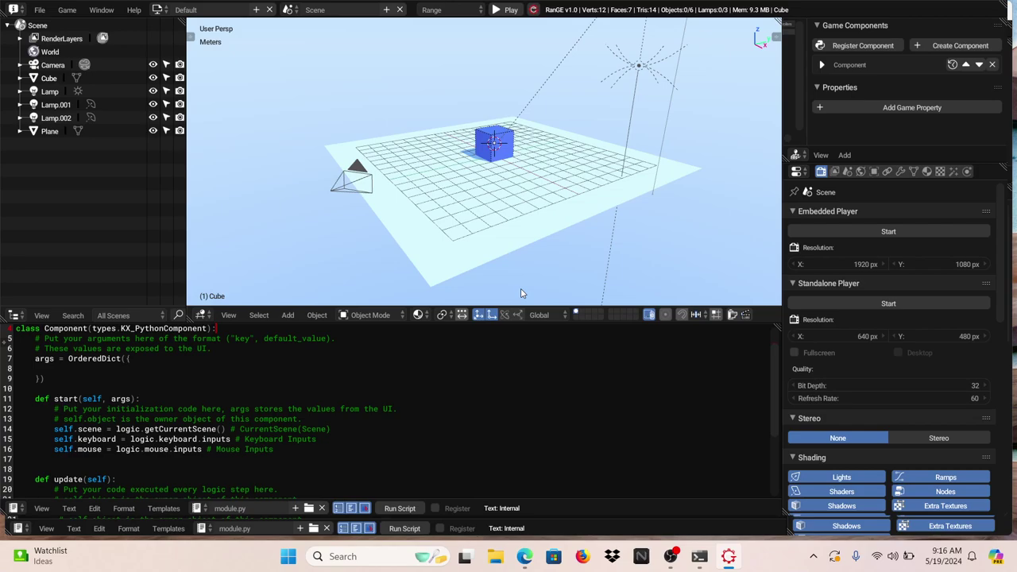
# Darken the ground plane's diffuse colour to near black and duplicate the plane in place.
pyautogui.press('KP_4')
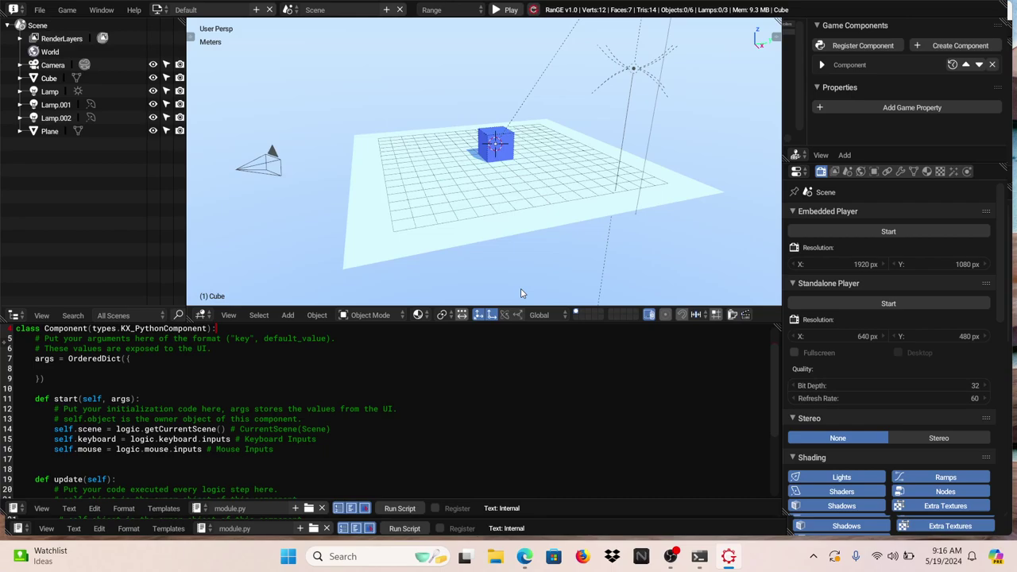
pyautogui.press('KP_4')
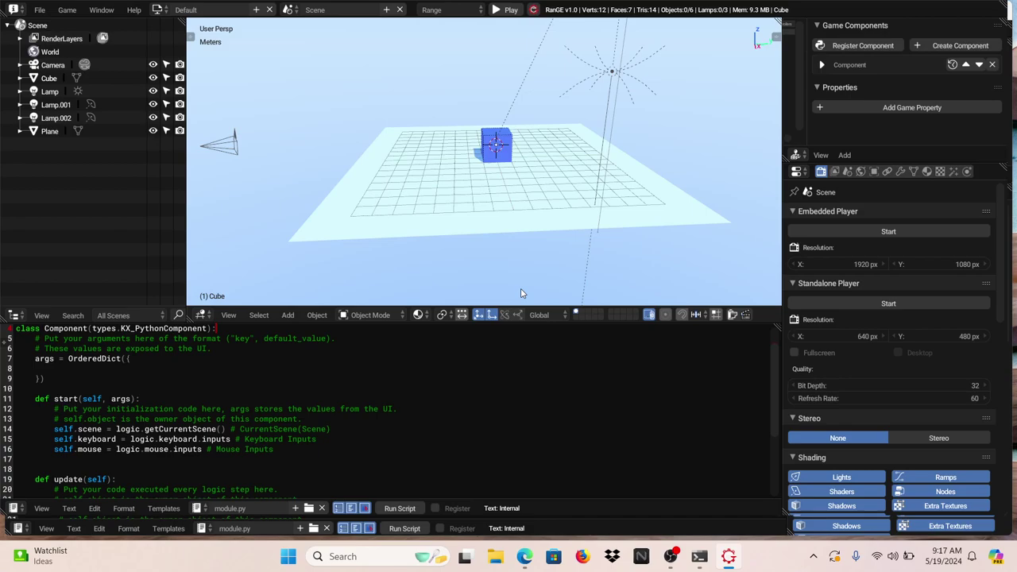
pyautogui.click(495, 155)
pyautogui.click(422, 170)
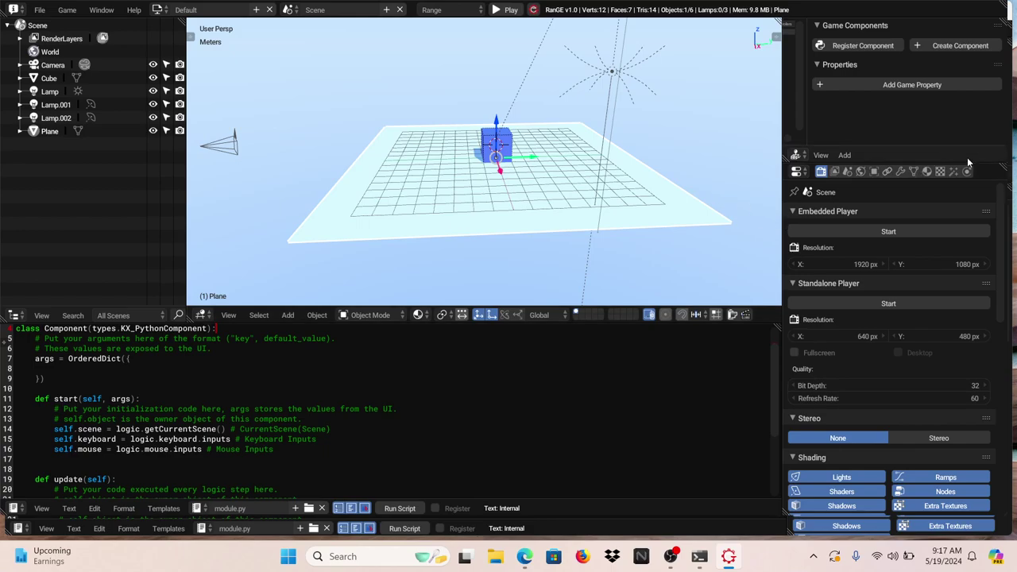
pyautogui.click(927, 173)
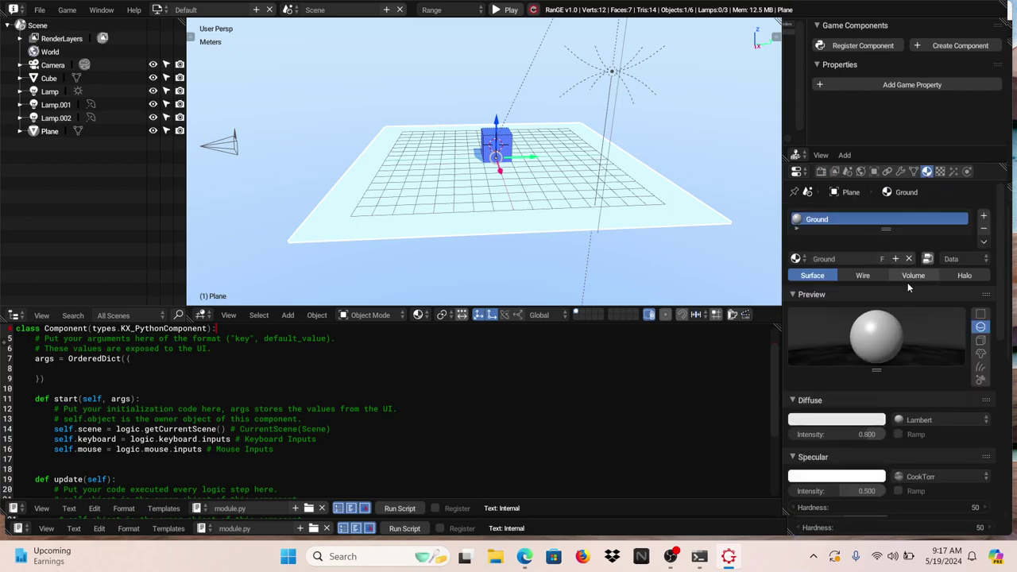
pyautogui.click(830, 423)
pyautogui.click(859, 419)
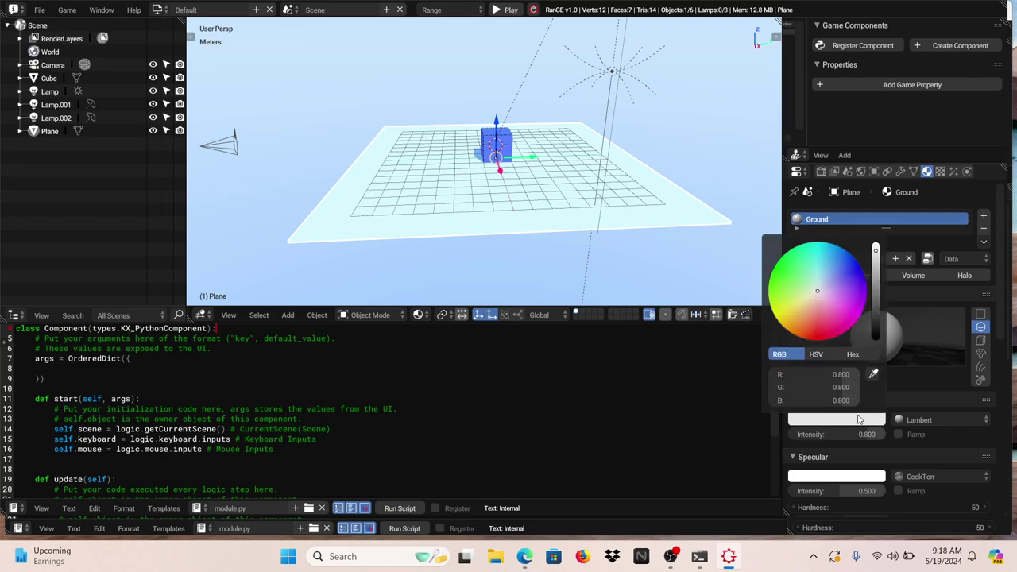
pyautogui.click(875, 334)
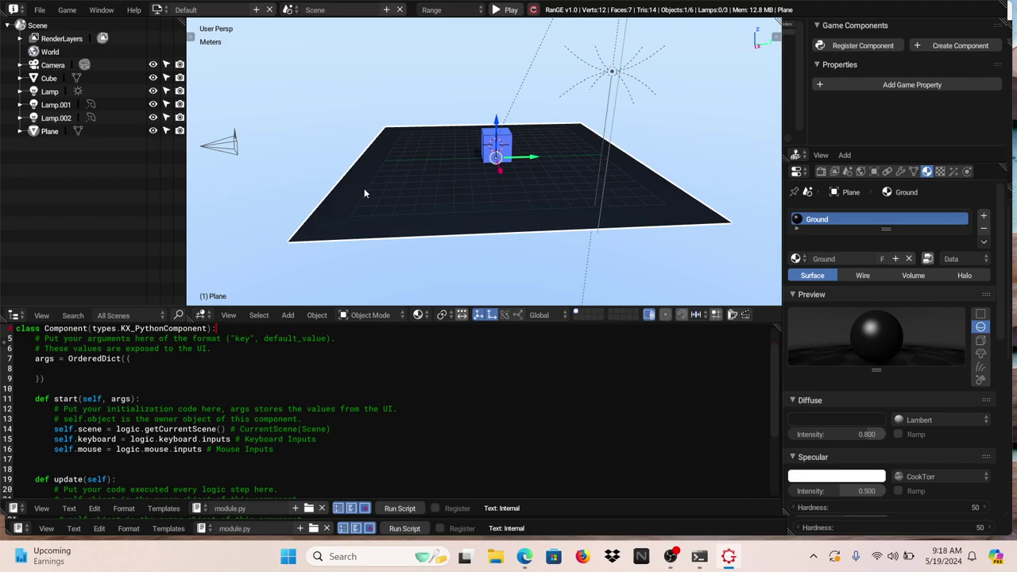
pyautogui.hotkey('shift', 'd')
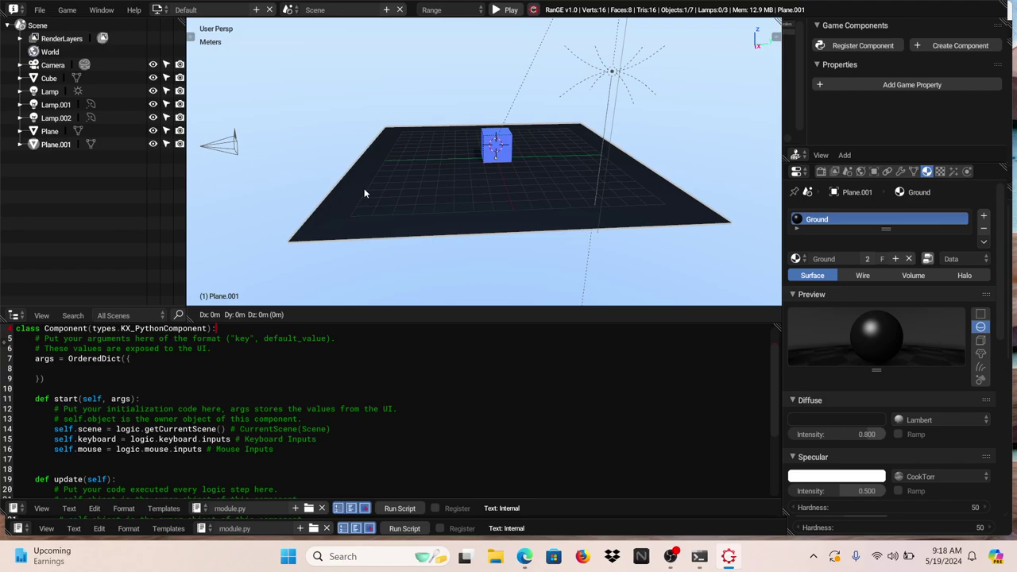
pyautogui.press('r')
pyautogui.write('90')
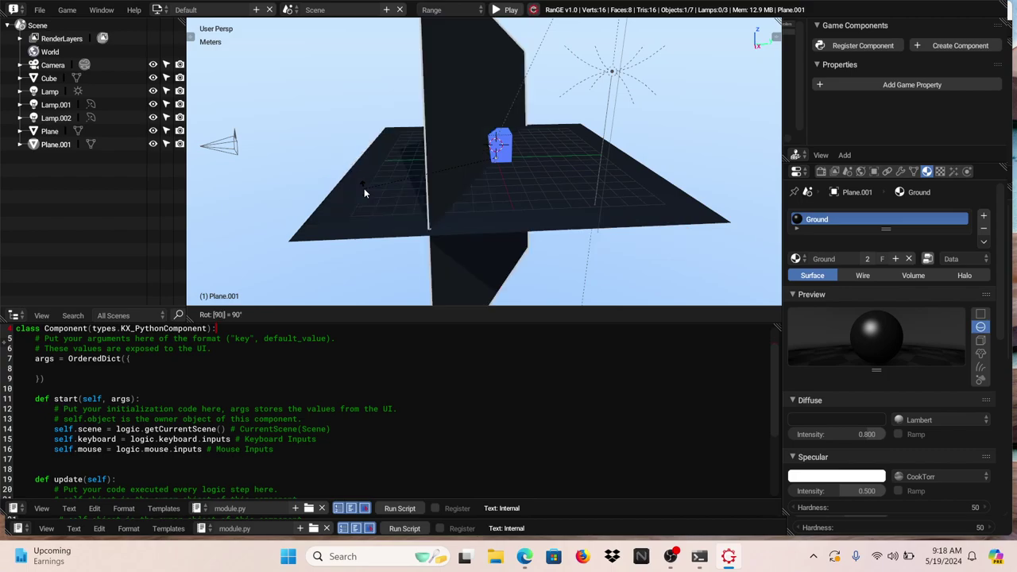
pyautogui.press('Escape')
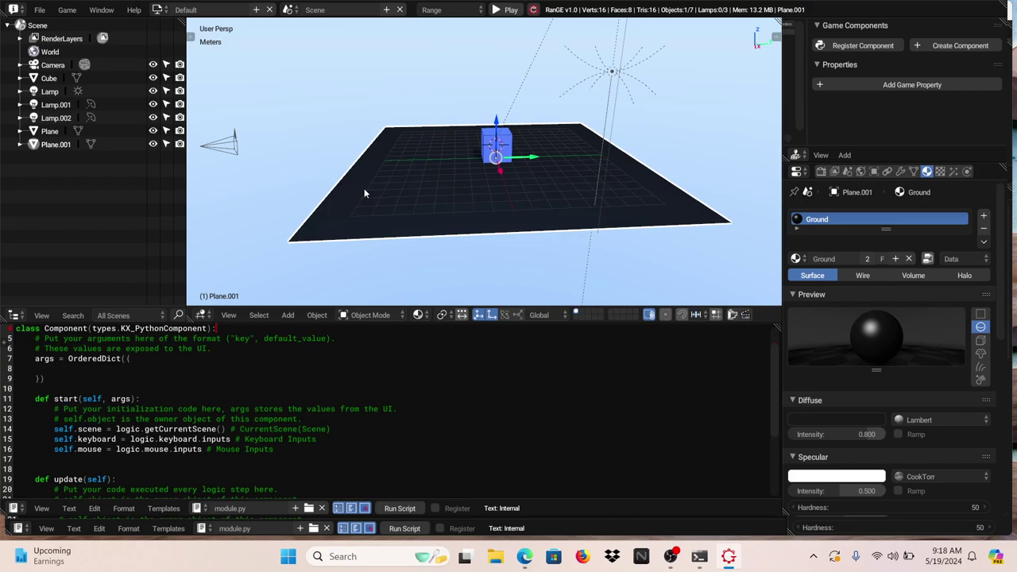
# Rotate the duplicated plane 90° around the global Y axis so it stands upright.
pyautogui.press('r')
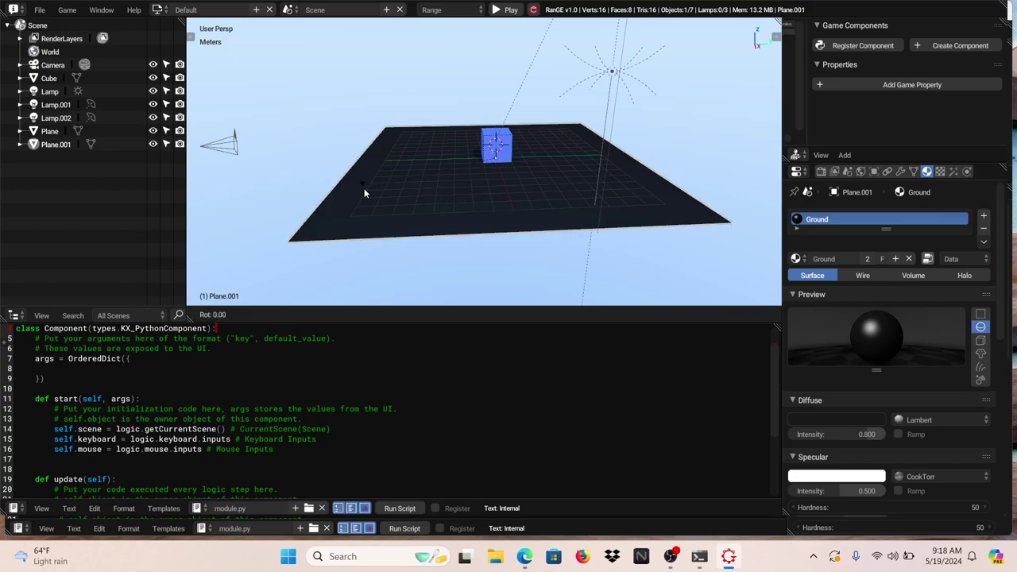
pyautogui.press('y')
pyautogui.write('90')
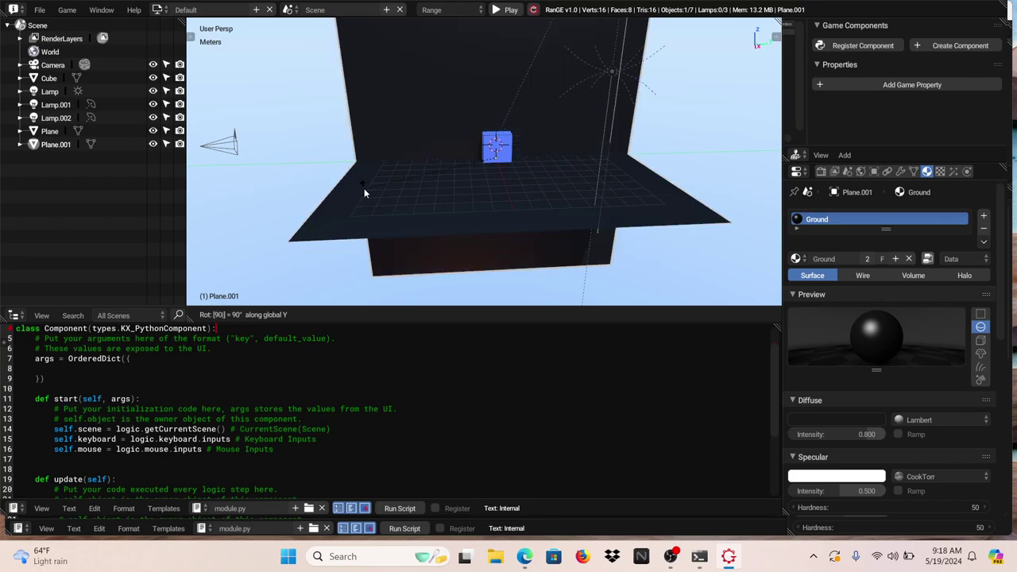
pyautogui.press('Return')
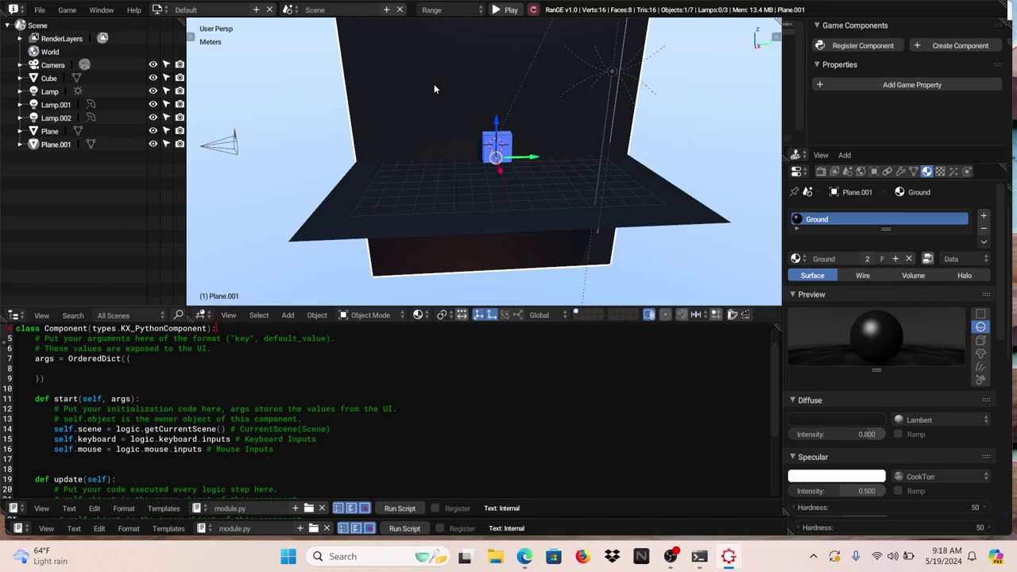
# Scale the upright plane along the global Z axis to about 0.84 of its height.
pyautogui.press('s')
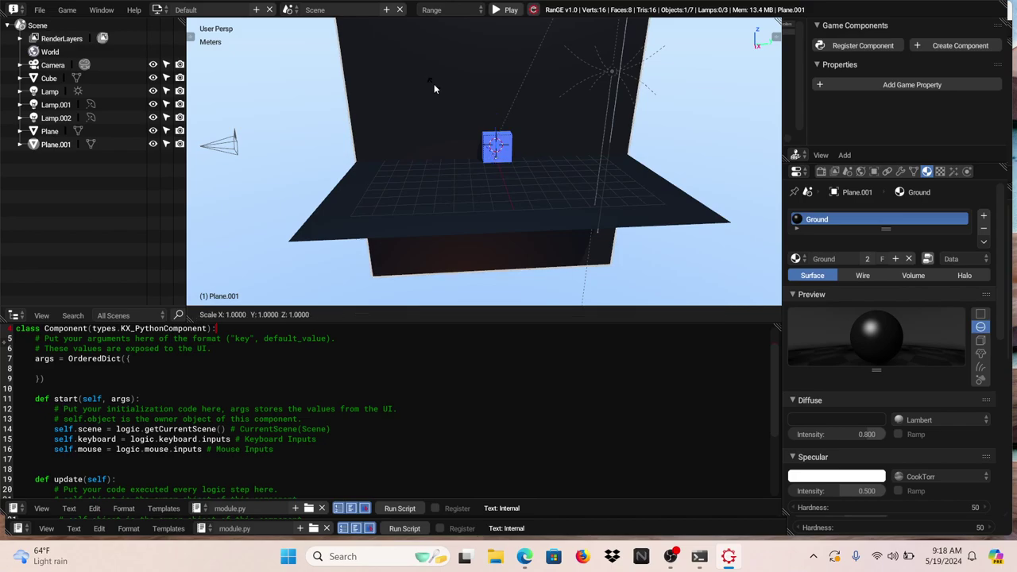
pyautogui.press('z')
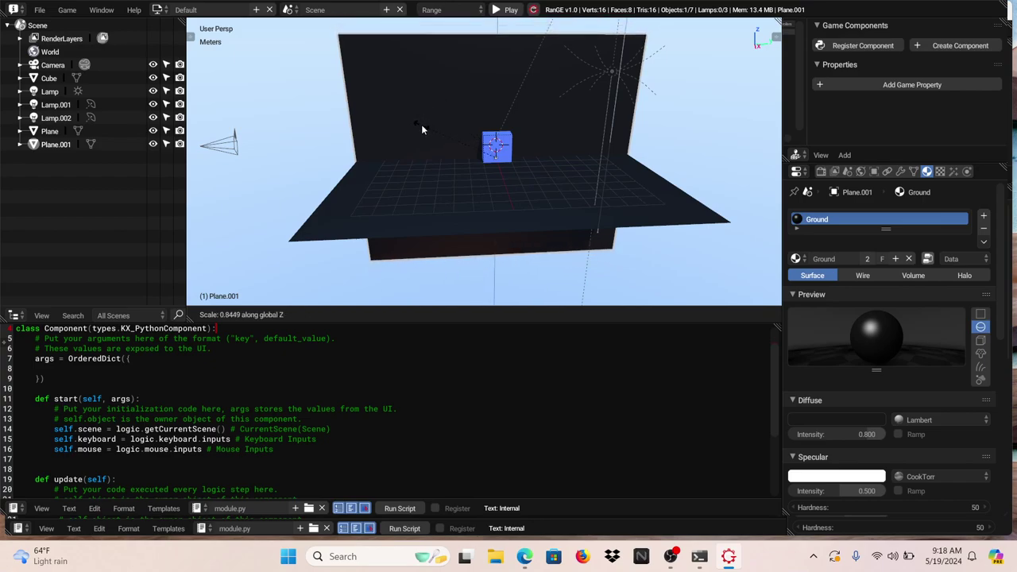
pyautogui.click(422, 127)
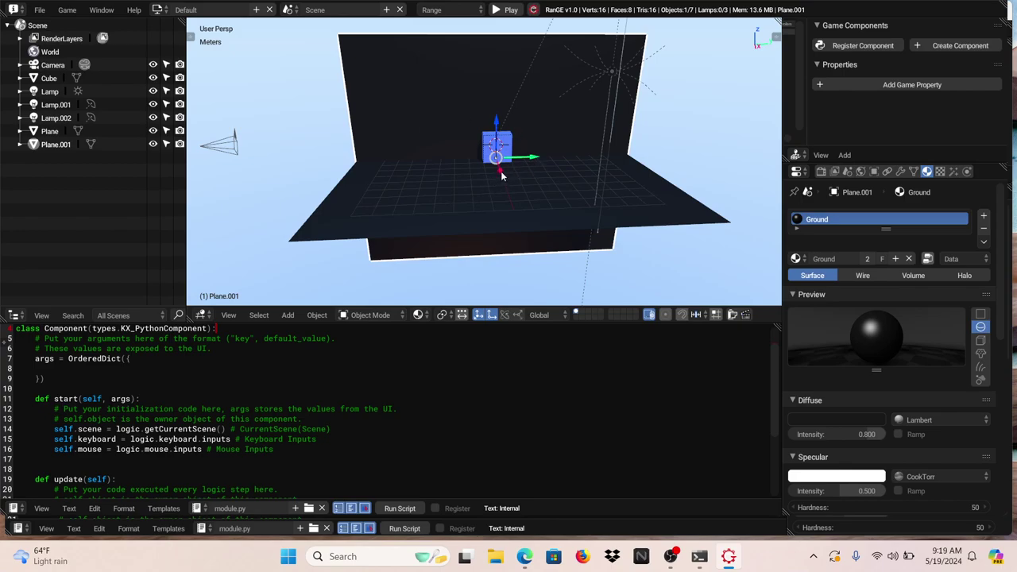
# Move the wall about -10.94 m along X to the ground's rear edge and raise it along Z towards ground level.
pyautogui.press('g')
pyautogui.press('x')
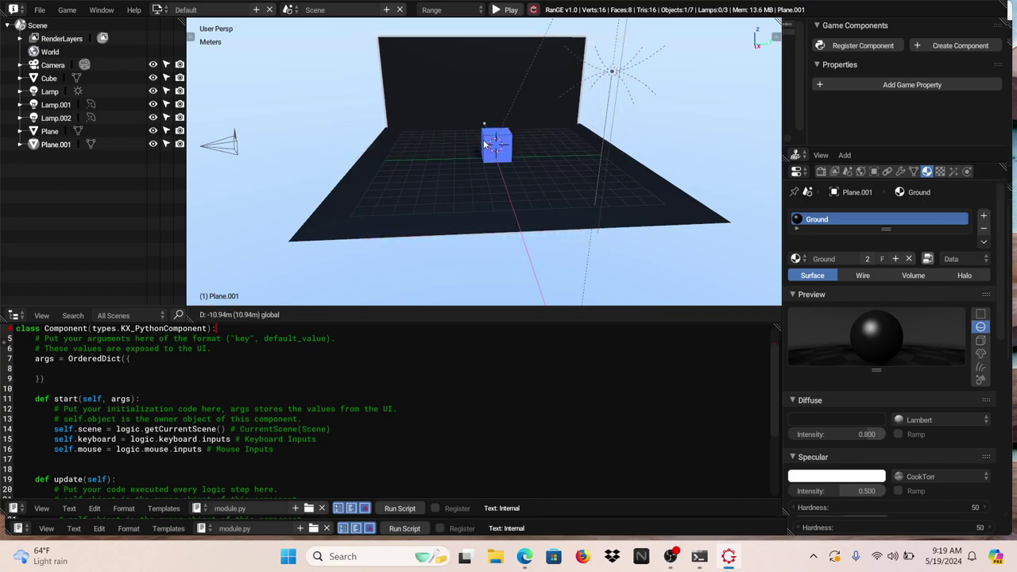
pyautogui.click(484, 144)
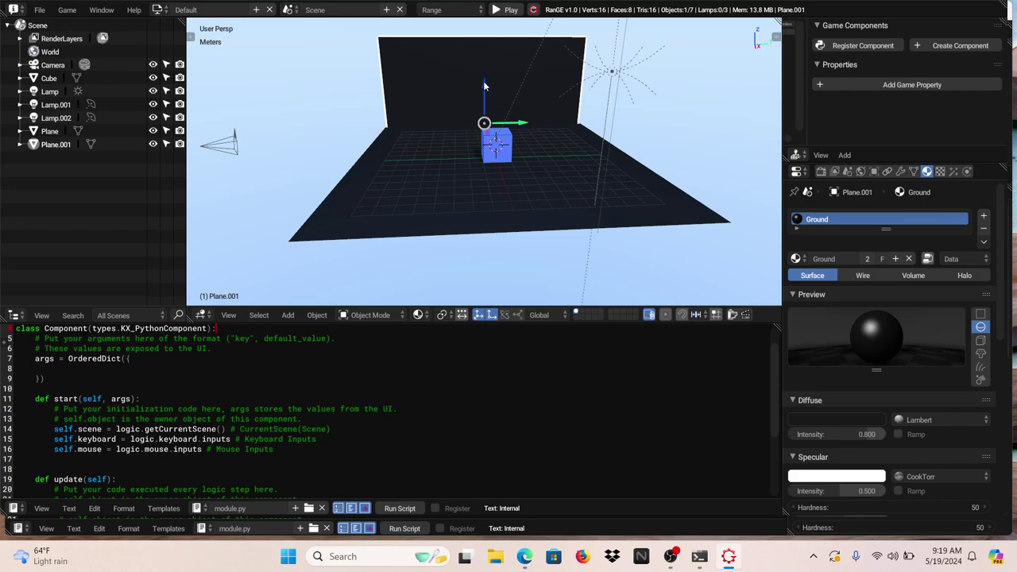
pyautogui.moveTo(485, 85); pyautogui.dragTo(476, 62)
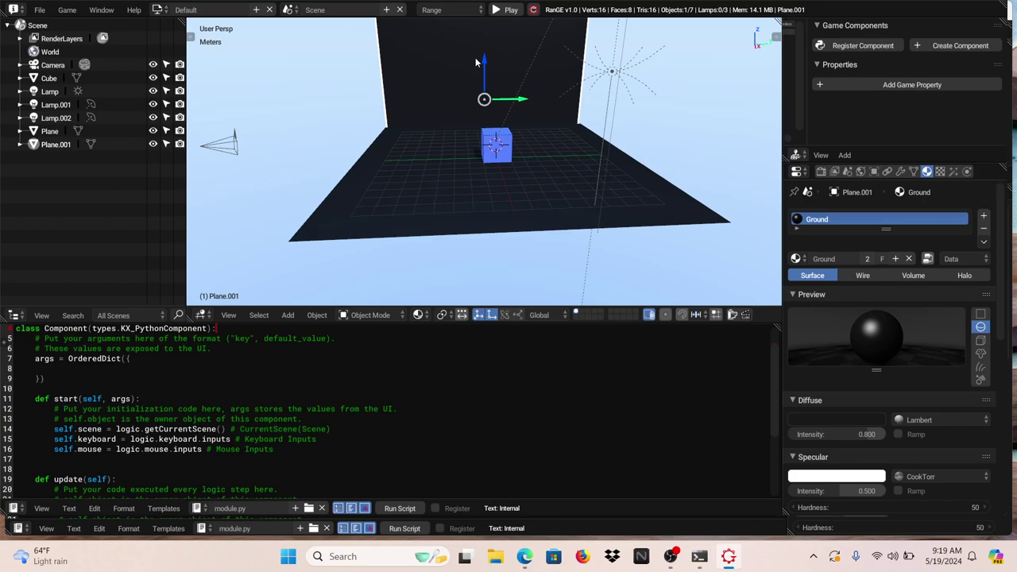
# Duplicate the back wall and rotate the copy 90° around the global Z axis.
pyautogui.hotkey('shift', 'd')
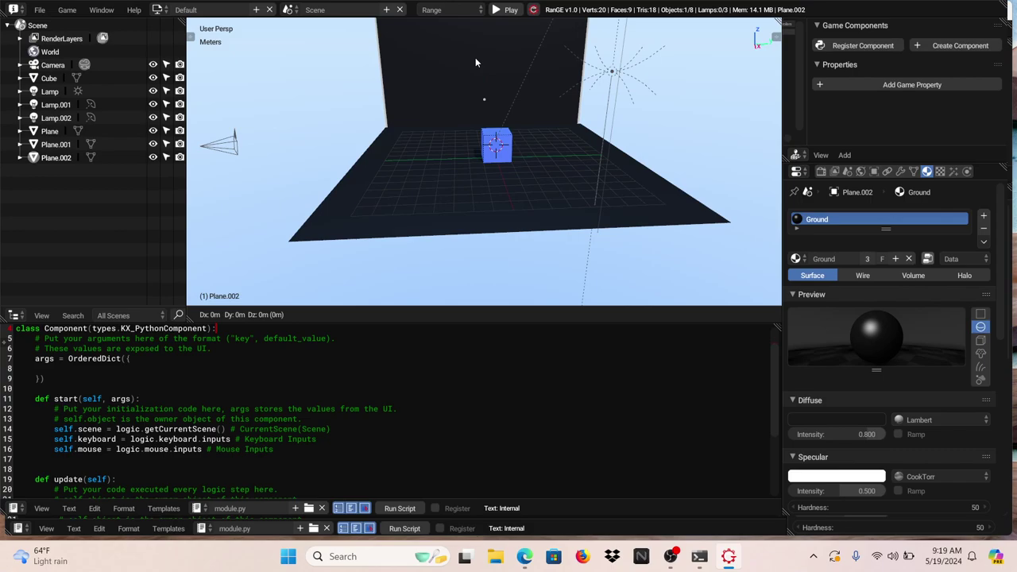
pyautogui.press('r')
pyautogui.press('z')
pyautogui.press('9')
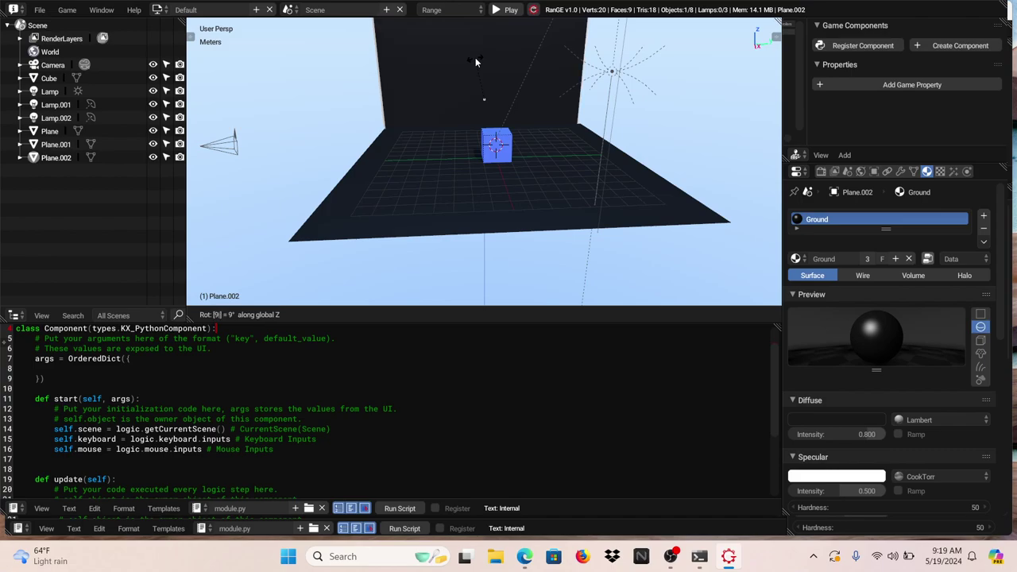
pyautogui.press('0')
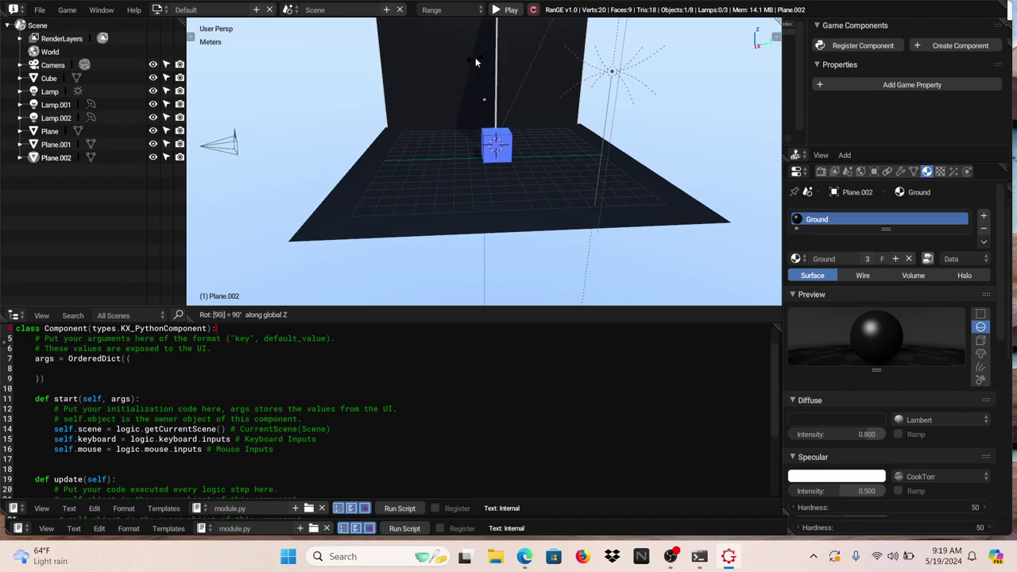
pyautogui.press('Return')
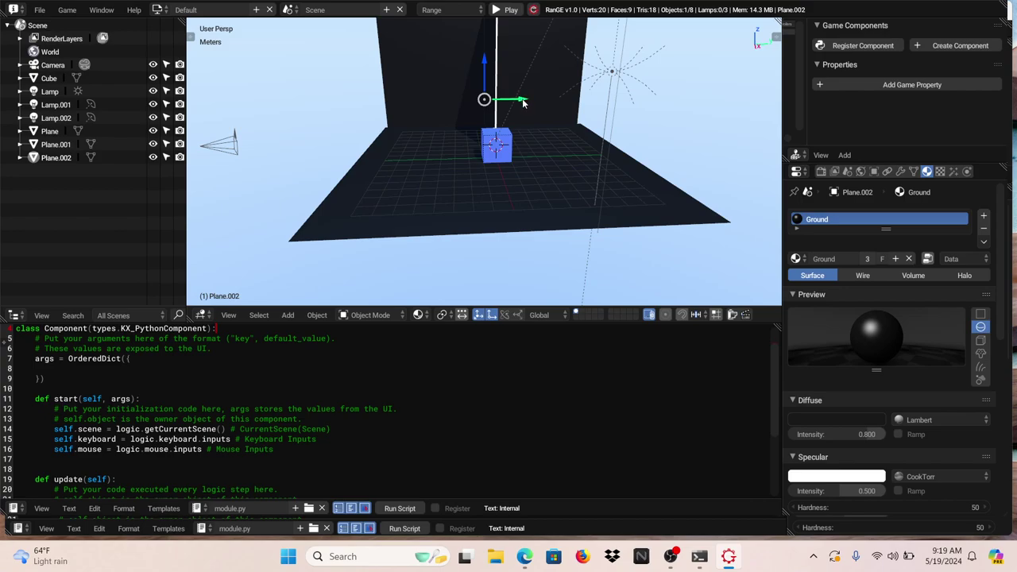
# Move the rotated wall along positive Y to the ground's side edge and forward along X beside the ground.
pyautogui.moveTo(523, 102); pyautogui.dragTo(624, 79)
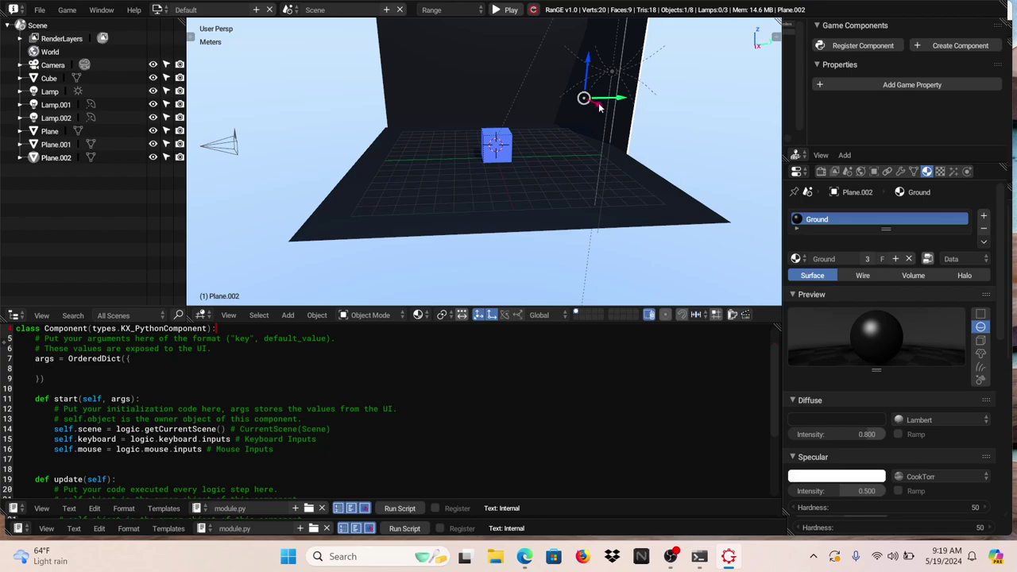
pyautogui.moveTo(600, 107); pyautogui.dragTo(632, 138)
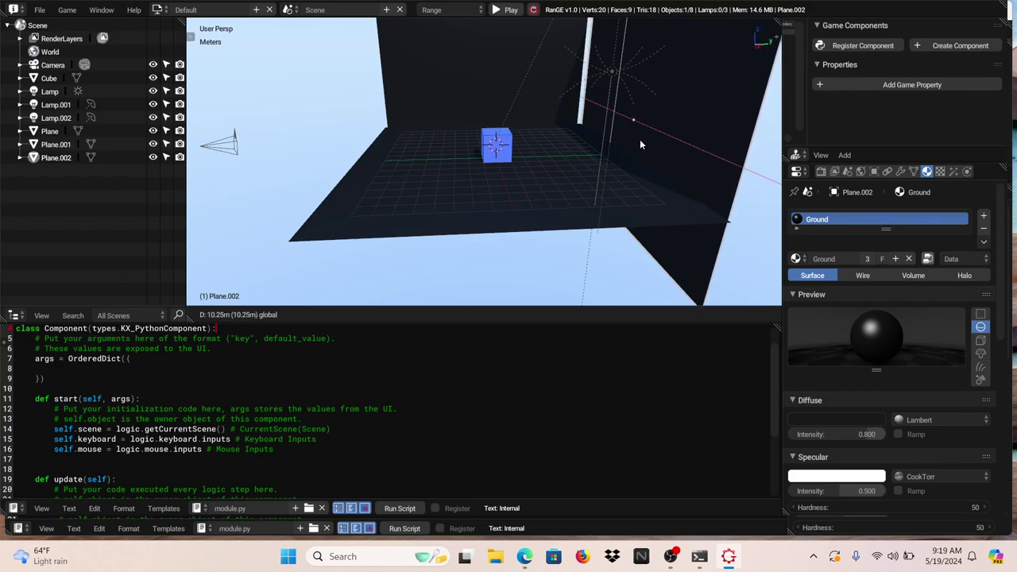
pyautogui.click(643, 148)
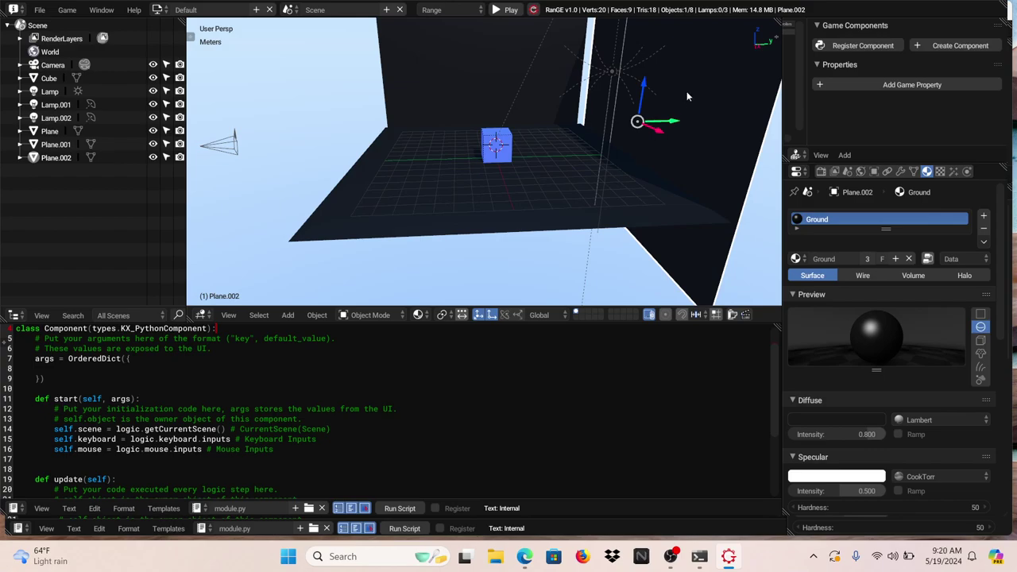
# Place a copy of the side wall, rotated 180° around global Z, along the opposite side edge of the ground.
pyautogui.hotkey('shift', 'd')
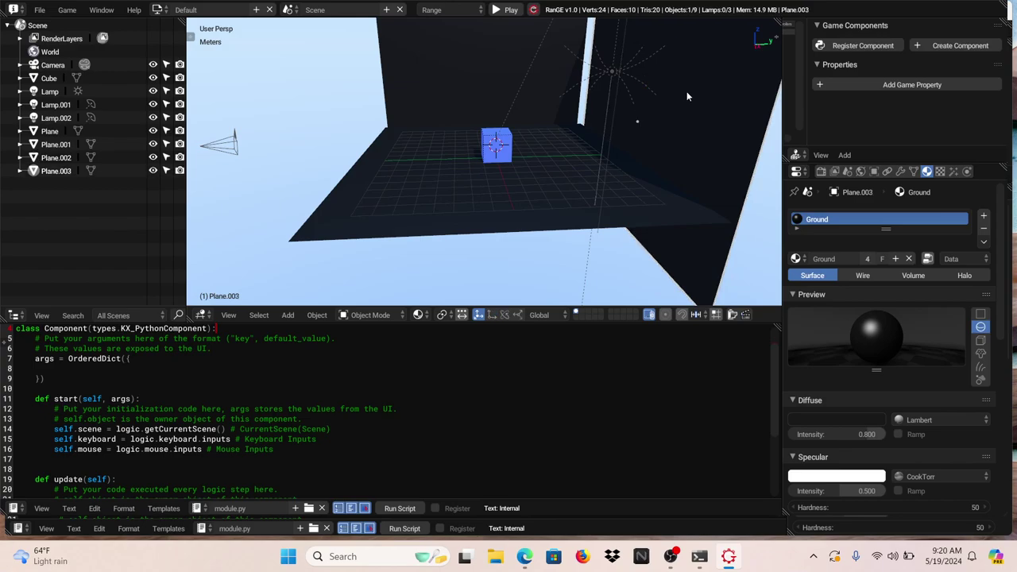
pyautogui.press('r')
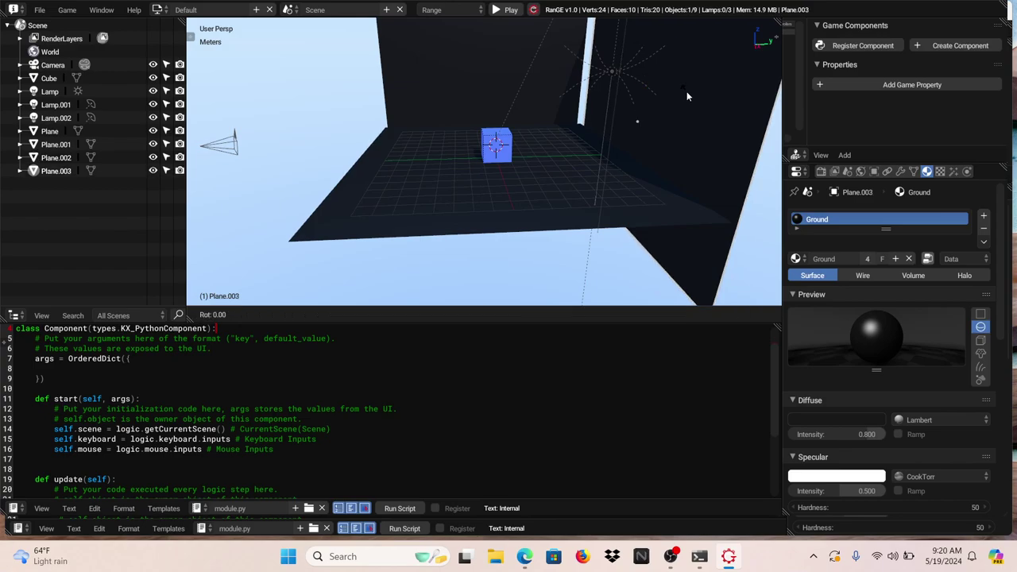
pyautogui.press('z')
pyautogui.write('1')
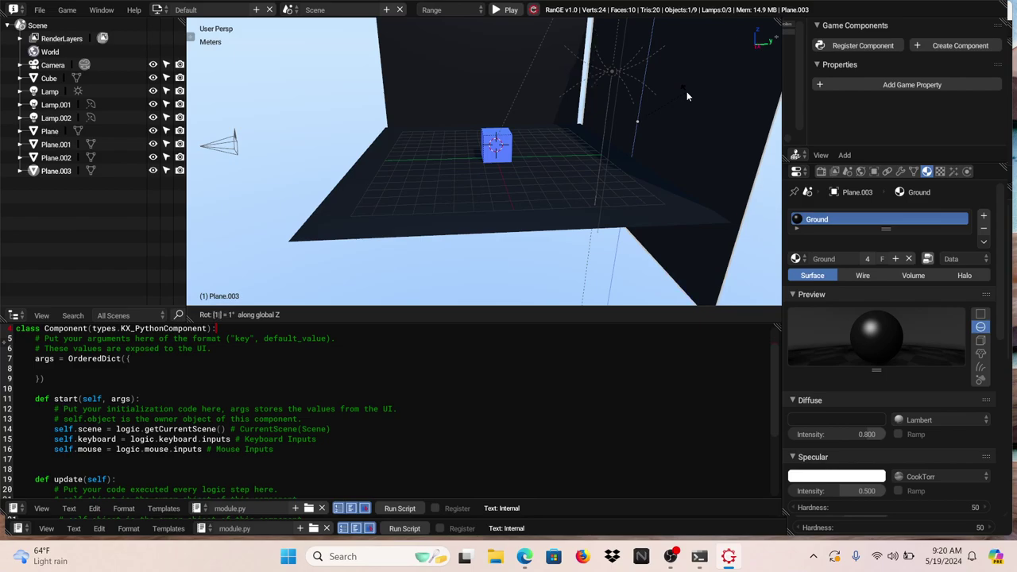
pyautogui.write('80')
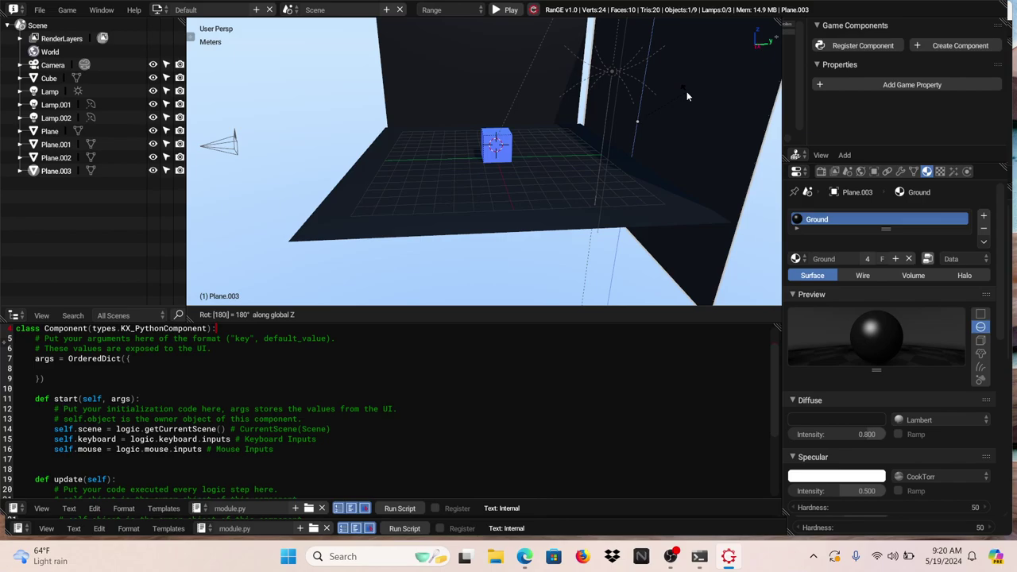
pyautogui.press('Return')
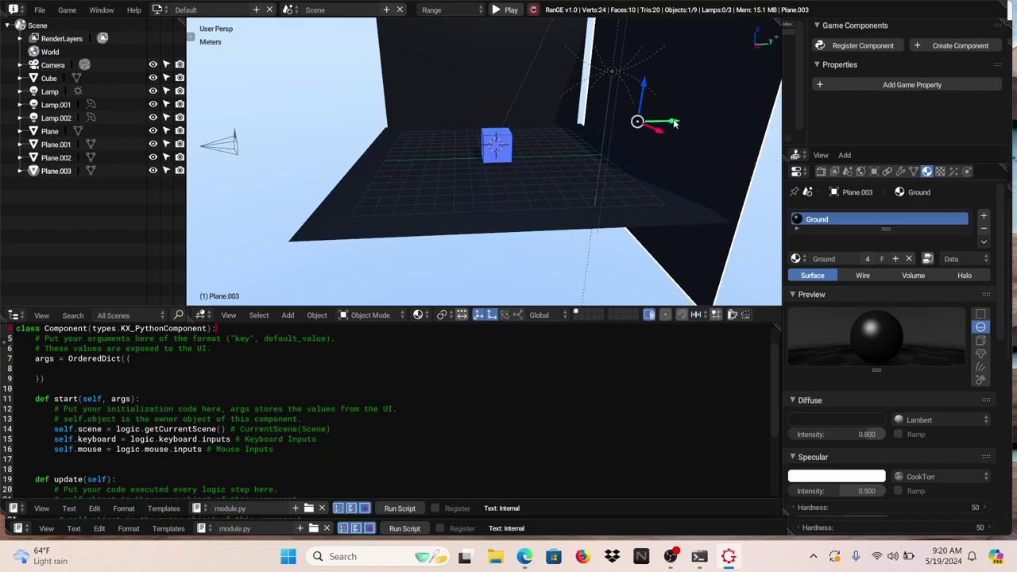
pyautogui.moveTo(674, 123); pyautogui.dragTo(384, 87)
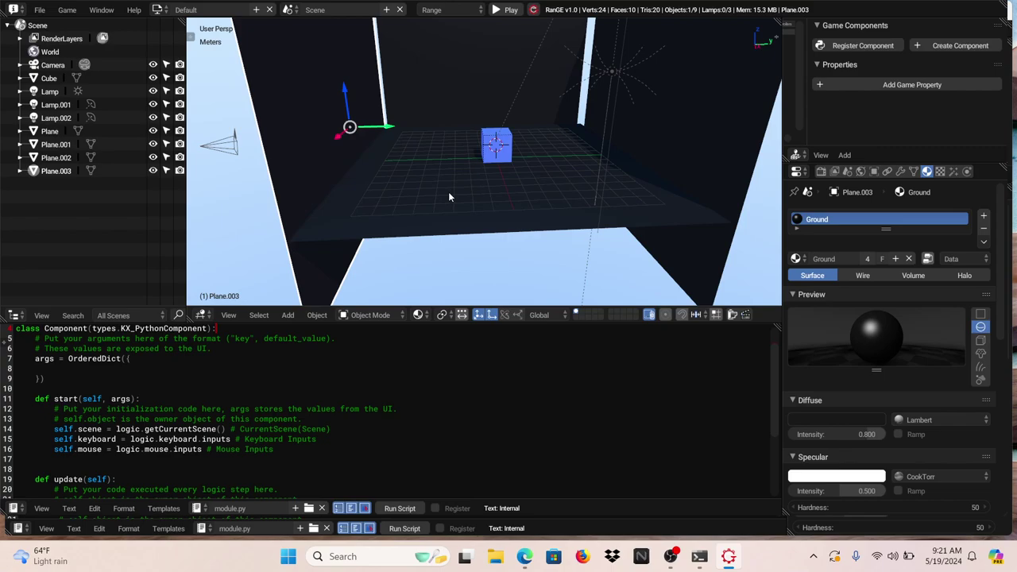
# Move the cube along the X axis towards the open front of the room and clear its location again.
pyautogui.click(496, 149)
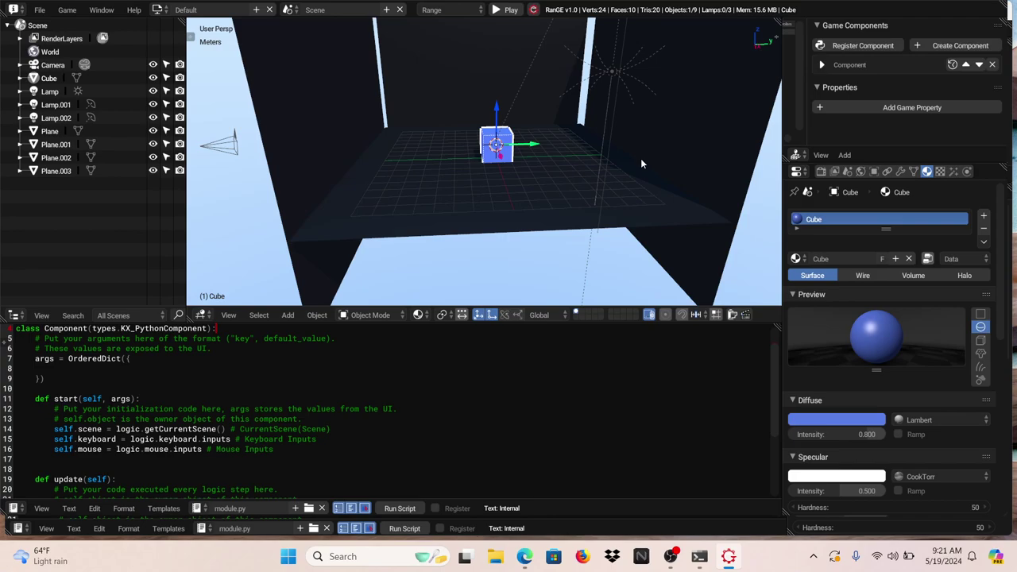
pyautogui.press('g')
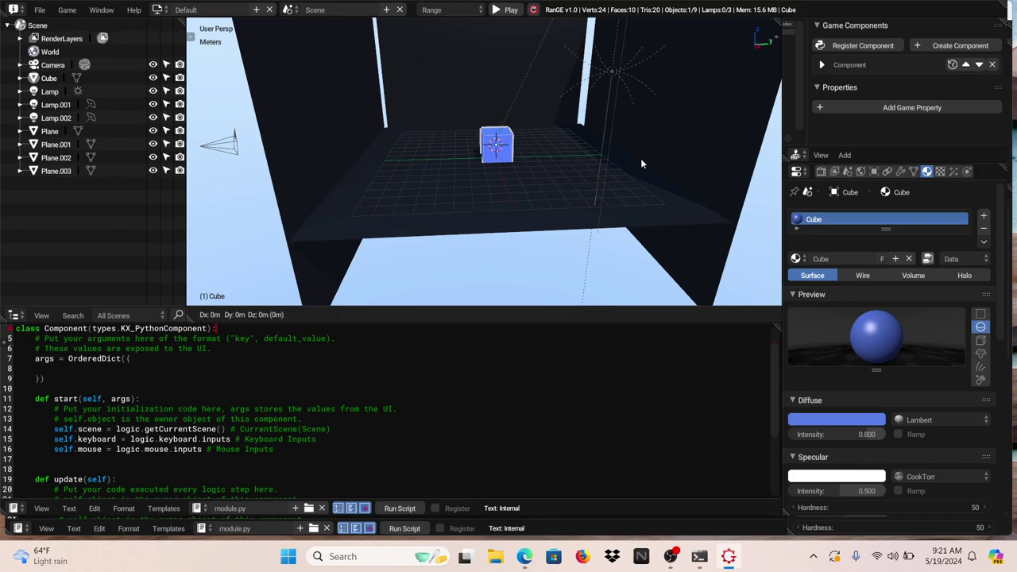
pyautogui.press('x')
pyautogui.click(643, 208)
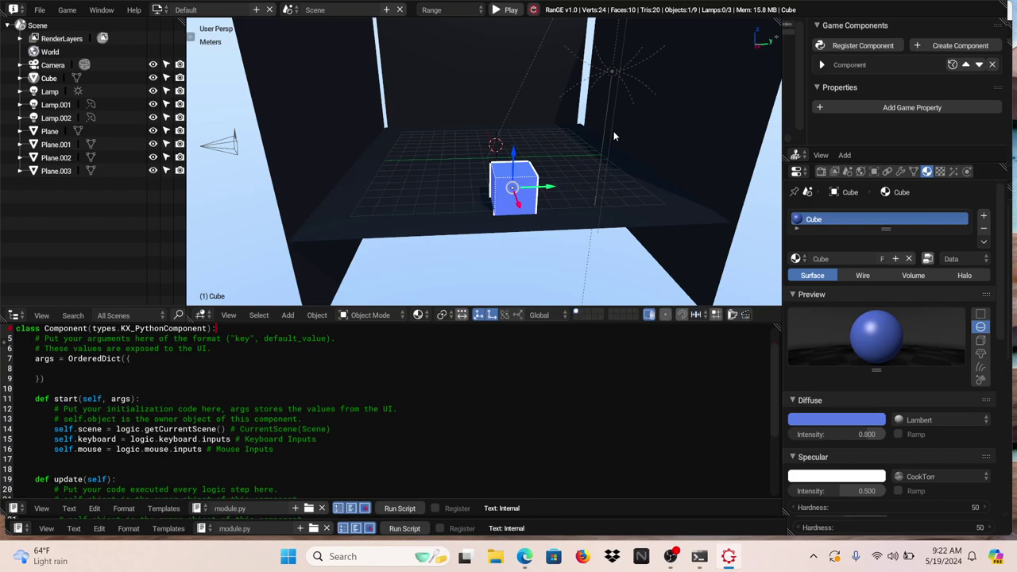
pyautogui.hotkey('alt', 'g')
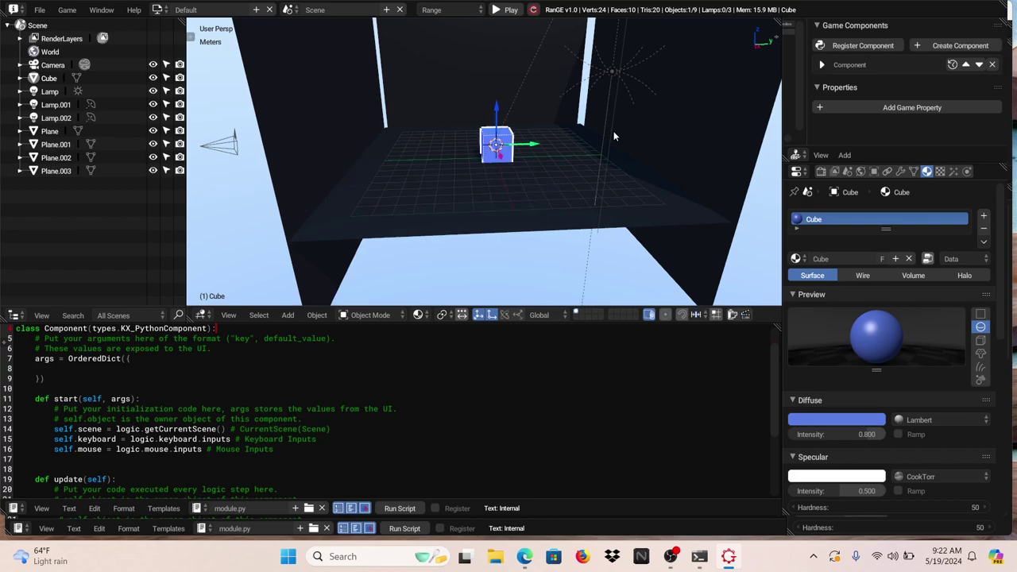
# Raise the cube above the ground along Z and shift it along negative Y.
pyautogui.scroll(3, 614, 136)
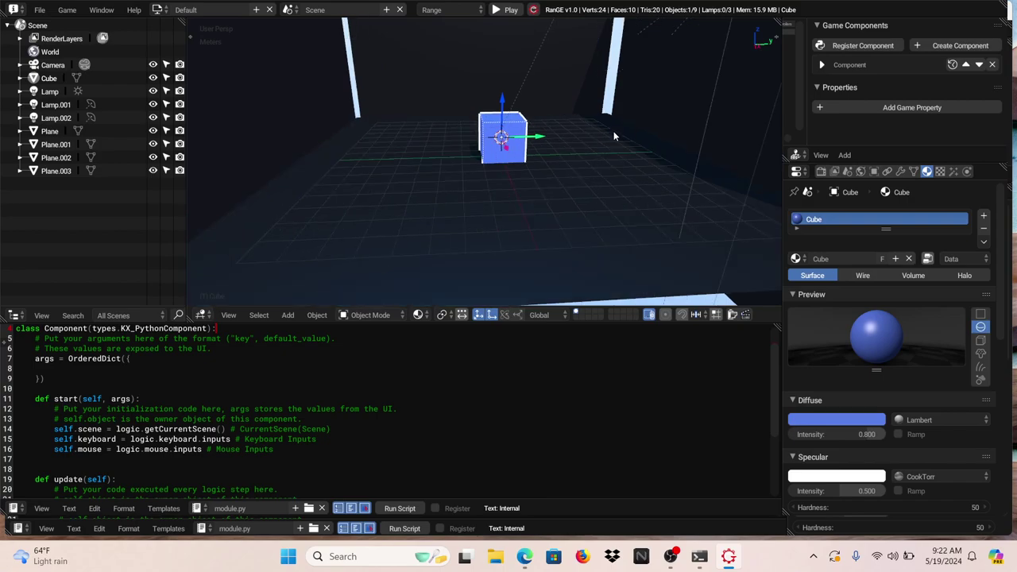
pyautogui.scroll(2, 614, 136)
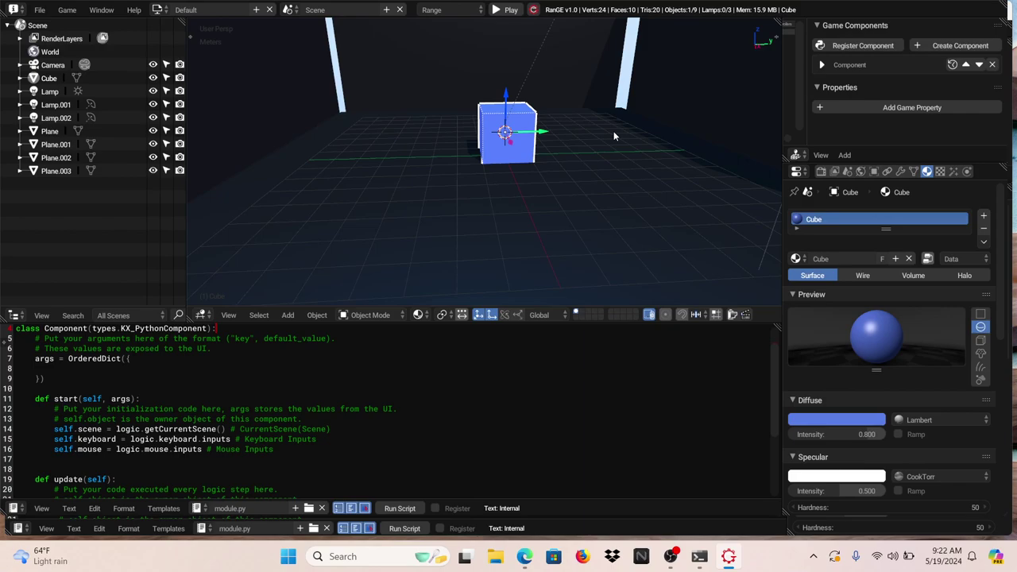
pyautogui.press('KP_2')
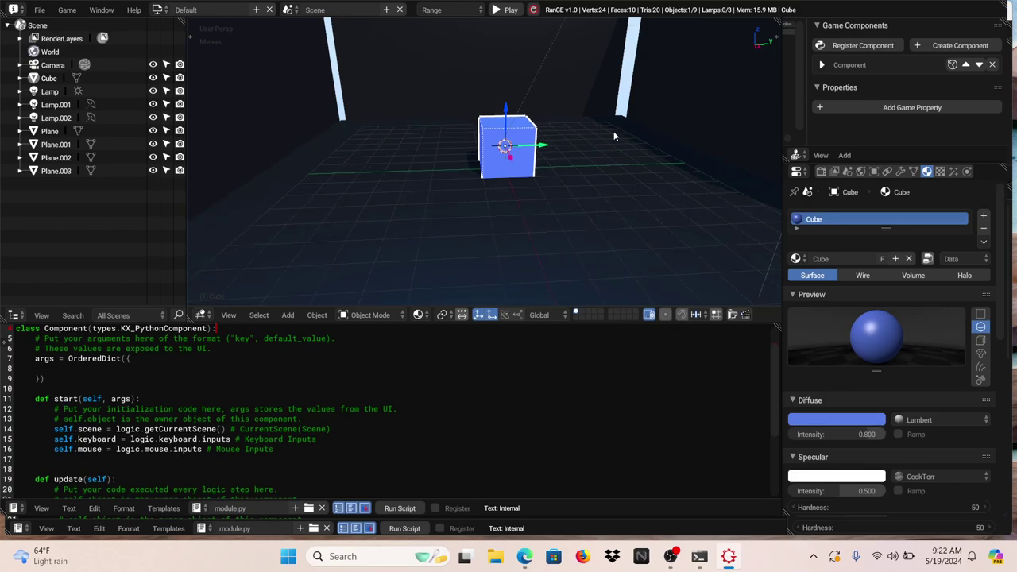
pyautogui.press('KP_2')
pyautogui.press('KP_2')
pyautogui.press('KP_2')
pyautogui.press('KP_2')
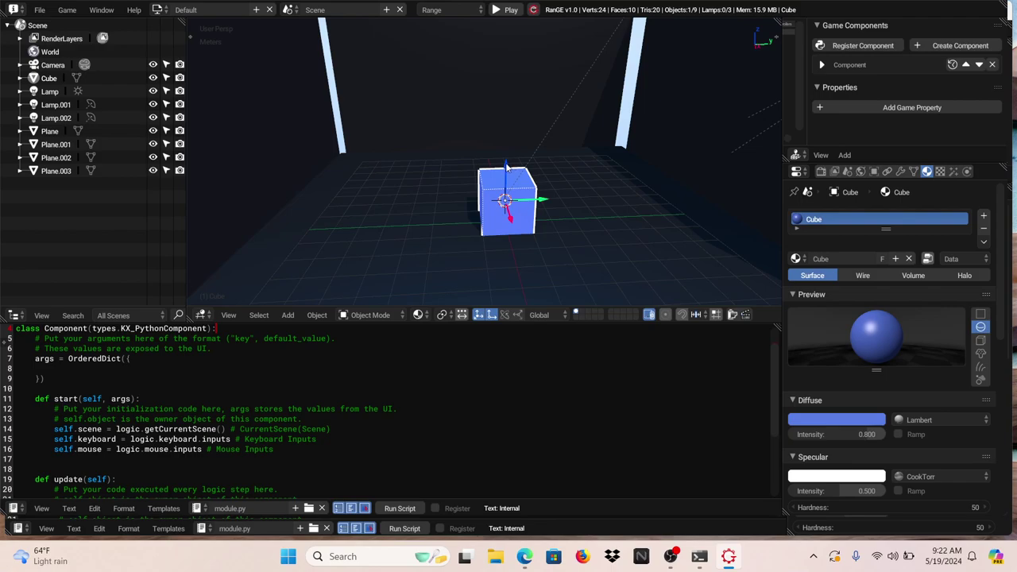
pyautogui.moveTo(507, 165); pyautogui.dragTo(470, 115)
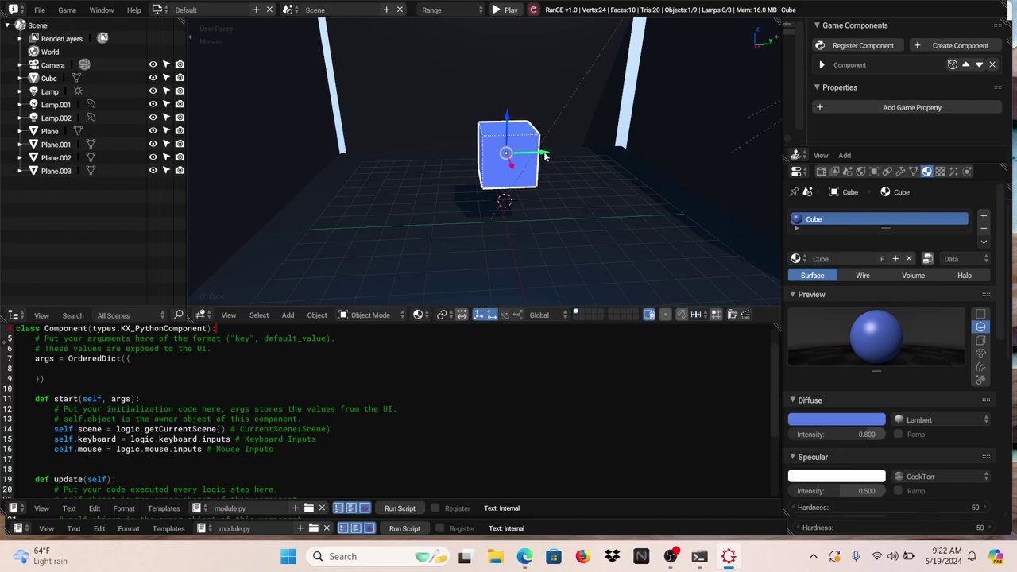
pyautogui.moveTo(543, 156); pyautogui.dragTo(483, 143)
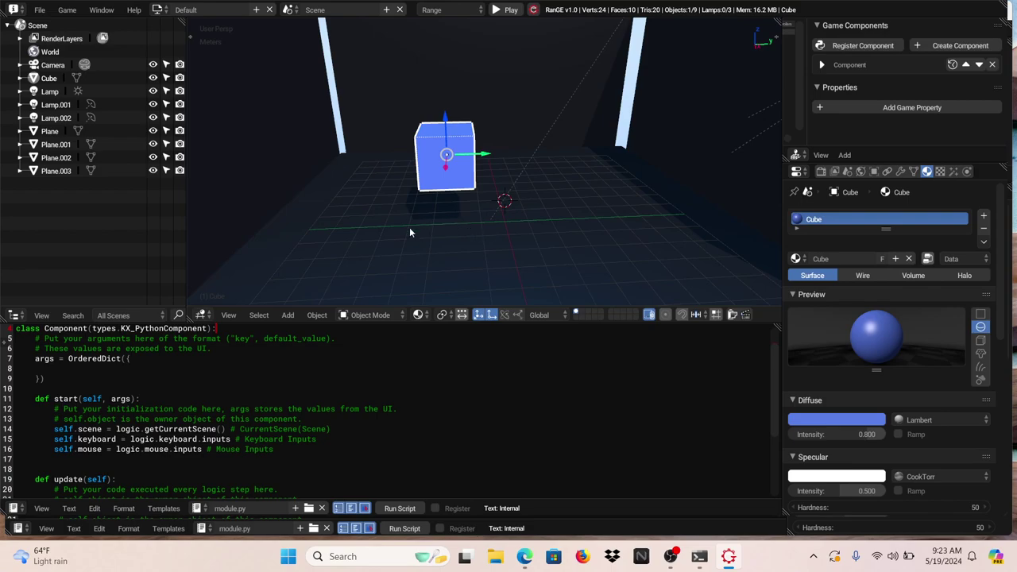
# Put the cube into Edit Mode and subdivide its whole mesh three times with one cut each.
pyautogui.click(377, 317)
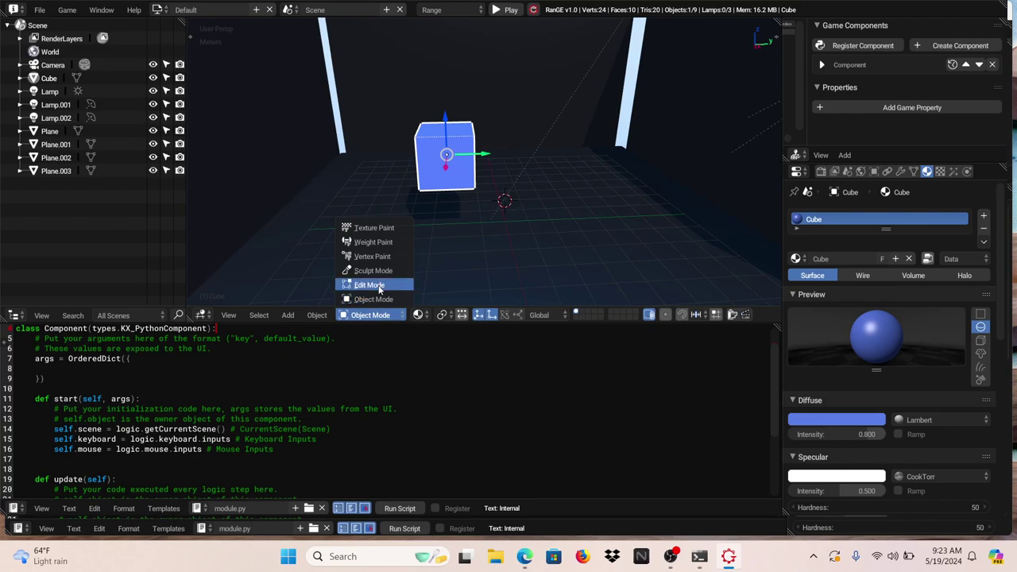
pyautogui.click(378, 286)
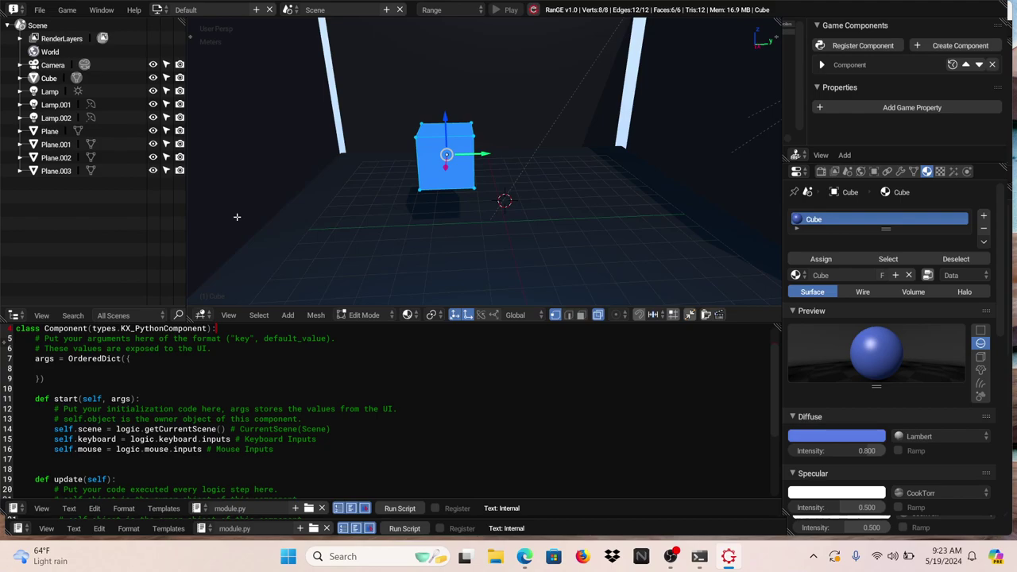
pyautogui.press('t')
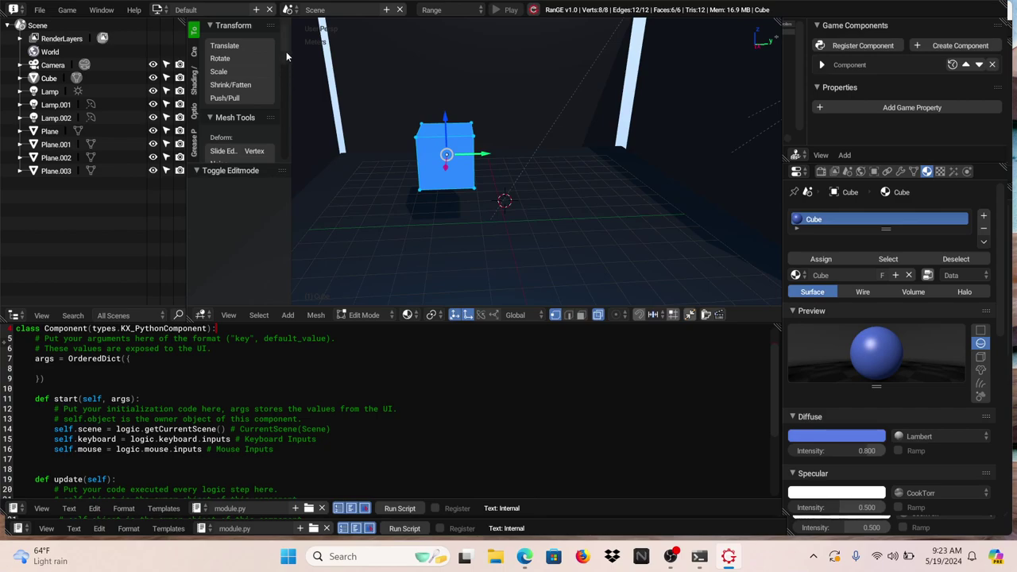
pyautogui.scroll(-5, 275, 79)
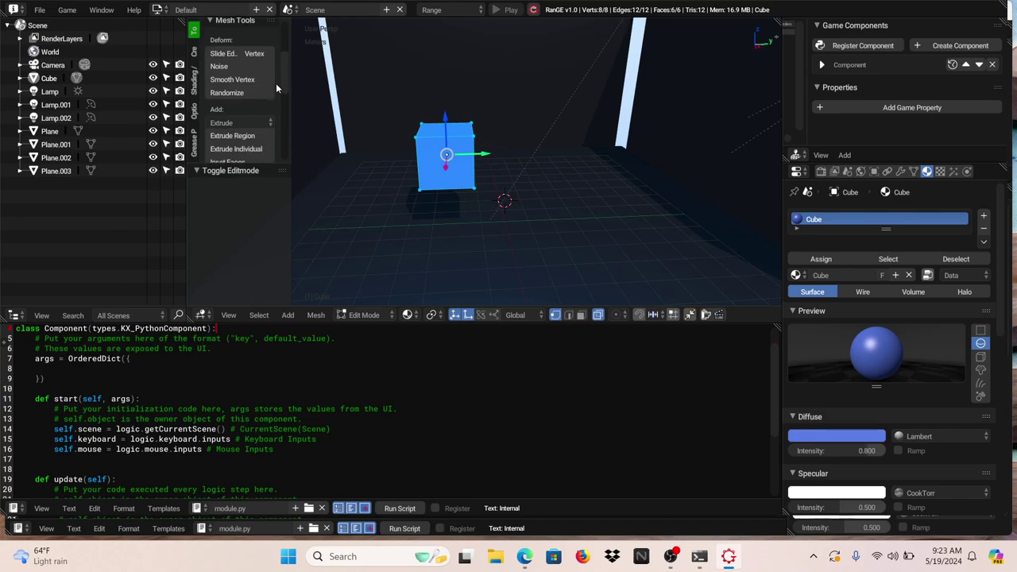
pyautogui.scroll(-4, 278, 94)
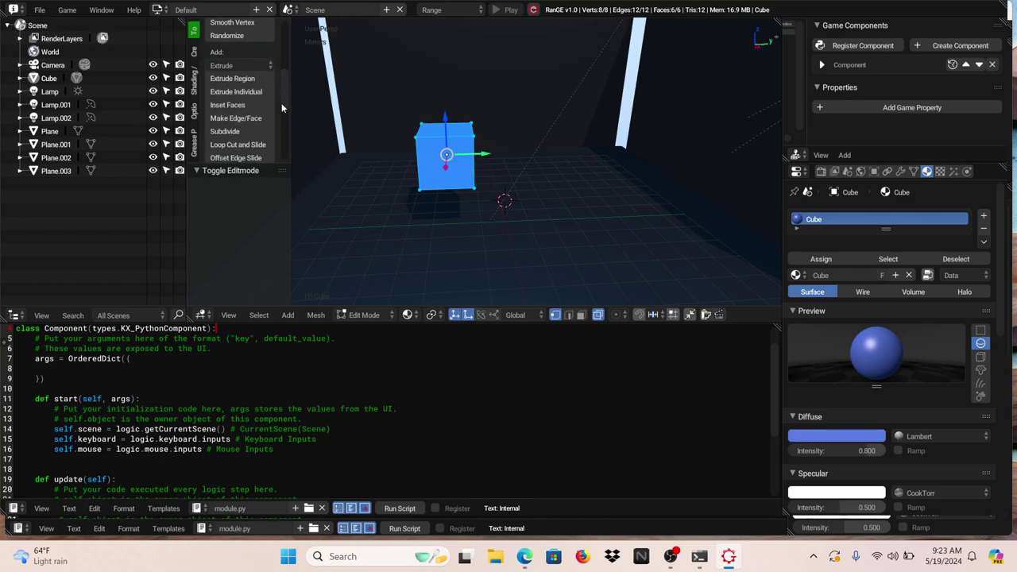
pyautogui.scroll(-1, 281, 103)
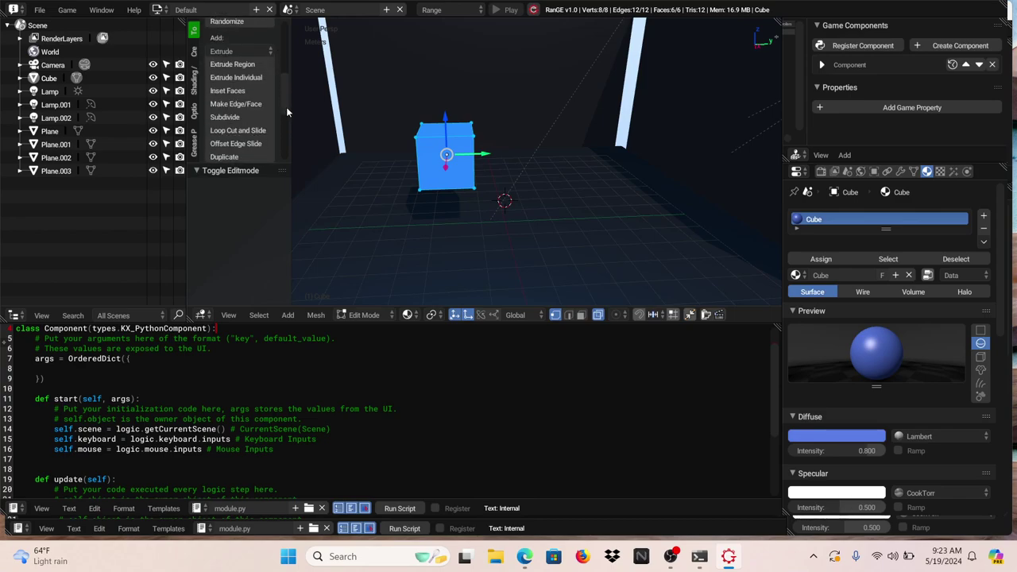
pyautogui.scroll(-5, 286, 111)
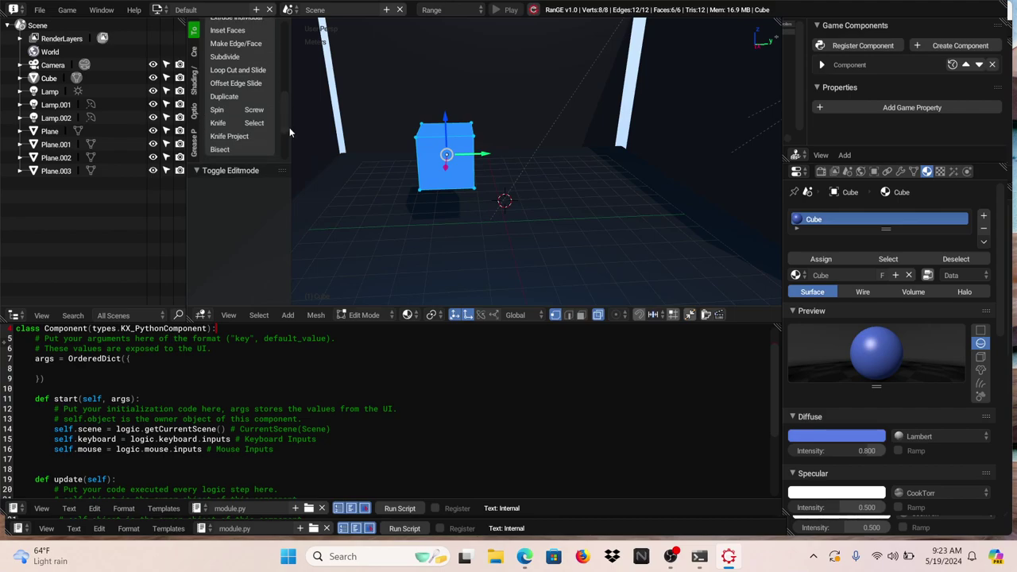
pyautogui.click(234, 58)
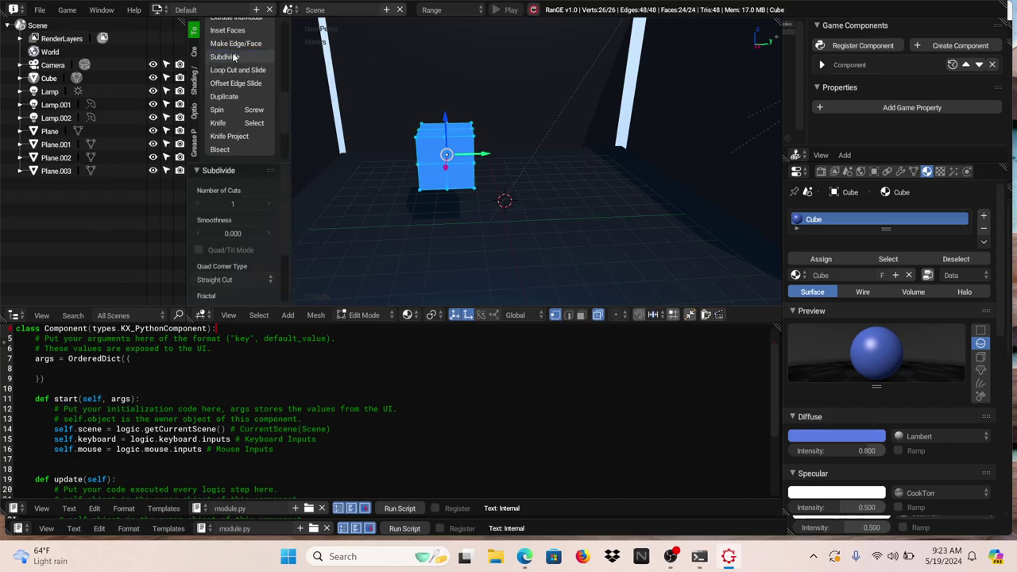
pyautogui.click(234, 58)
pyautogui.click(233, 57)
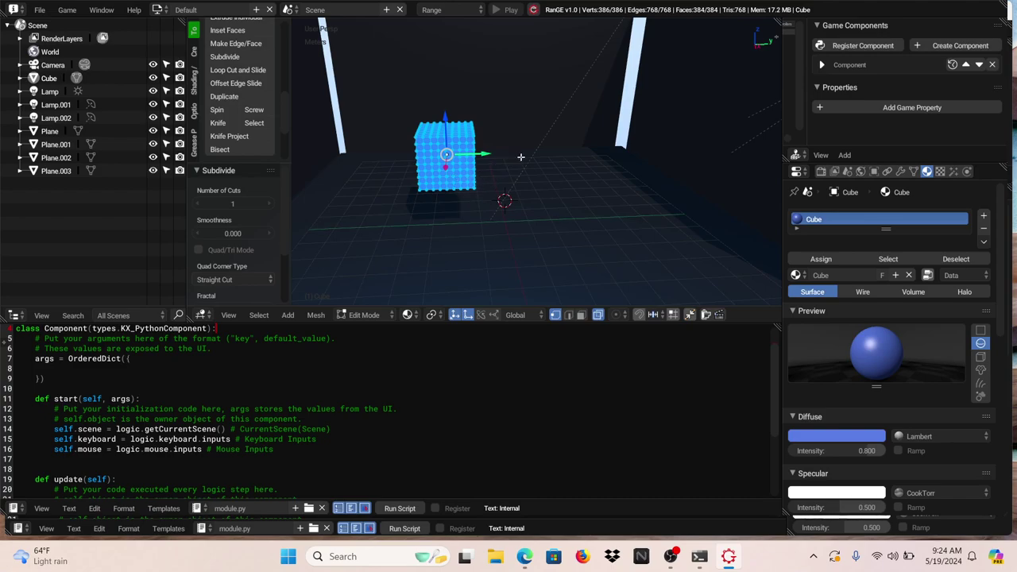
# Lasso-select the cube's lower front corner vertices on the positive Y side and pull them out about 1.87 m along Y.
pyautogui.rightClick(474, 188)
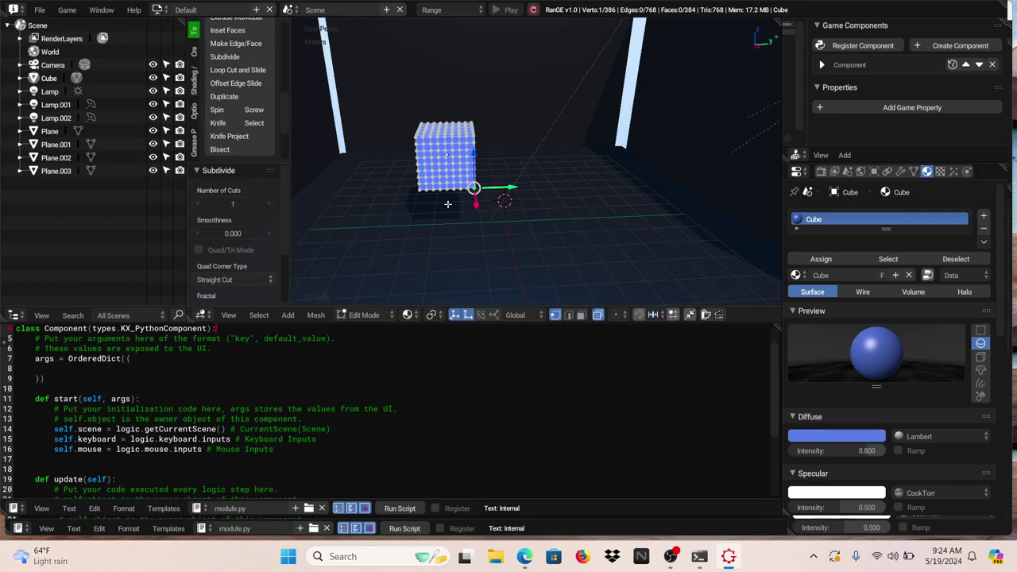
pyautogui.press('s')
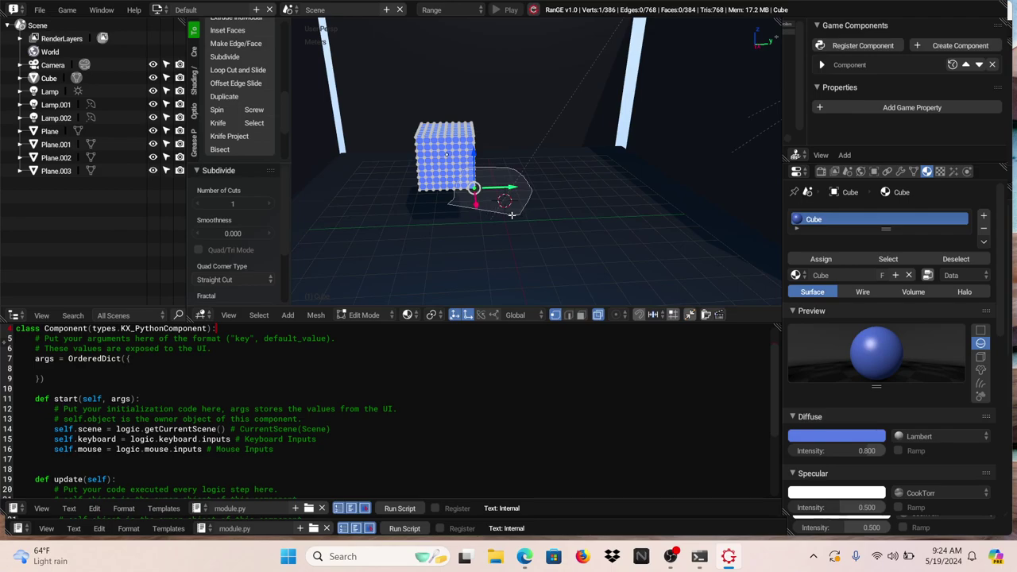
pyautogui.click(508, 217)
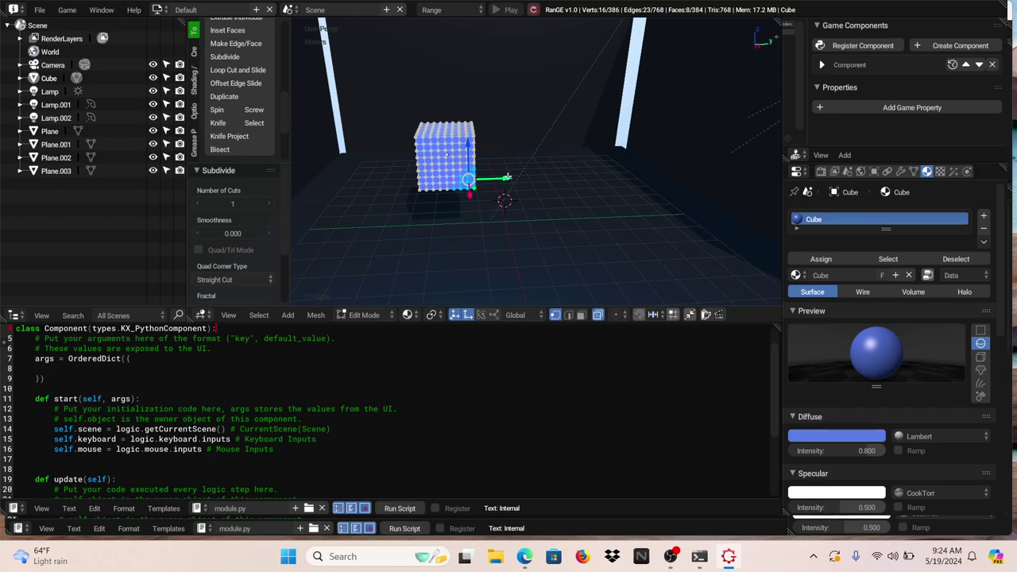
pyautogui.moveTo(508, 179); pyautogui.dragTo(559, 181)
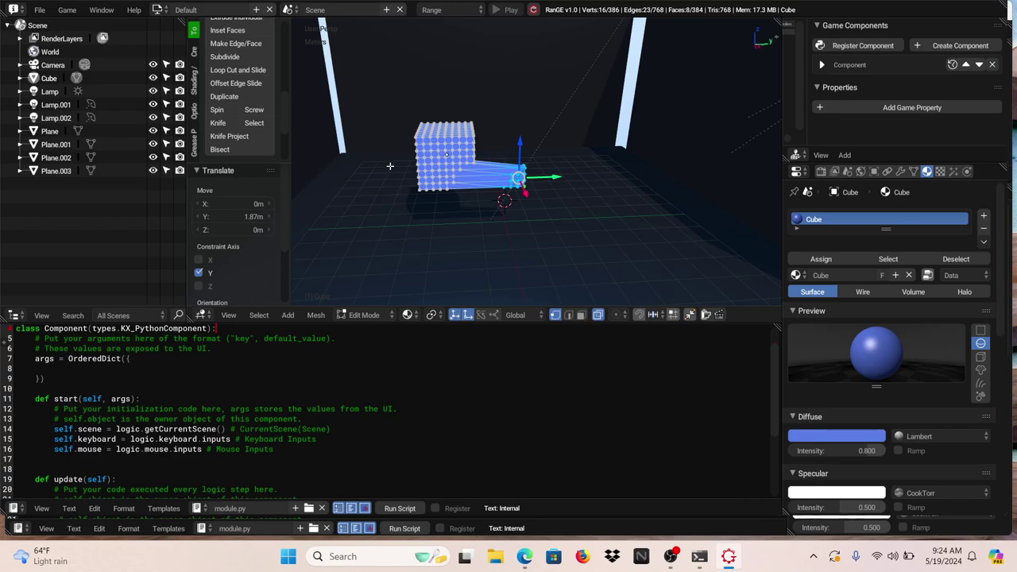
# Select only the lower front corner vertices on the negative Y side and pull them out about 1.64 m along negative Y.
pyautogui.moveTo(390, 165)
pyautogui.keyDown('ctrl'); pyautogui.mouseDown()
pyautogui.moveTo(418, 159)
pyautogui.moveTo(439, 173)
pyautogui.moveTo(442, 187)
pyautogui.moveTo(413, 201)
pyautogui.mouseUp(); pyautogui.keyUp('ctrl')
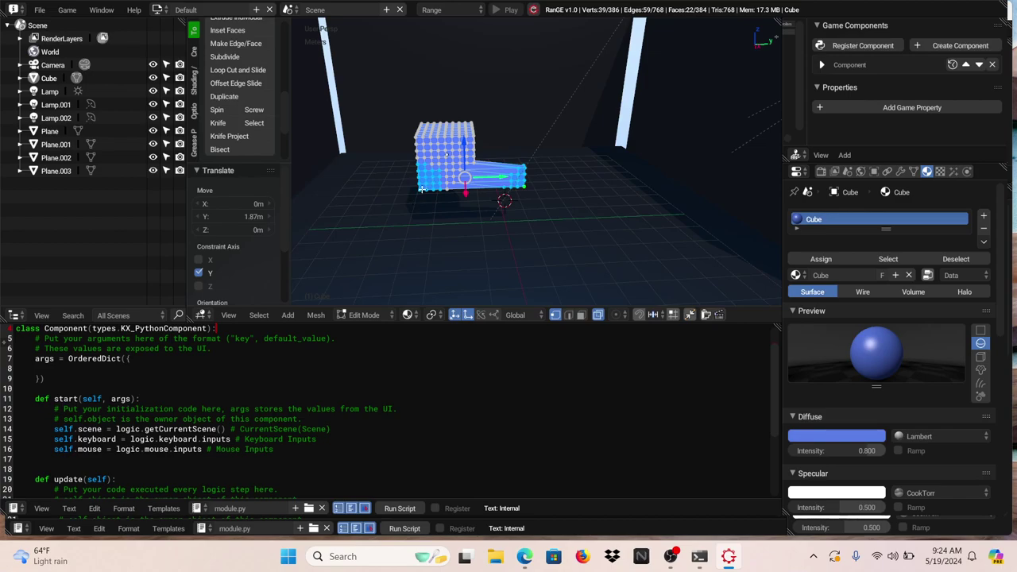
pyautogui.click(422, 188)
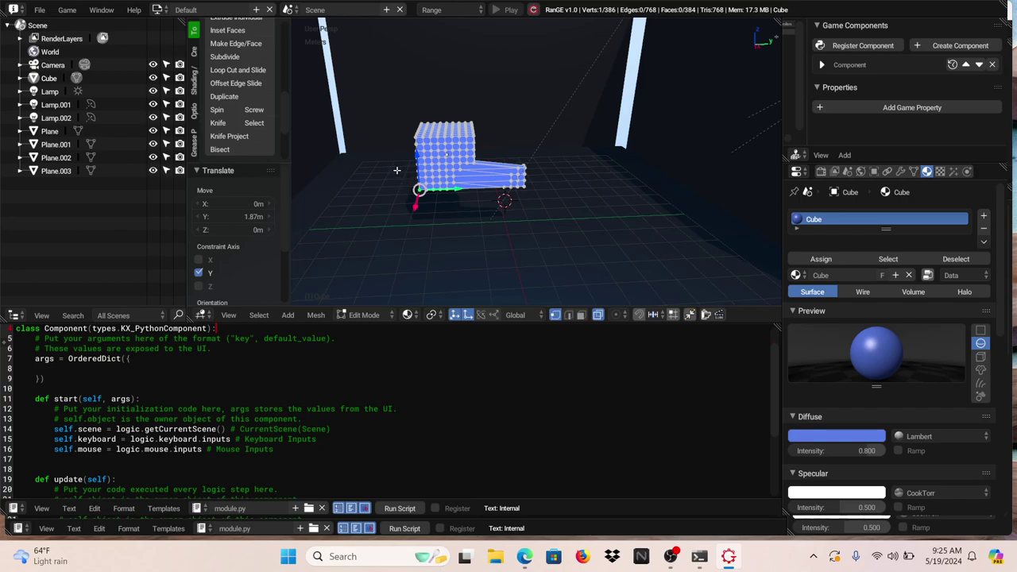
pyautogui.moveTo(397, 170); pyautogui.dragTo(391, 220)
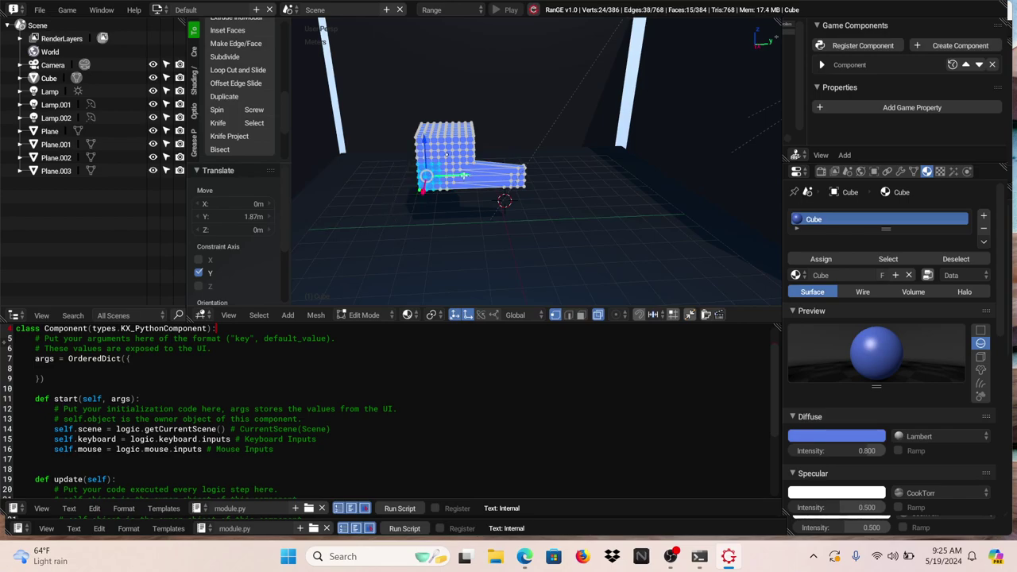
pyautogui.moveTo(463, 175); pyautogui.dragTo(419, 177)
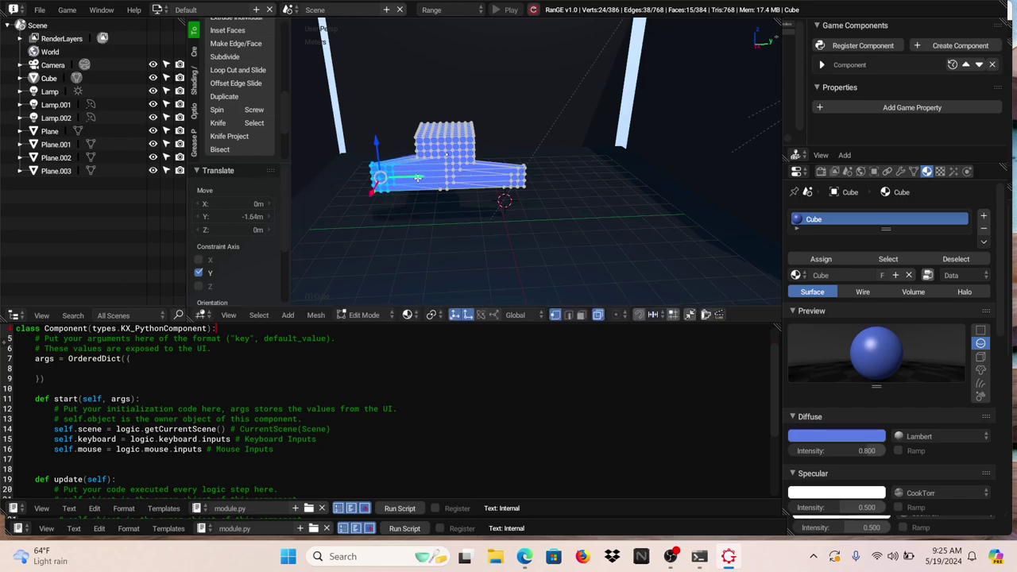
# Lasso-select the top vertices on the cube's negative Y side and pull them out about 1.87 m along negative Y.
pyautogui.rightClick(433, 129)
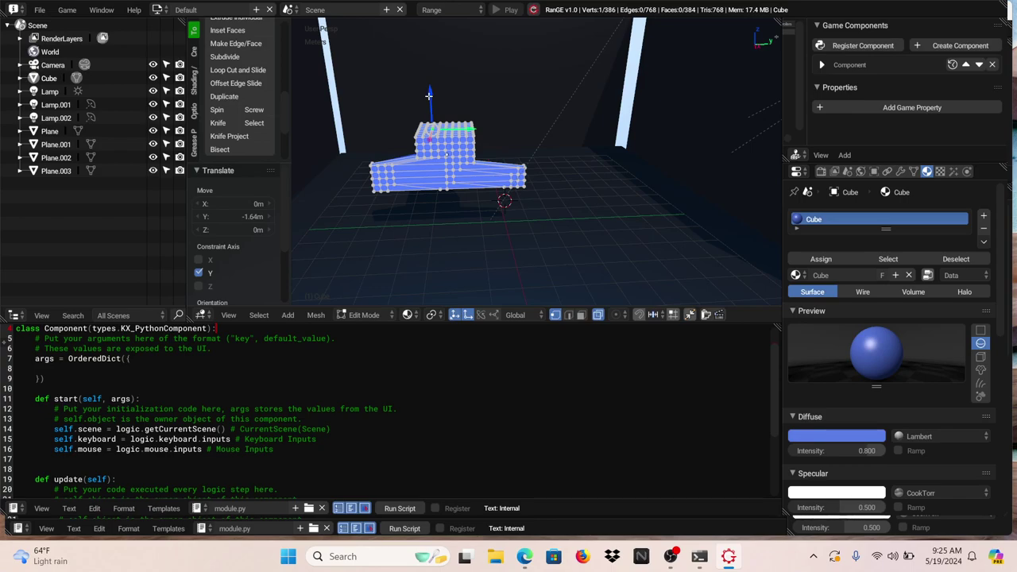
pyautogui.press('g')
pyautogui.press('z')
pyautogui.click(405, 105)
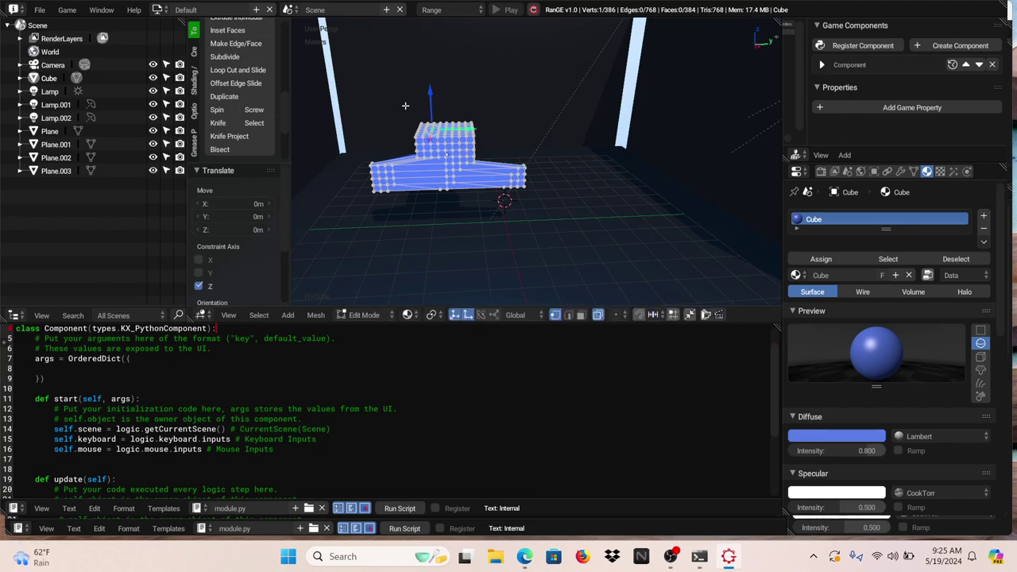
pyautogui.moveTo(405, 105)
pyautogui.keyDown('ctrl'); pyautogui.mouseDown()
pyautogui.moveTo(391, 119)
pyautogui.moveTo(398, 141)
pyautogui.moveTo(418, 146)
pyautogui.moveTo(443, 124)
pyautogui.moveTo(444, 101)
pyautogui.mouseUp(); pyautogui.keyUp('ctrl')
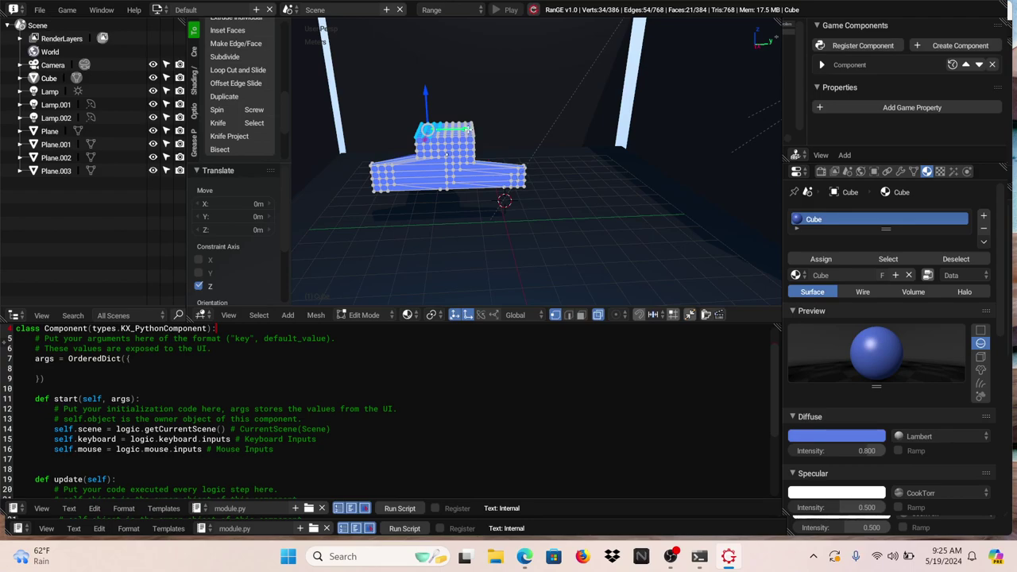
pyautogui.moveTo(468, 129); pyautogui.dragTo(417, 118)
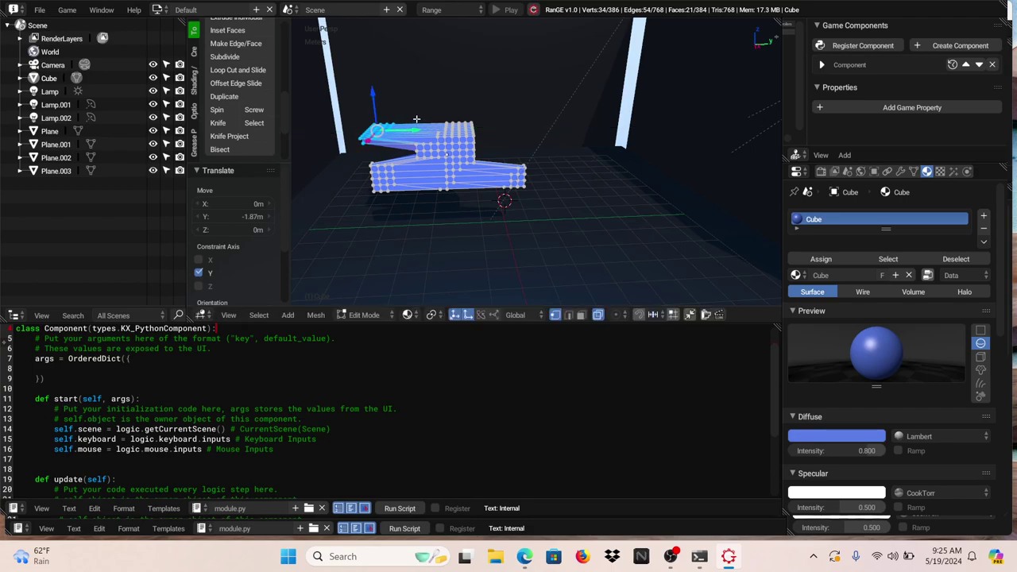
# Lasso-select the upper corner vertices on the cube's positive Y side and pull them out about 2.13 m along Y.
pyautogui.click(470, 125)
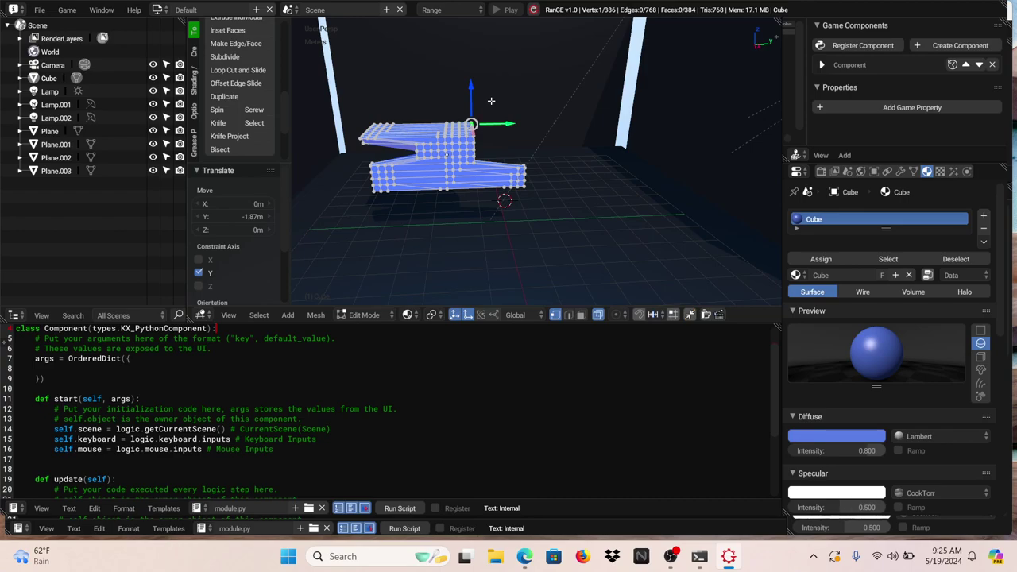
pyautogui.moveTo(492, 101)
pyautogui.keyDown('ctrl'); pyautogui.mouseDown()
pyautogui.moveTo(456, 101)
pyautogui.moveTo(453, 132)
pyautogui.moveTo(492, 148)
pyautogui.mouseUp(); pyautogui.keyUp('ctrl')
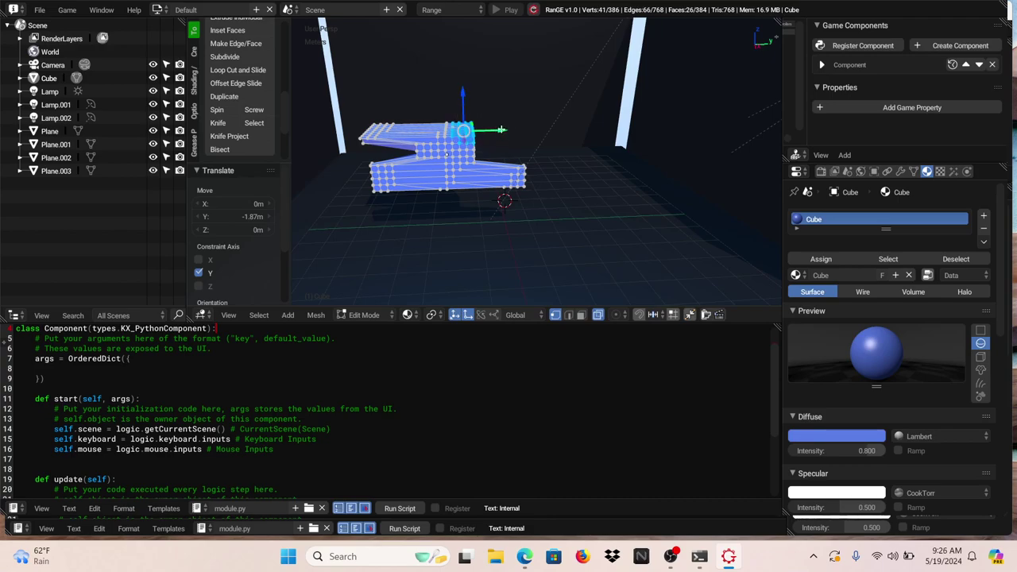
pyautogui.moveTo(503, 130); pyautogui.dragTo(562, 111)
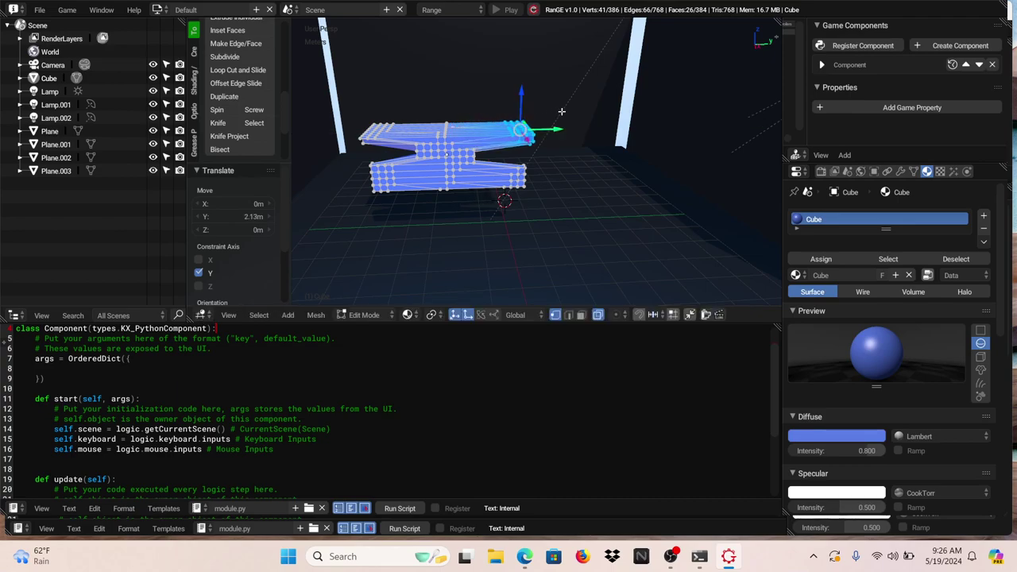
# Try raising the lasso-selected upper middle vertices of the mesh about 1.08 m along Z, and undo the move.
pyautogui.rightClick(439, 128)
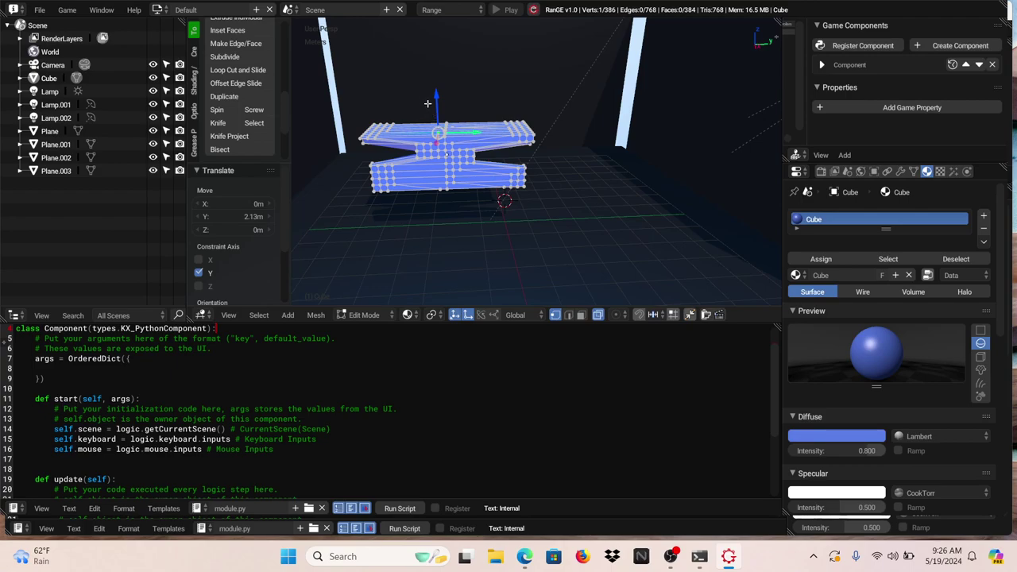
pyautogui.moveTo(424, 101)
pyautogui.mouseDown()
pyautogui.moveTo(424, 149)
pyautogui.moveTo(459, 155)
pyautogui.moveTo(482, 110)
pyautogui.moveTo(475, 99)
pyautogui.mouseUp()
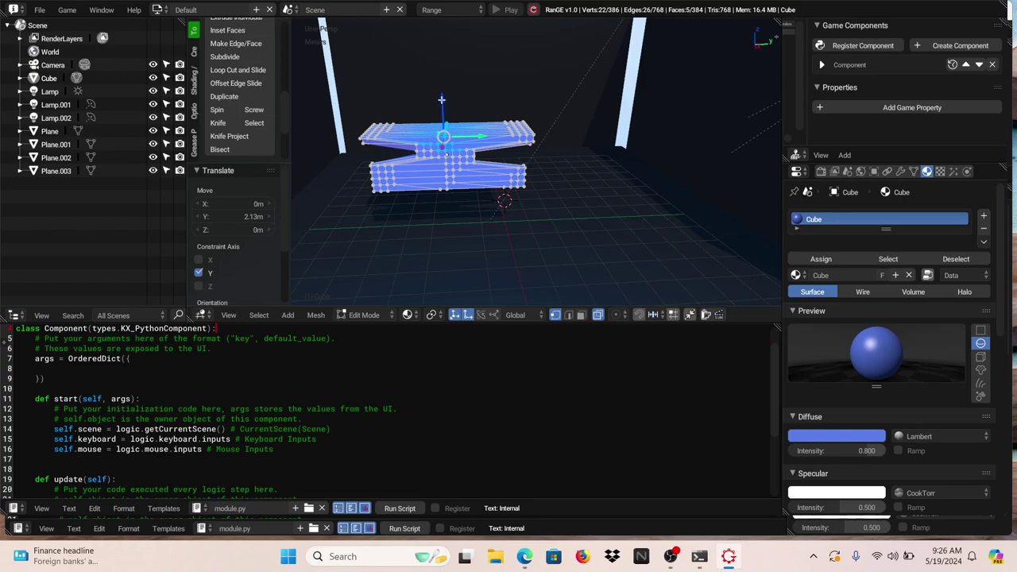
pyautogui.moveTo(441, 98); pyautogui.dragTo(440, 70)
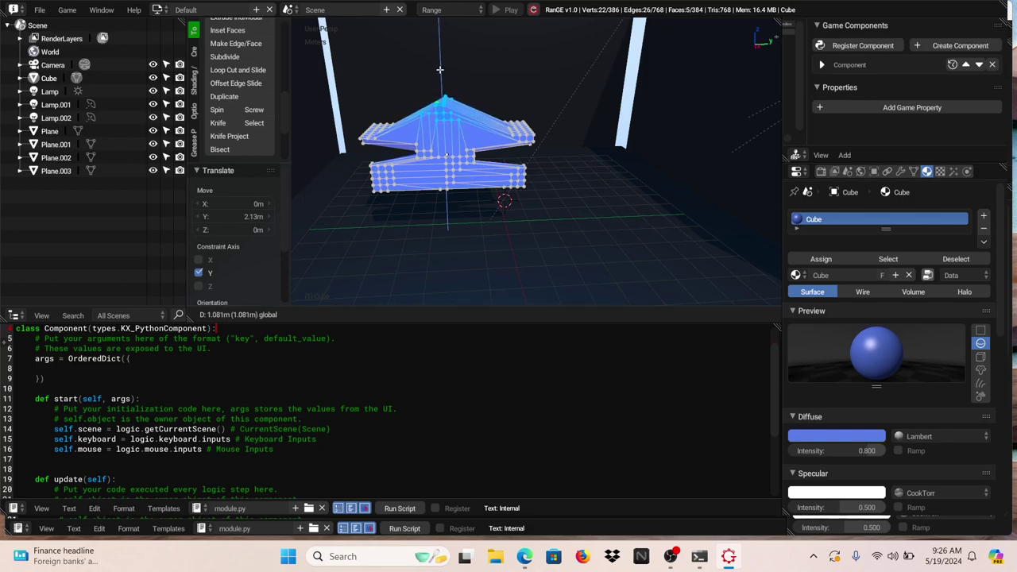
pyautogui.click(440, 70)
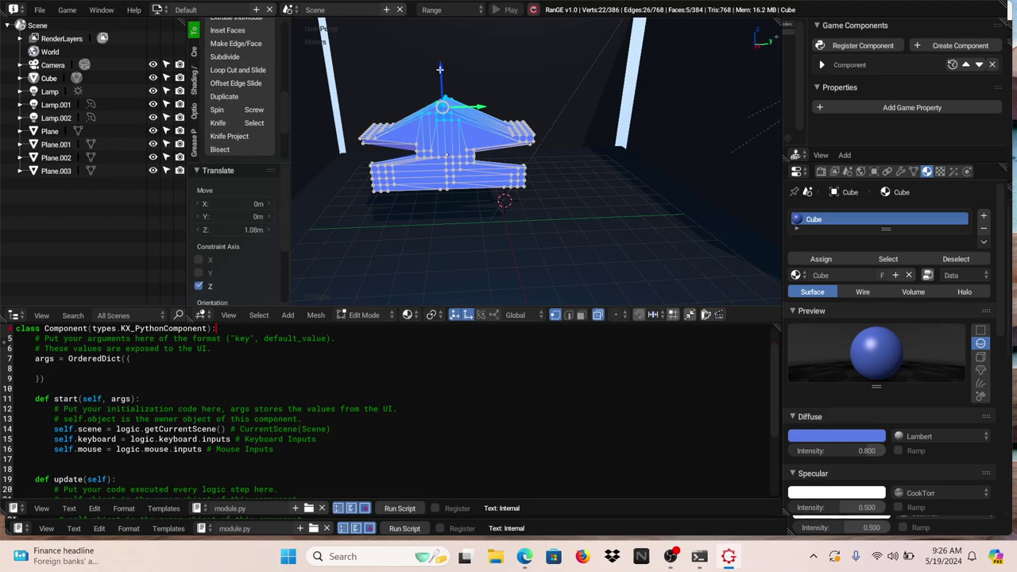
pyautogui.hotkey('ctrl', 'z')
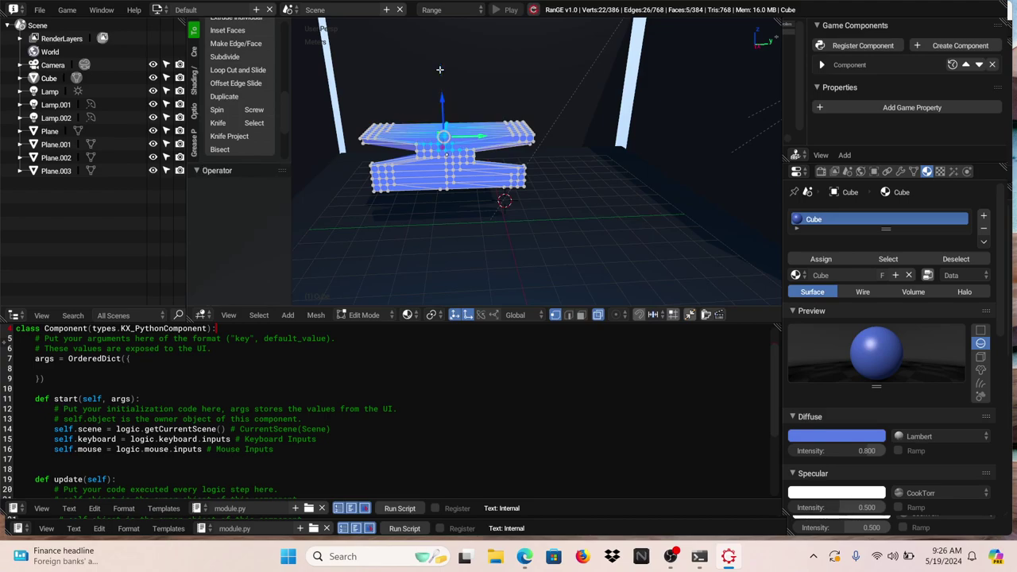
# Extrude the selected upper middle part of the mesh about 4.22 m up along Z and deselect everything.
pyautogui.press('e')
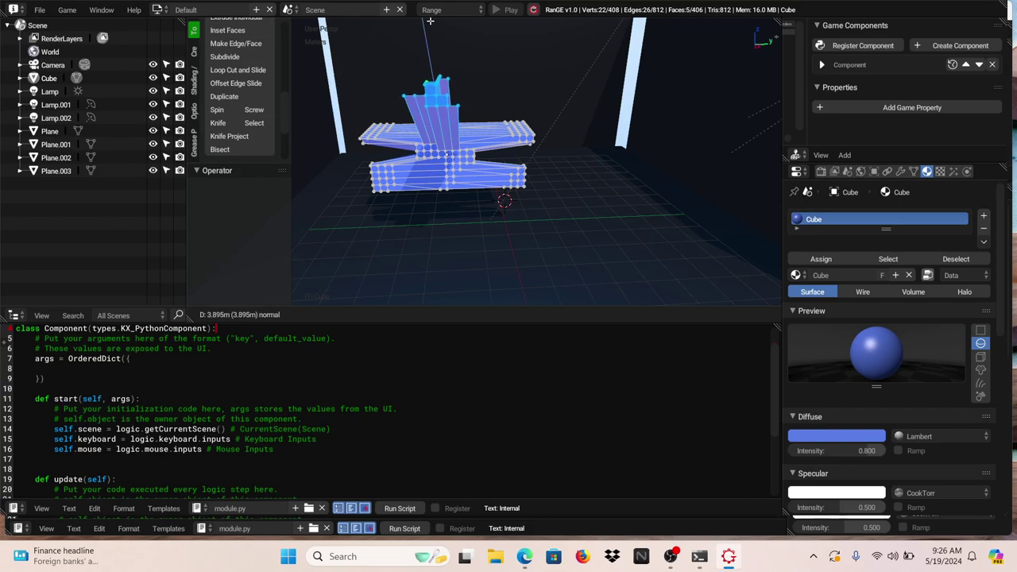
pyautogui.press('Escape')
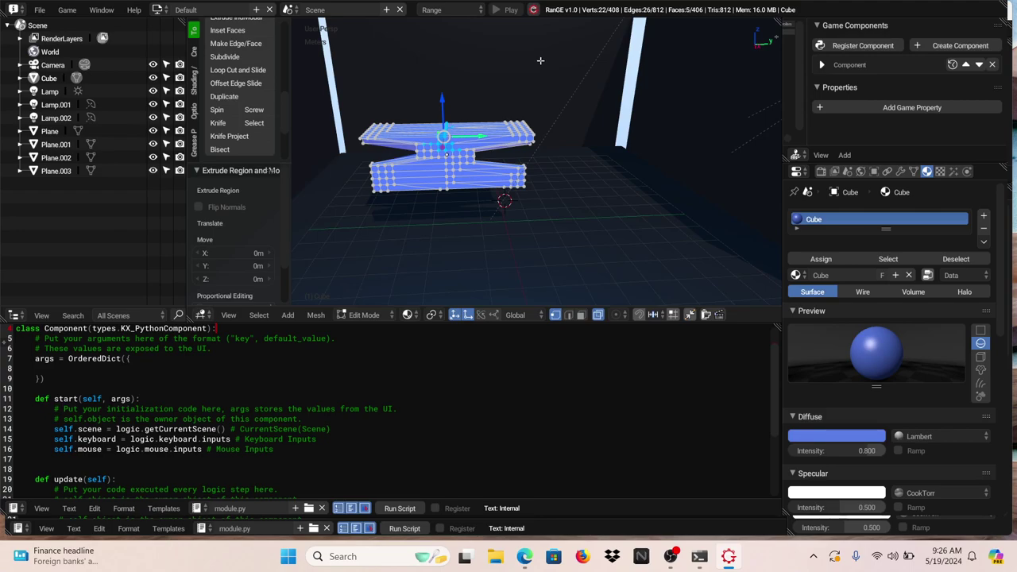
pyautogui.press('e')
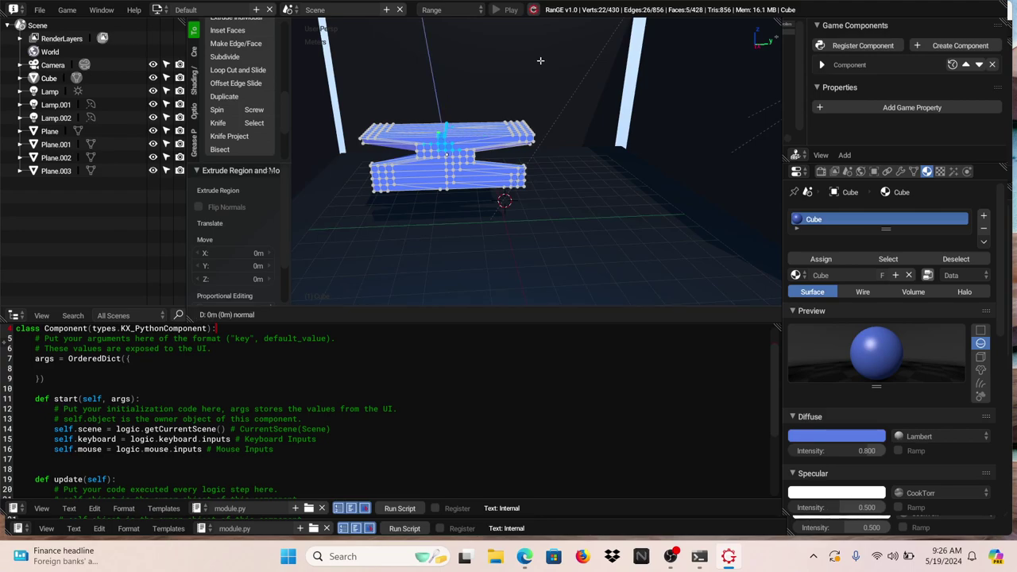
pyautogui.click(531, 291)
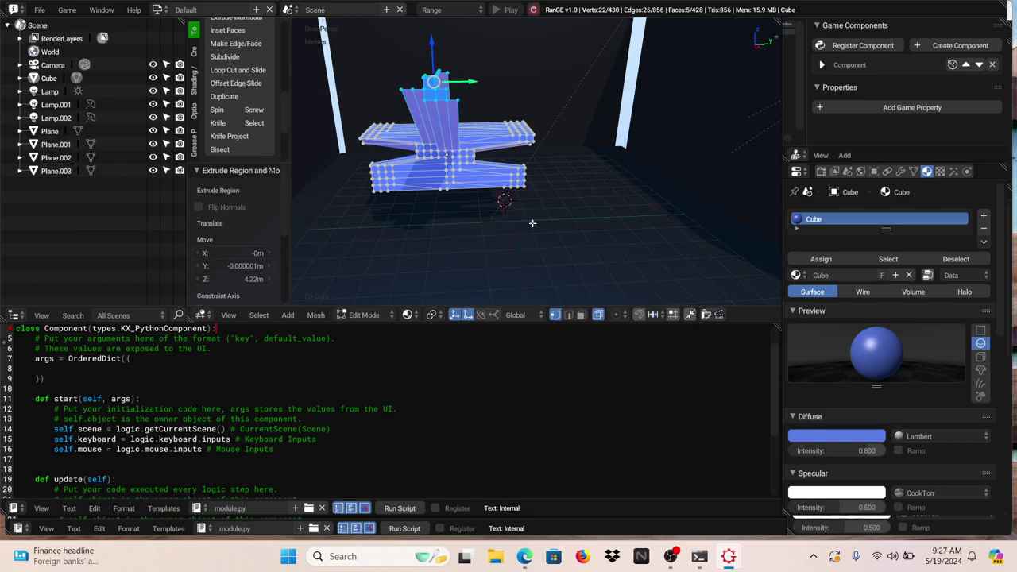
pyautogui.hotkey('alt', 'a')
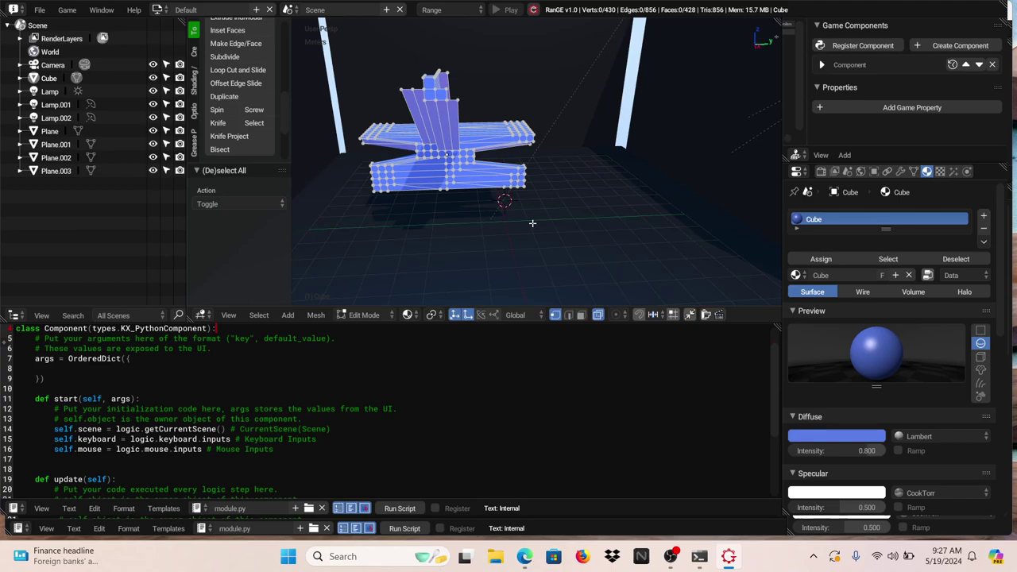
pyautogui.press('a')
pyautogui.press('a')
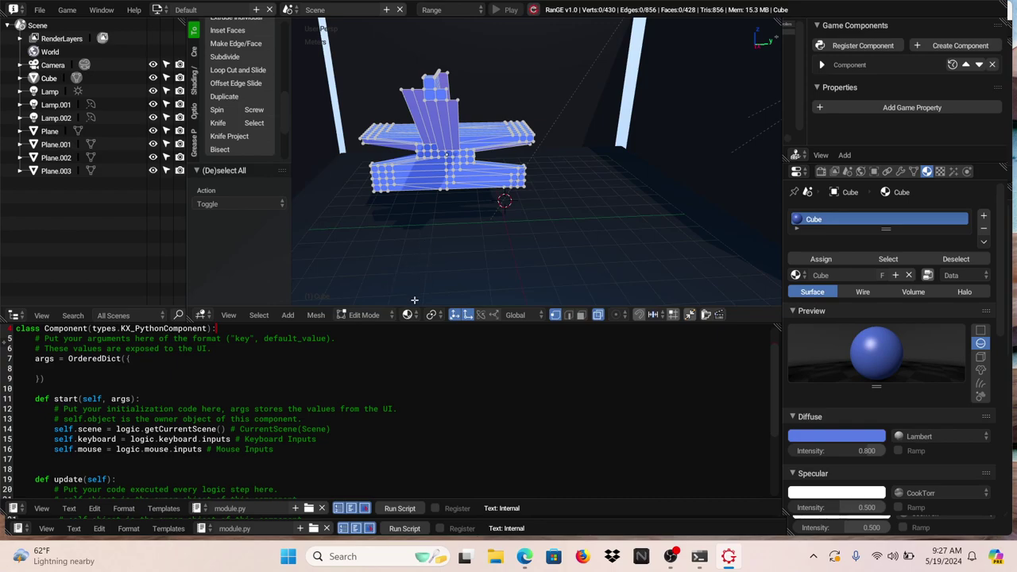
# Return to Object Mode and add a single-bone armature to the scene.
pyautogui.click(371, 316)
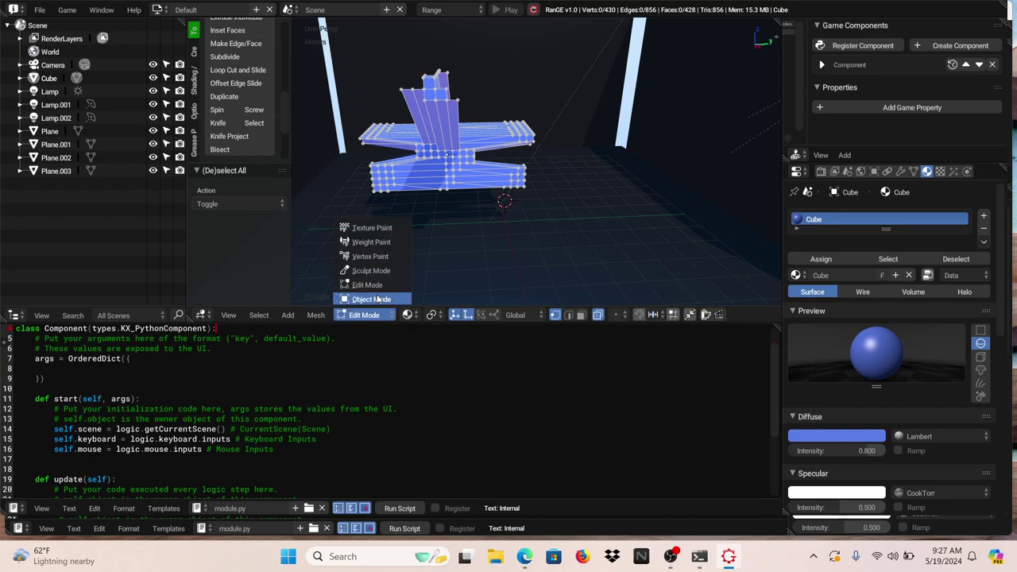
pyautogui.click(377, 299)
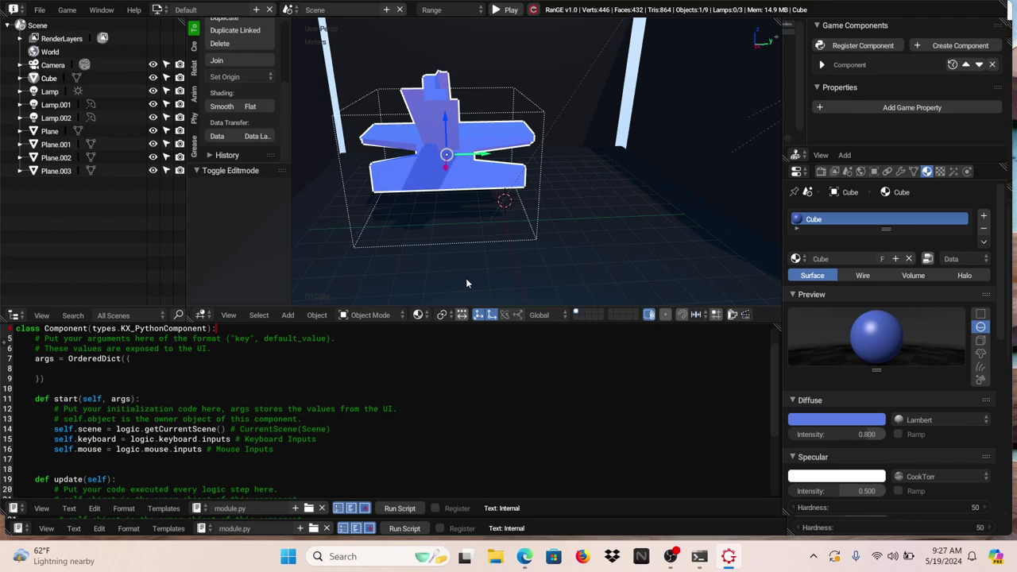
pyautogui.hotkey('shift', 'a')
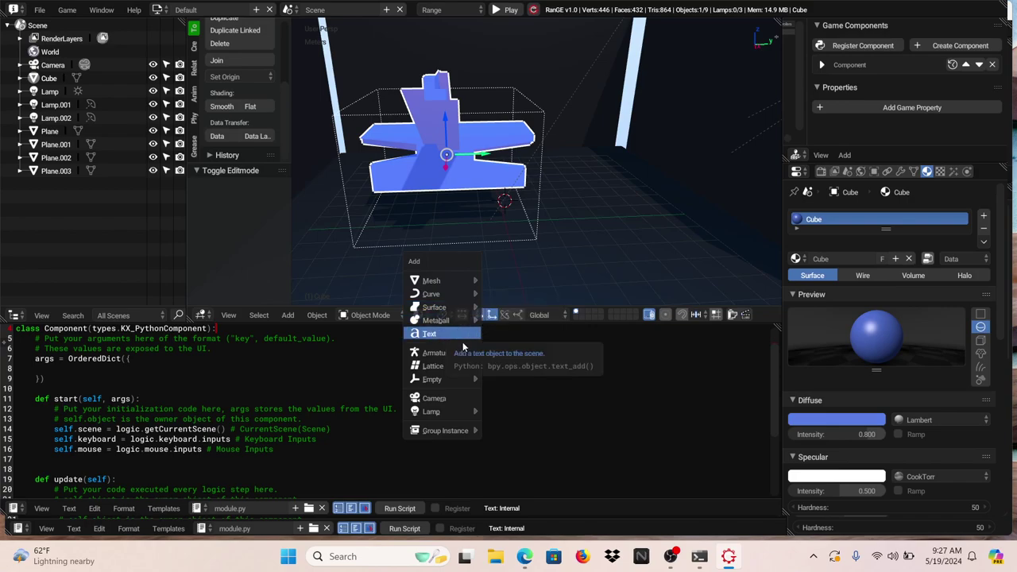
pyautogui.moveTo(465, 358)
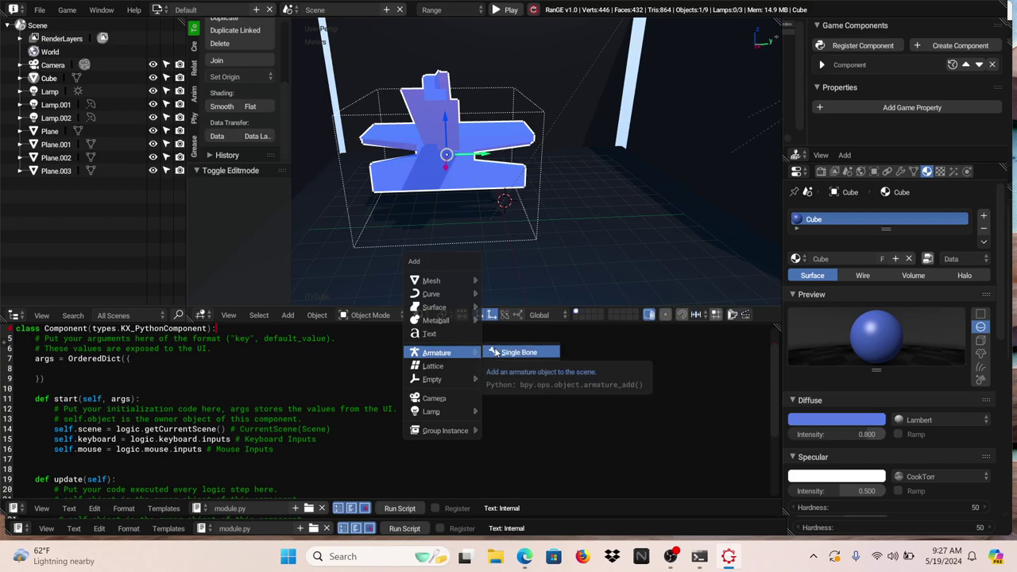
pyautogui.click(510, 353)
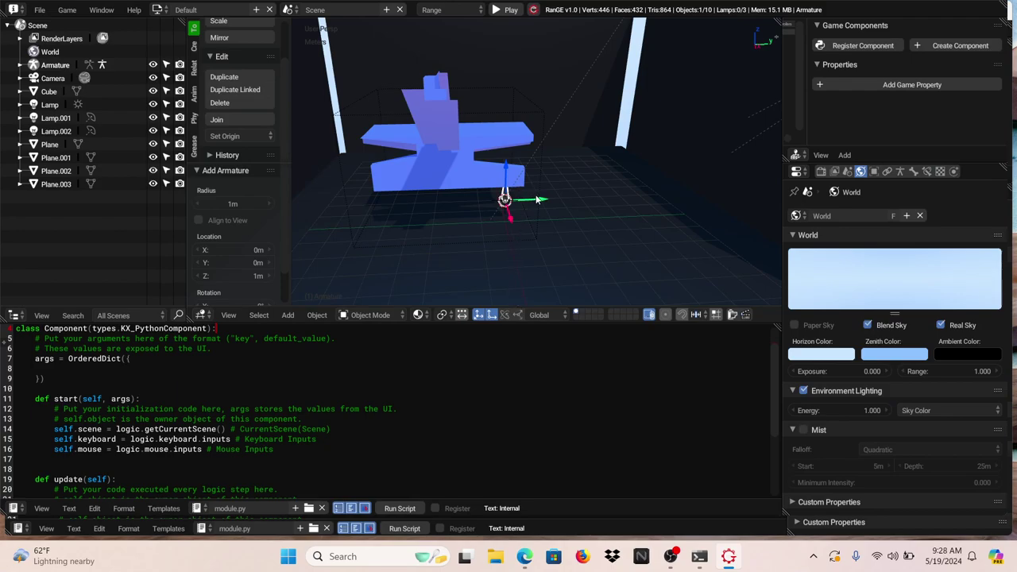
# Switch to wireframe display and move the armature into the mesh, about 2.76 m along negative Y and 1.54 m up along Z.
pyautogui.press('z')
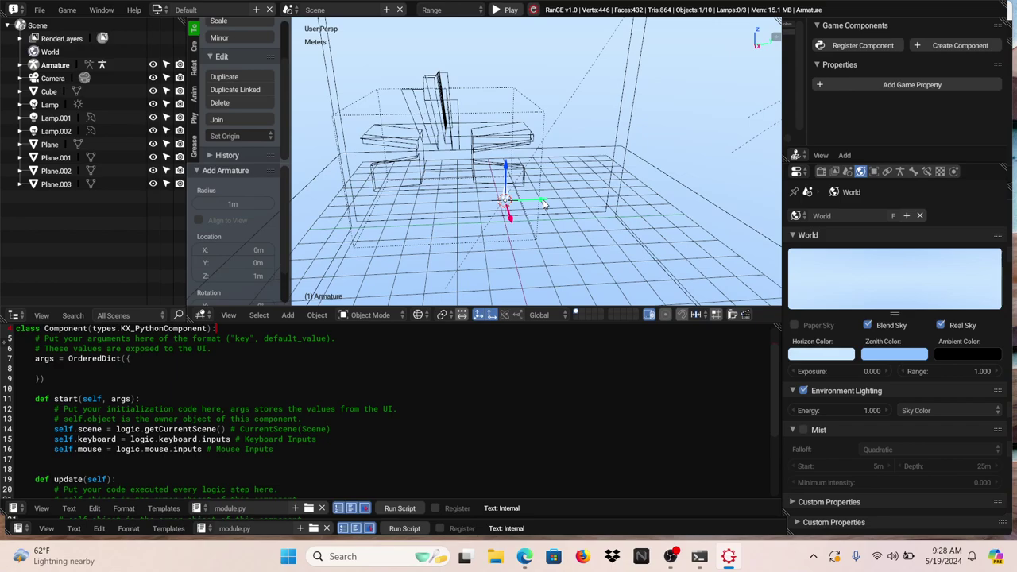
pyautogui.moveTo(544, 204); pyautogui.dragTo(477, 181)
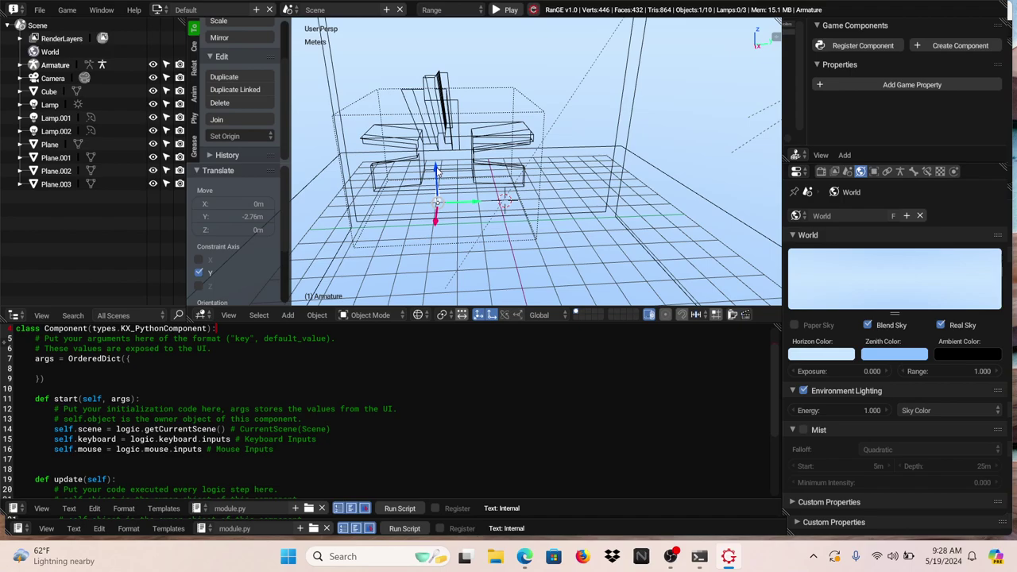
pyautogui.moveTo(436, 170); pyautogui.dragTo(422, 137)
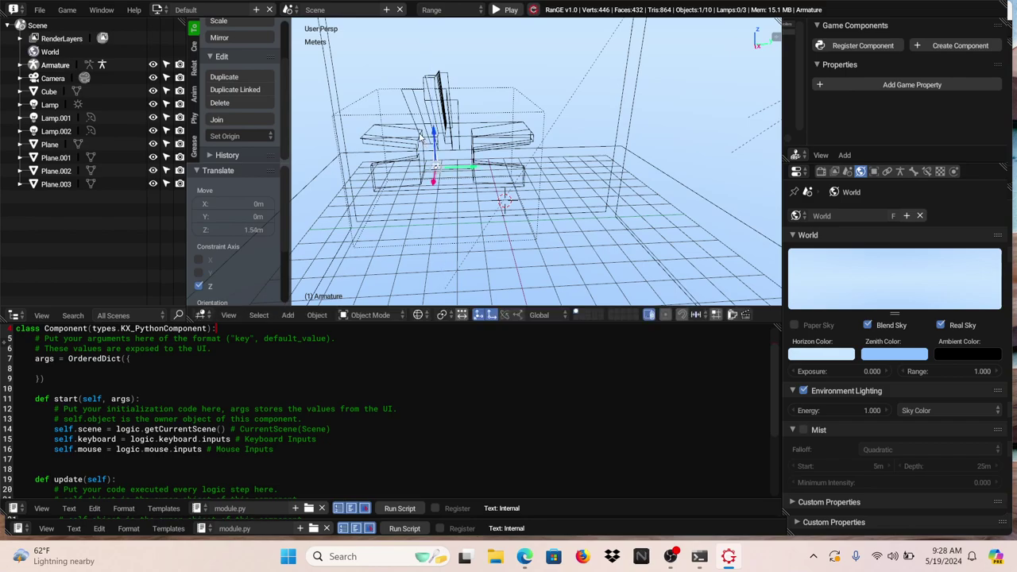
pyautogui.press('z')
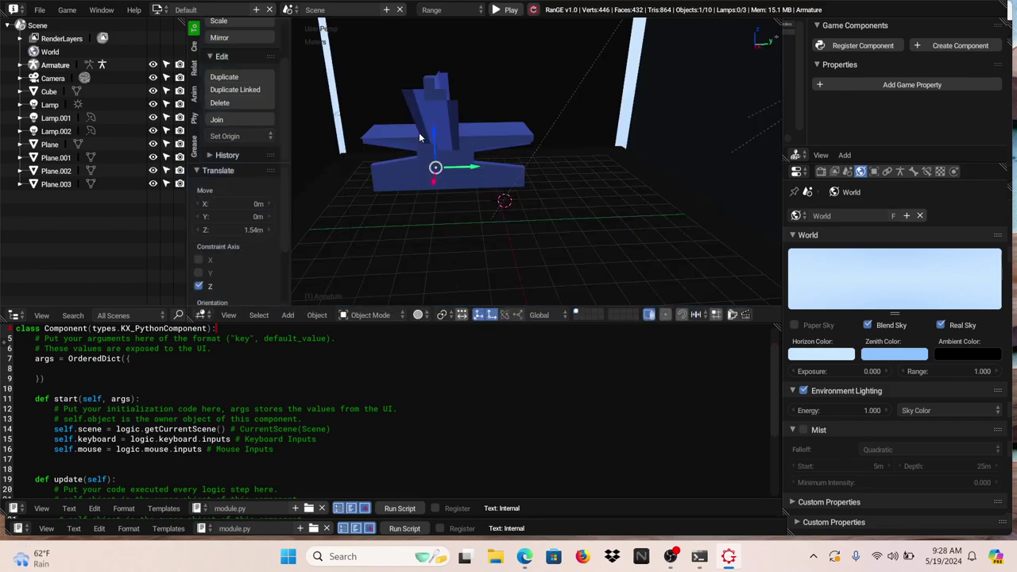
pyautogui.press('z')
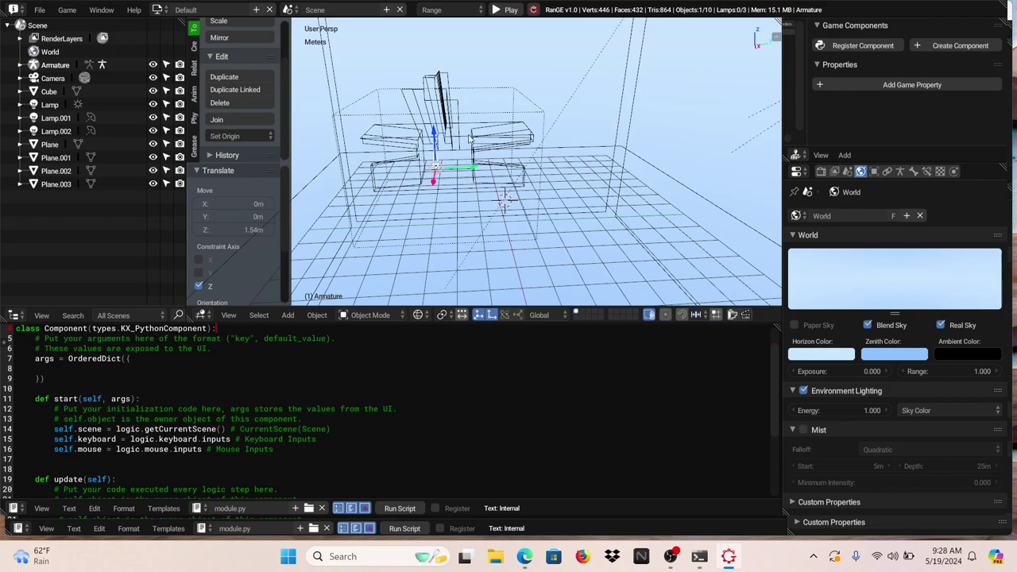
# In Edit Mode, extrude a bone about 2.3 m from the armature's tip into the lower negative-Y arm, and another about 4.9 m into the lower positive-Y arm.
pyautogui.click(376, 314)
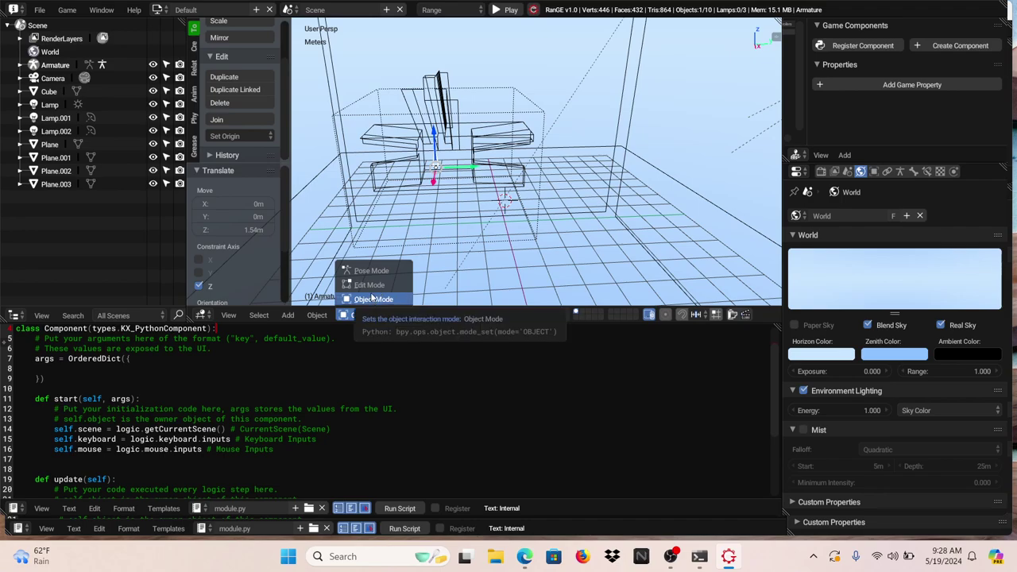
pyautogui.click(370, 285)
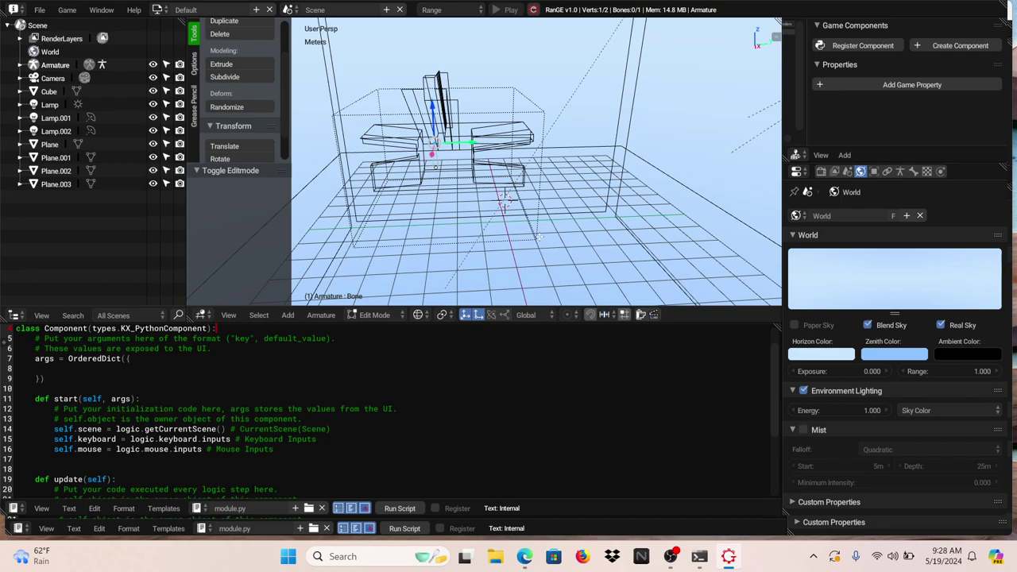
pyautogui.press('e')
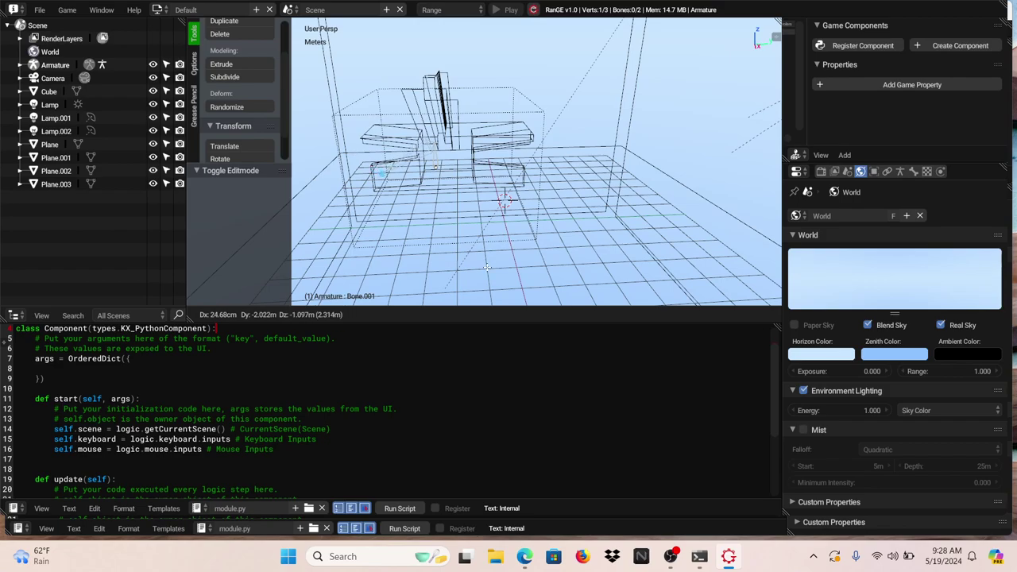
pyautogui.click(487, 267)
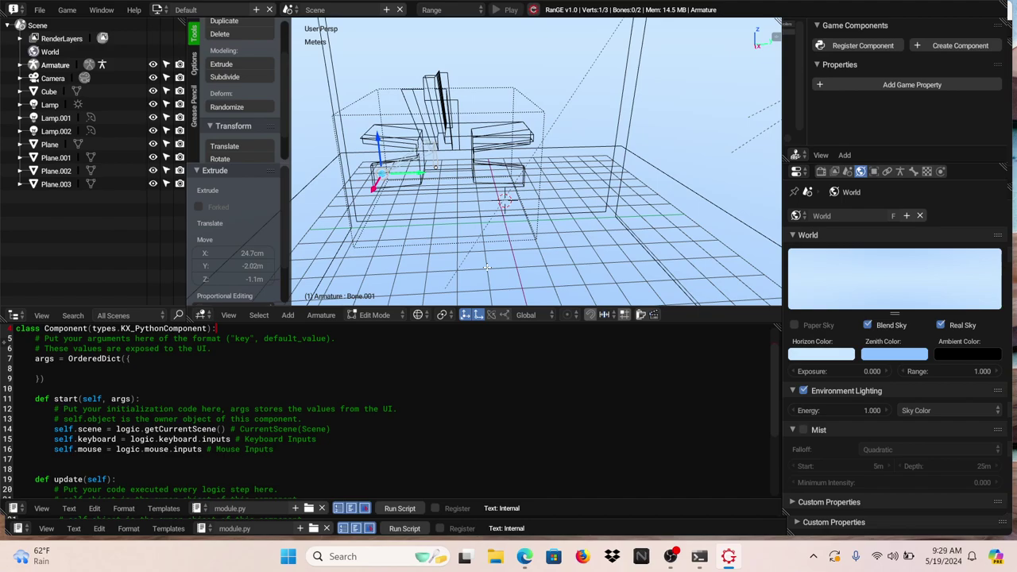
pyautogui.press('e')
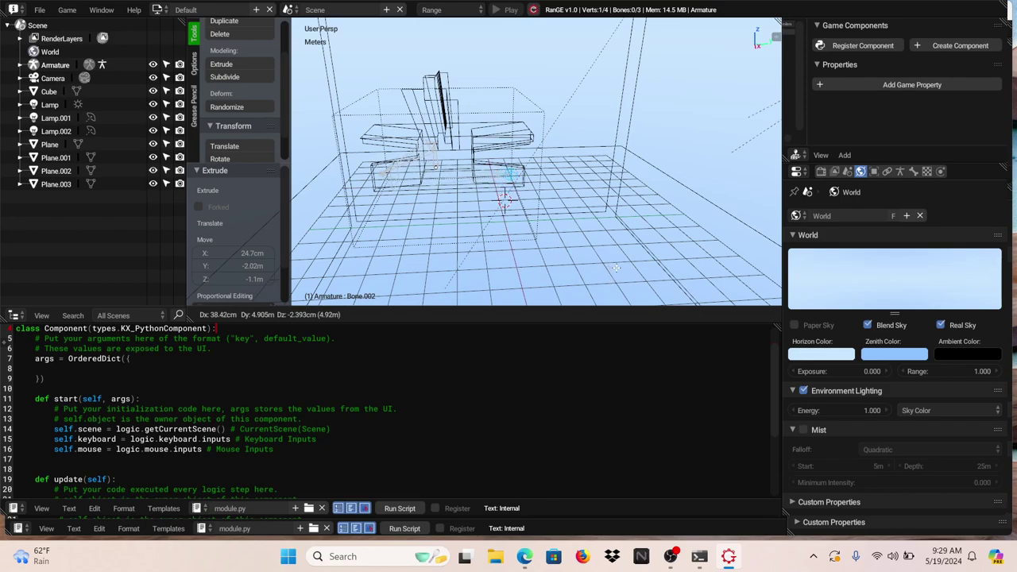
pyautogui.click(616, 269)
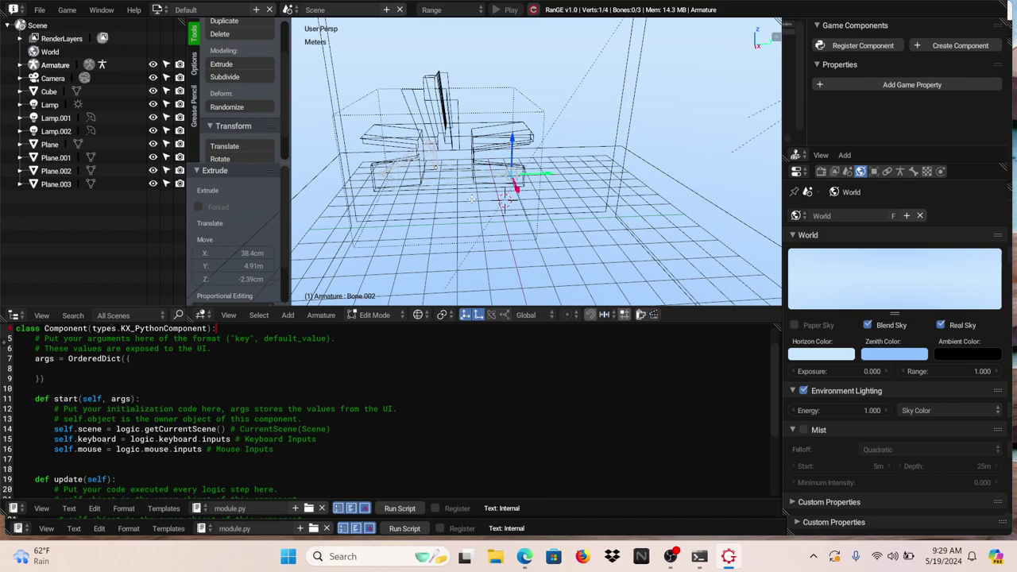
# Extrude a bone about 3.3 m from the central bone's upper tip into the mesh's upper arm on the positive Y side.
pyautogui.scroll(5, 472, 198)
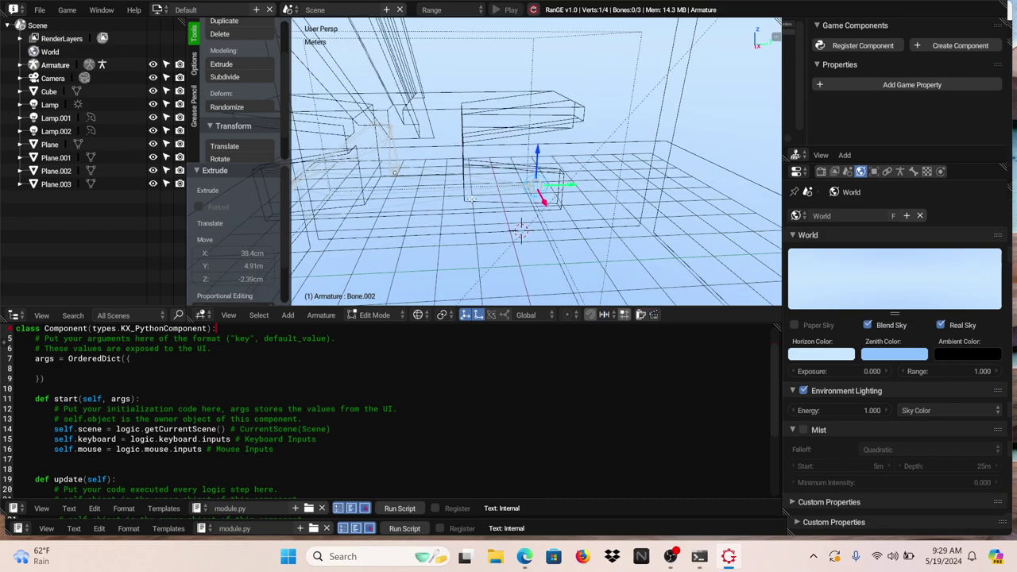
pyautogui.scroll(2, 472, 199)
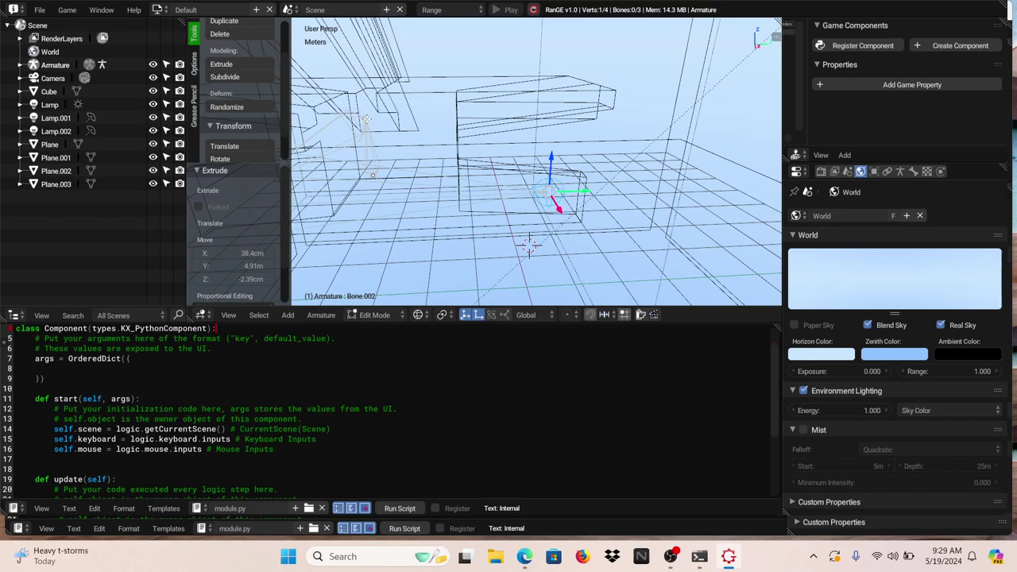
pyautogui.click(366, 120)
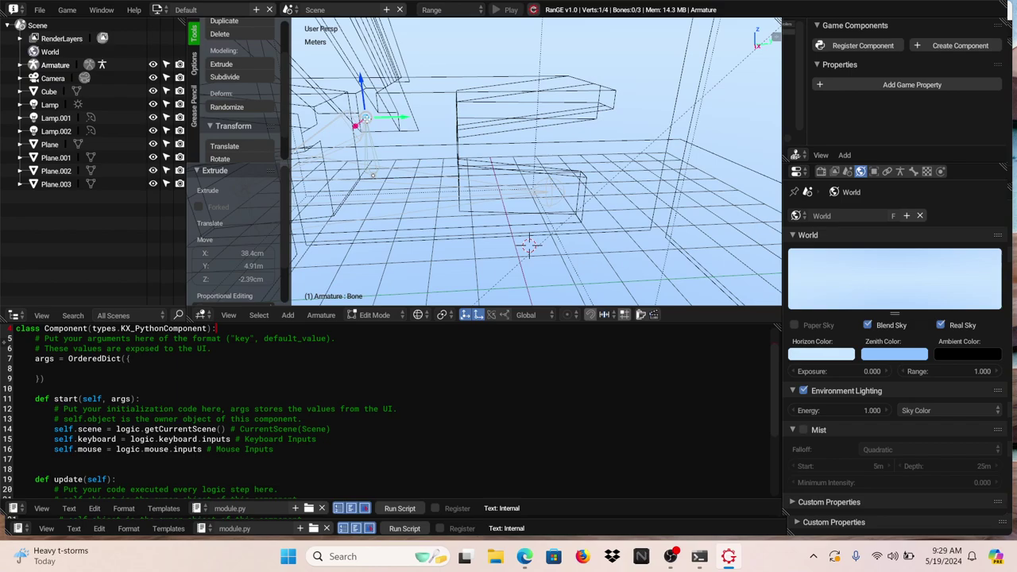
pyautogui.press('e')
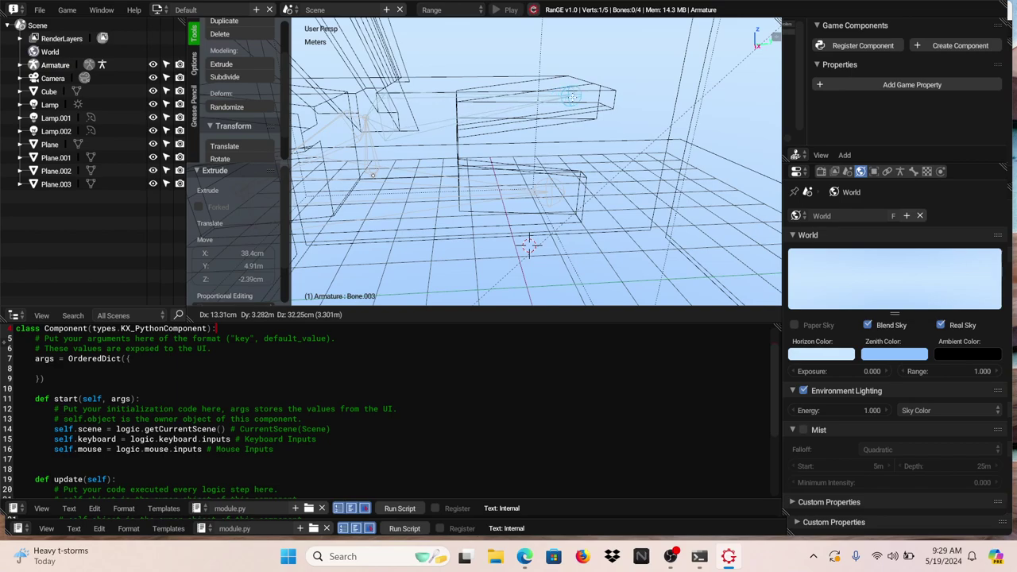
pyautogui.click(572, 97)
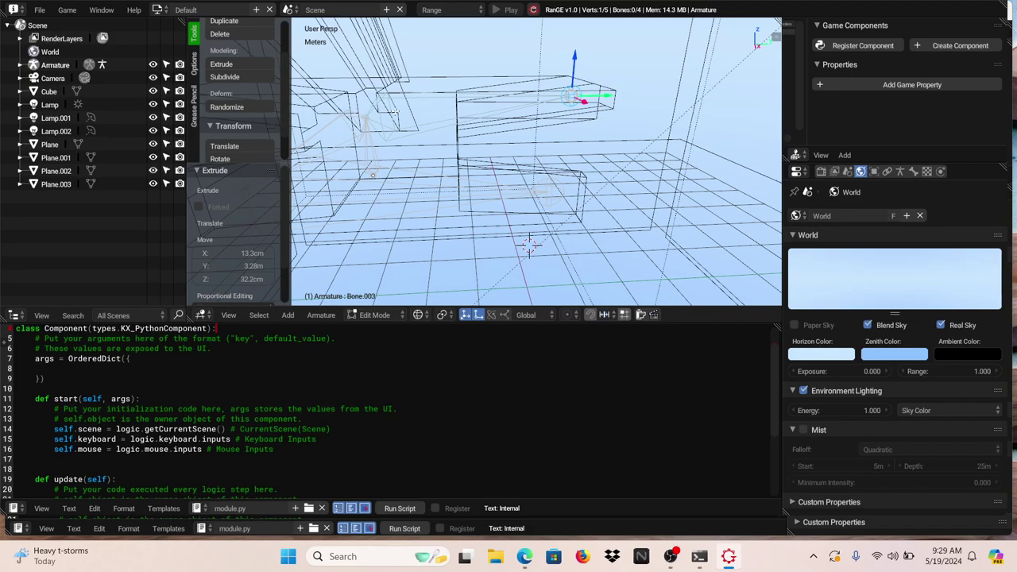
pyautogui.press('e')
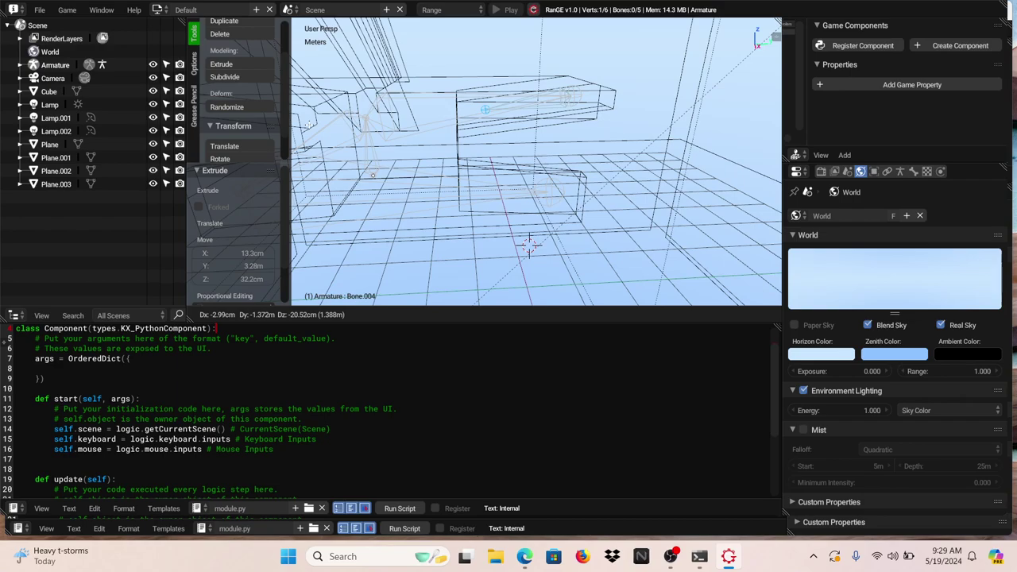
pyautogui.press('Escape')
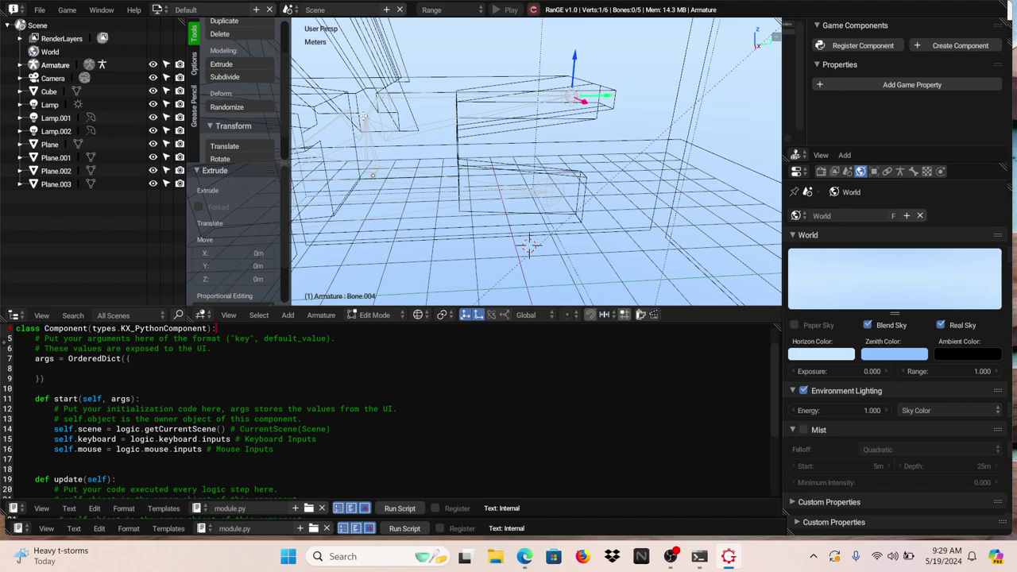
# Try to extrude a bone about 1 m along negative Y from the central bone's upper tip.
pyautogui.rightClick(363, 118)
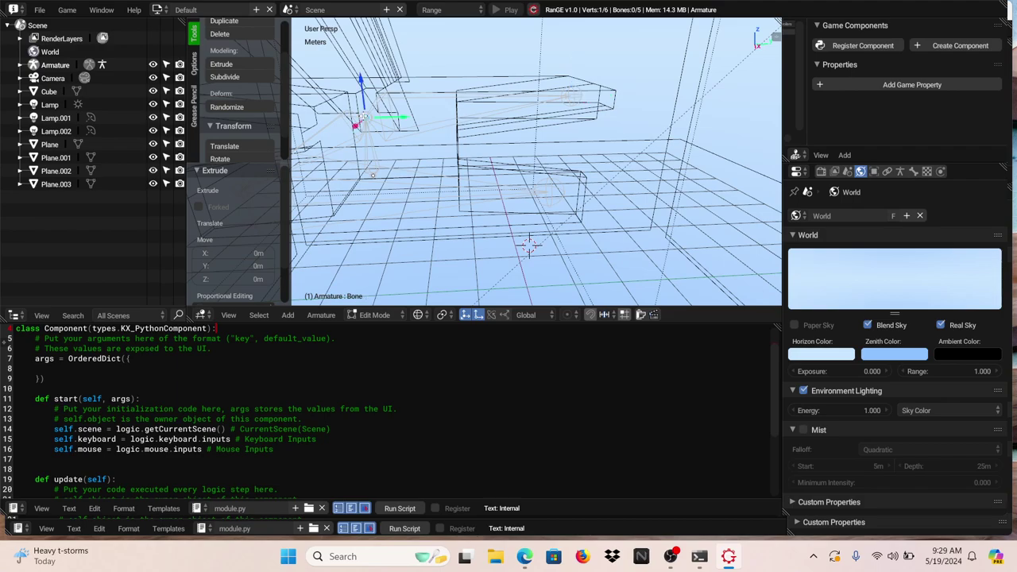
pyautogui.press('e')
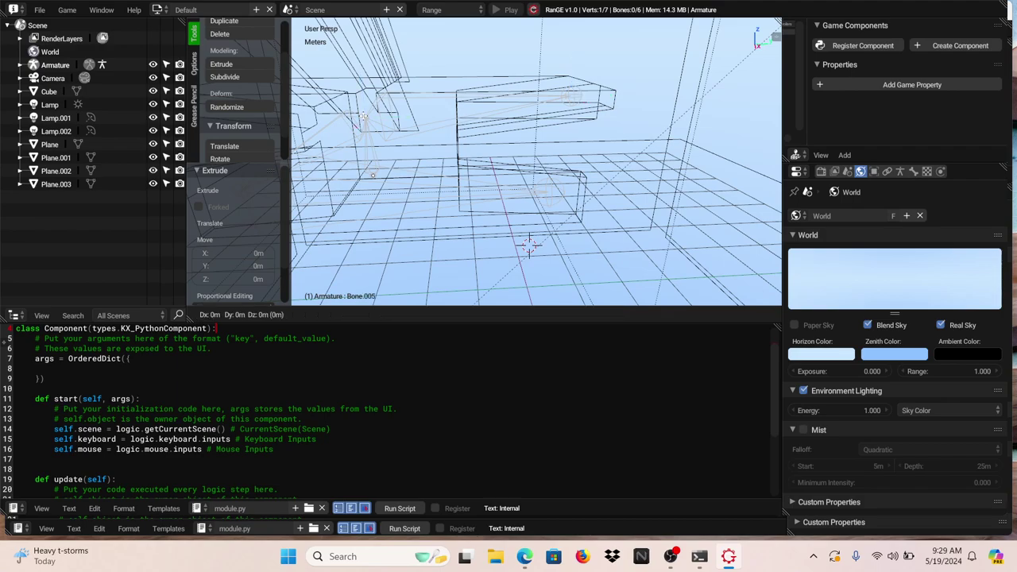
pyautogui.press('y')
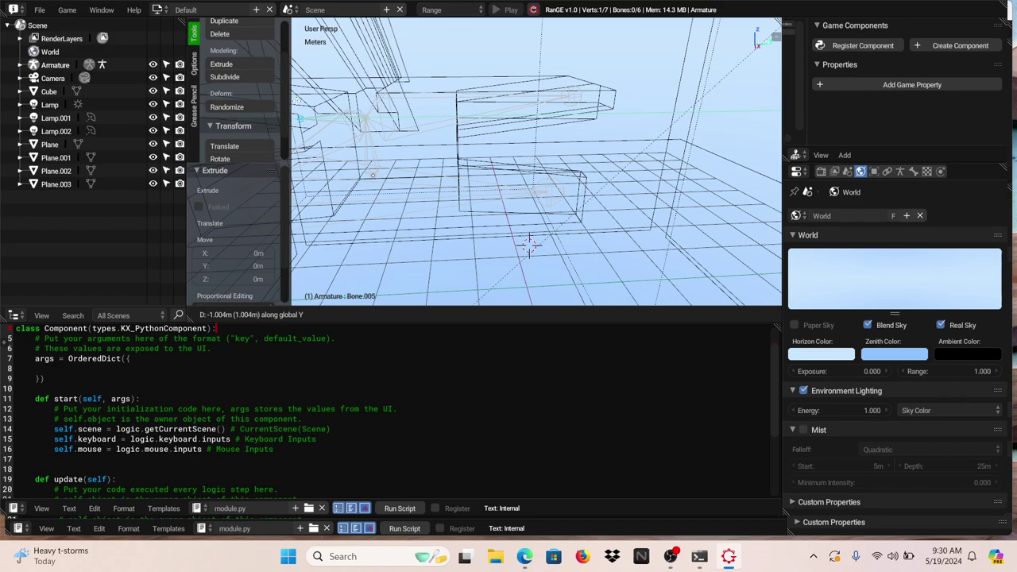
pyautogui.press('Return')
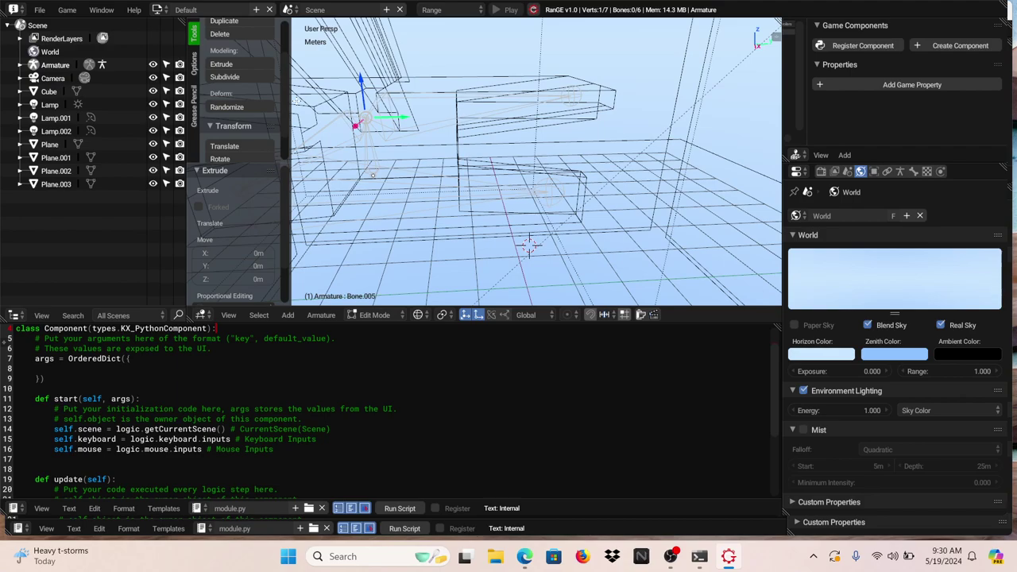
# Extrude a bone 2.16 m along negative Y from the central bone's upper tip, and raise its tip 31.7 cm along Z.
pyautogui.moveTo(477, 199); pyautogui.dragTo(643, 198, button='middle')
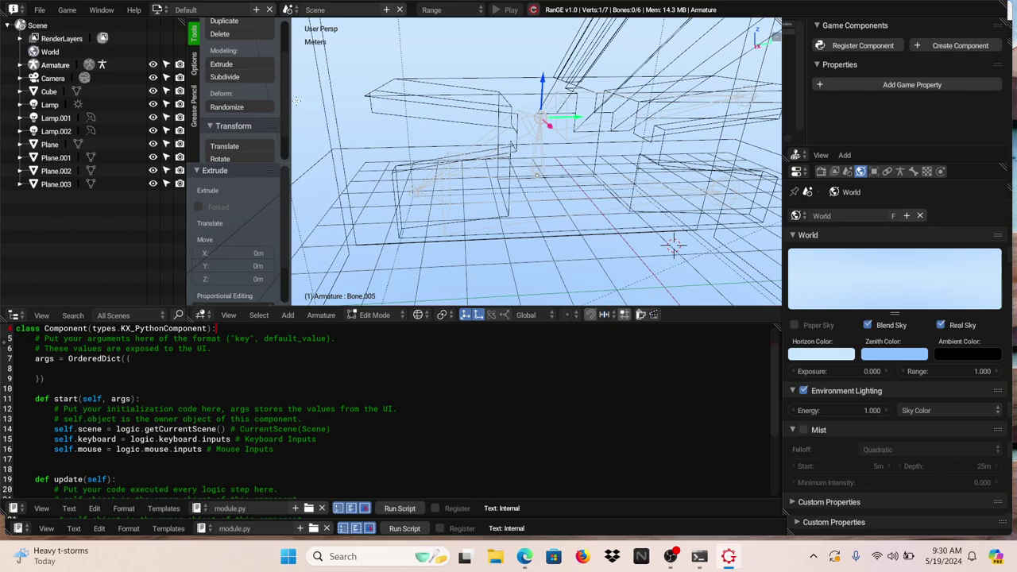
pyautogui.press('e')
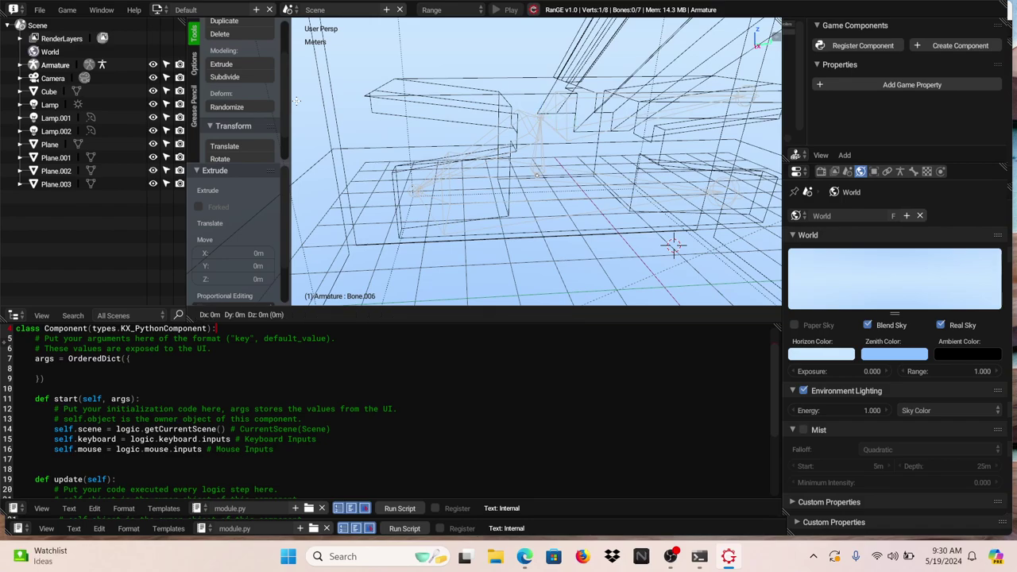
pyautogui.press('y')
pyautogui.press('y')
pyautogui.moveTo(425, 120)
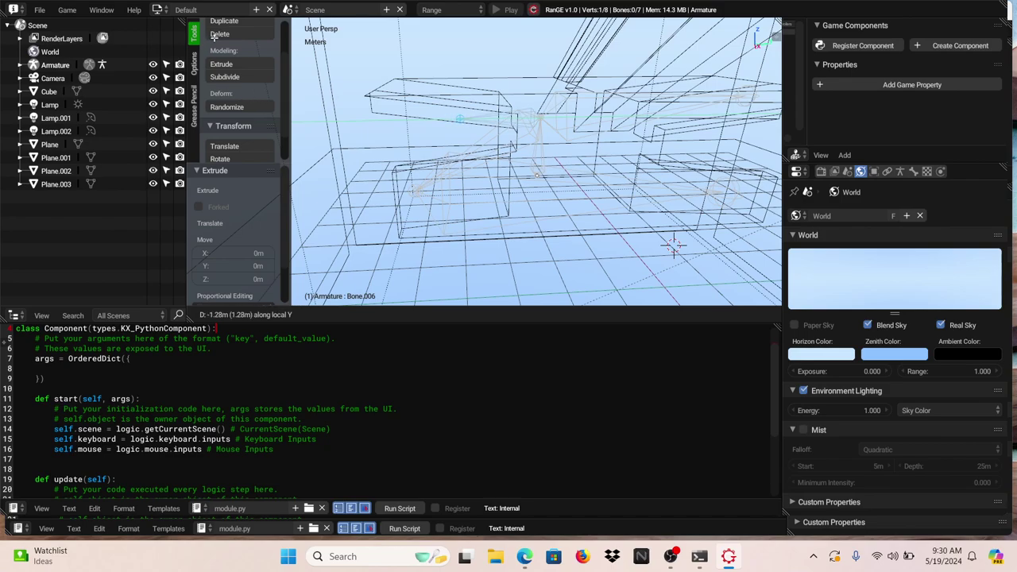
pyautogui.click(747, 280)
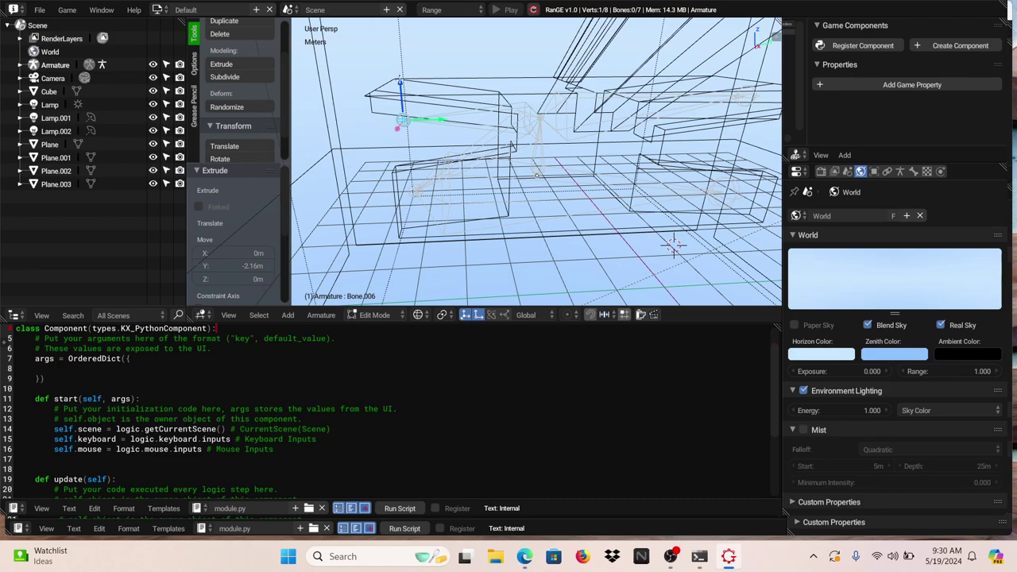
pyautogui.moveTo(400, 80); pyautogui.dragTo(387, 60)
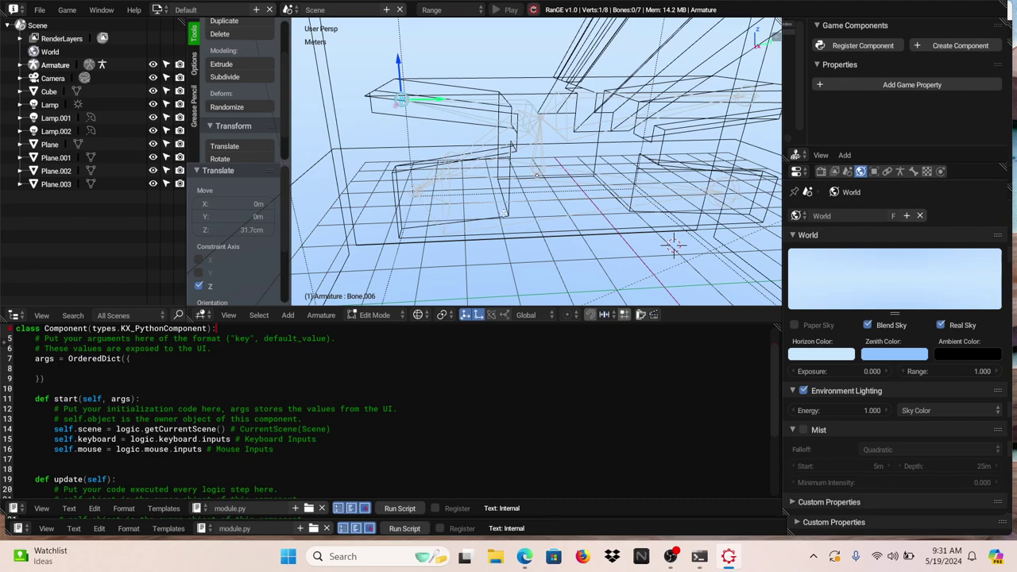
# In solid display, move the long lower bone 70.6 cm along X and the bone connecting it to the centre 39 cm along X.
pyautogui.hotkey('shift', 'z')
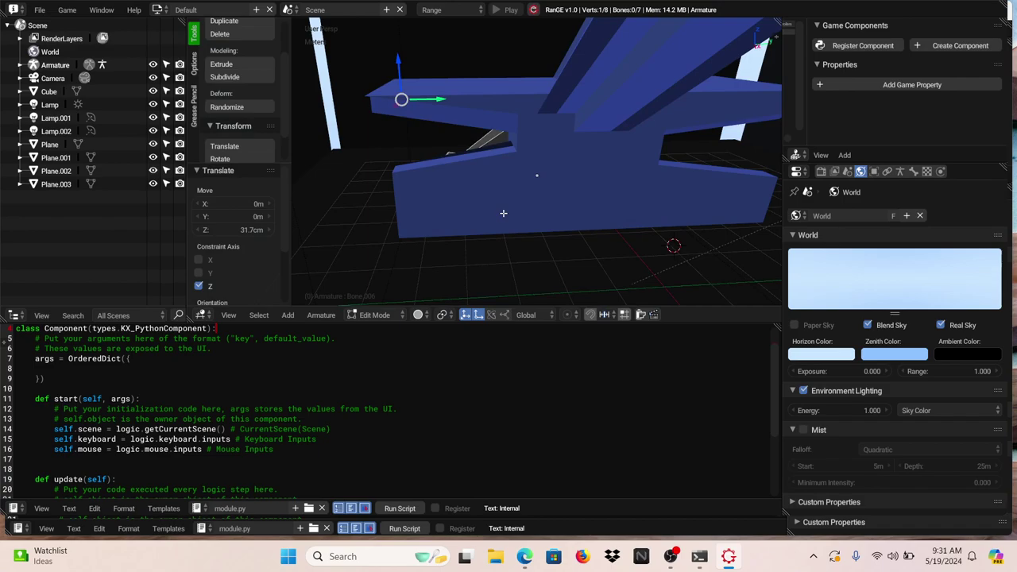
pyautogui.moveTo(503, 213); pyautogui.dragTo(503, 213, button='middle')
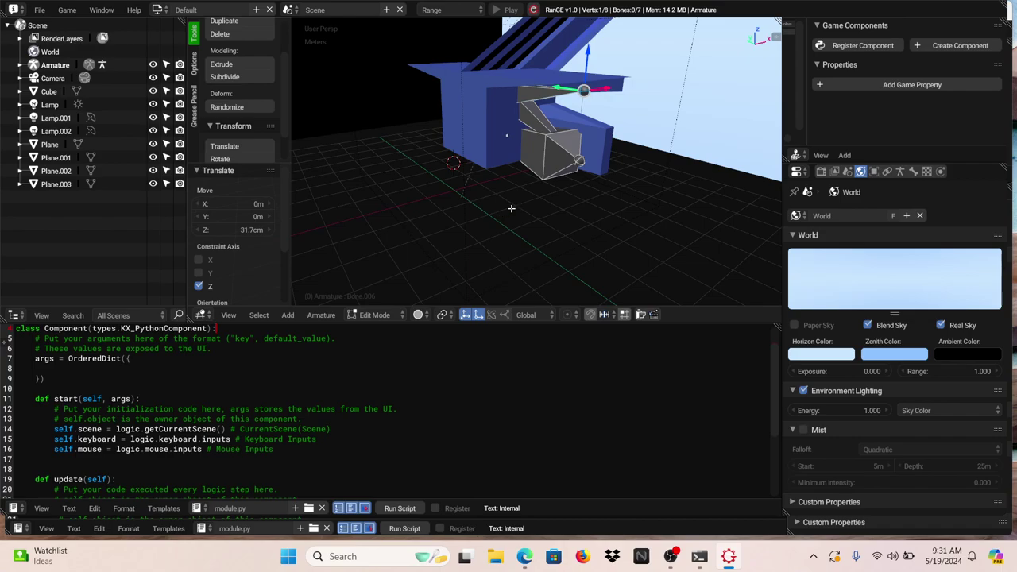
pyautogui.click(543, 166)
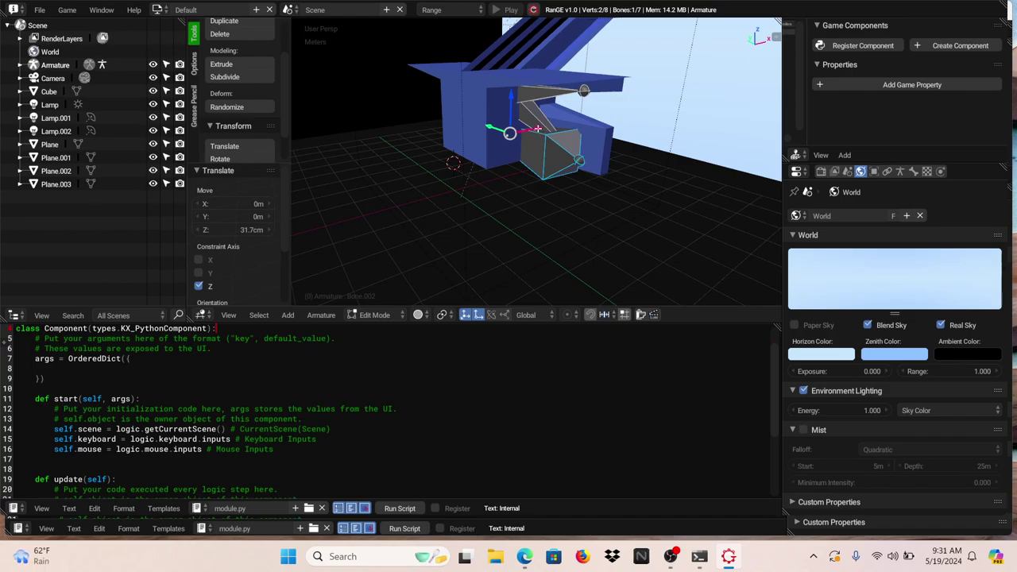
pyautogui.moveTo(537, 128); pyautogui.dragTo(561, 130)
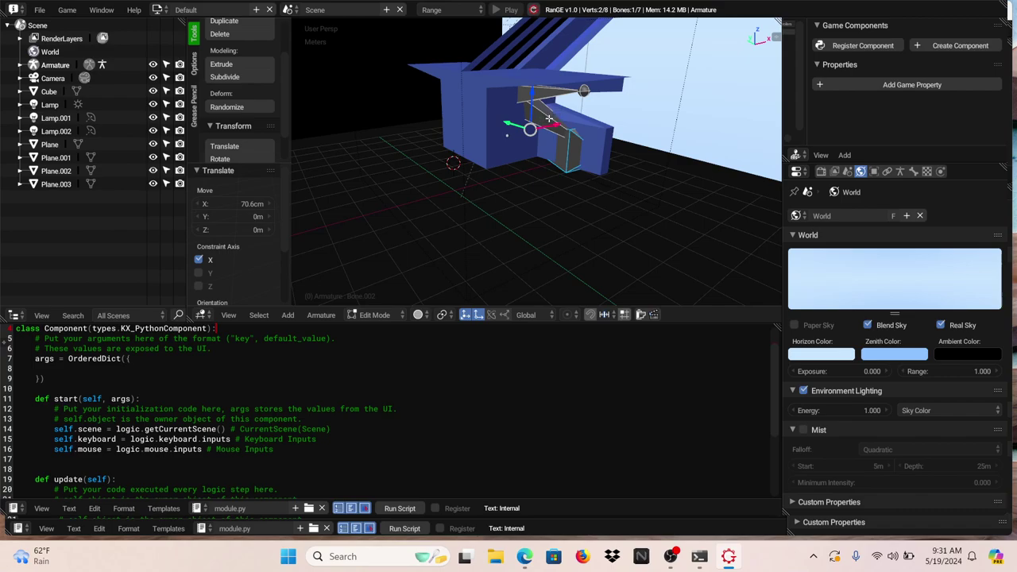
pyautogui.click(550, 120)
pyautogui.moveTo(578, 119); pyautogui.dragTo(590, 116)
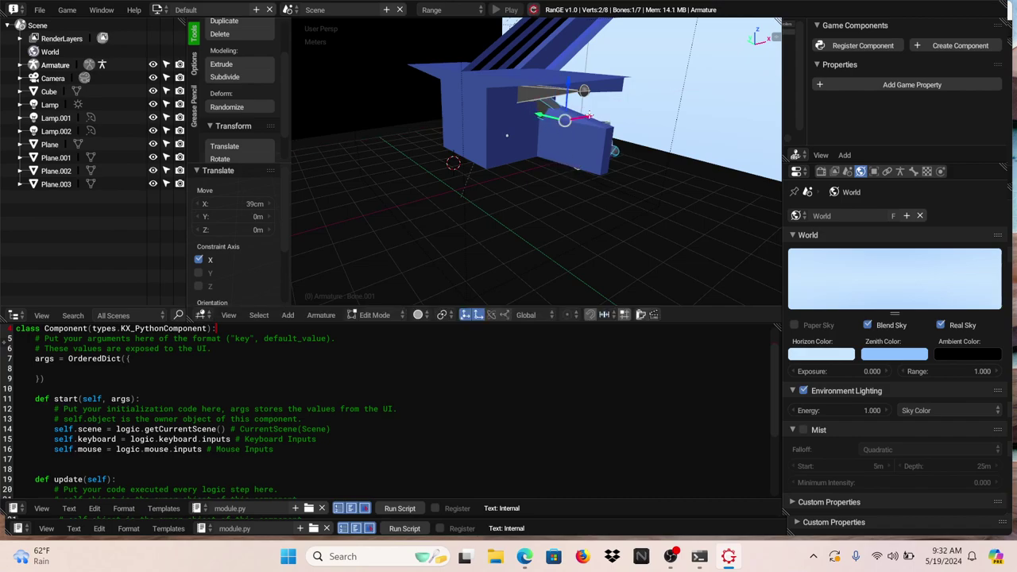
# Select all of the armature's bones and return to Object Mode with solid display.
pyautogui.moveTo(589, 116)
pyautogui.mouseDown(button='middle')
pyautogui.moveTo(557, 116)
pyautogui.moveTo(589, 115)
pyautogui.mouseUp(button='middle')
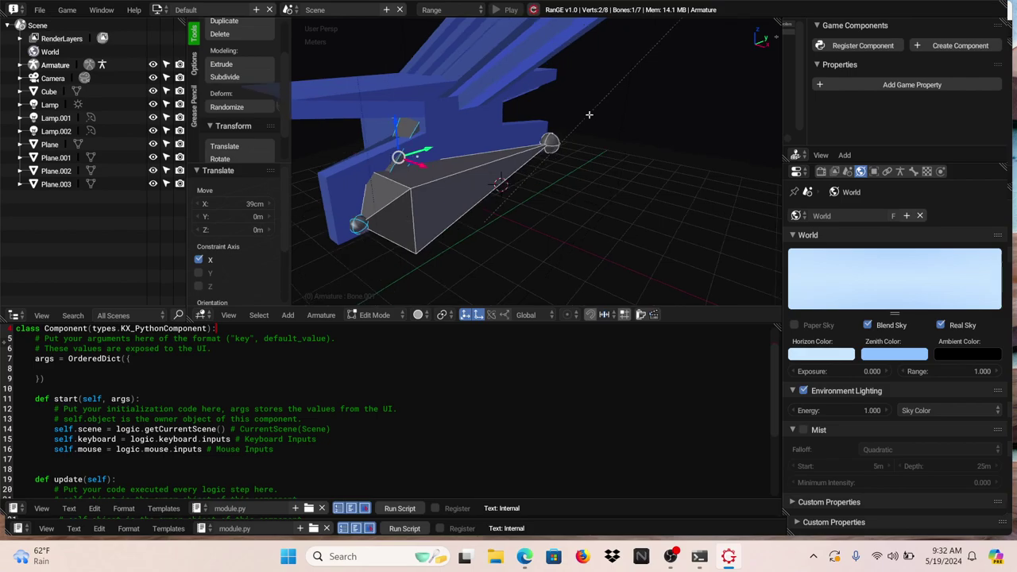
pyautogui.rightClick(461, 190)
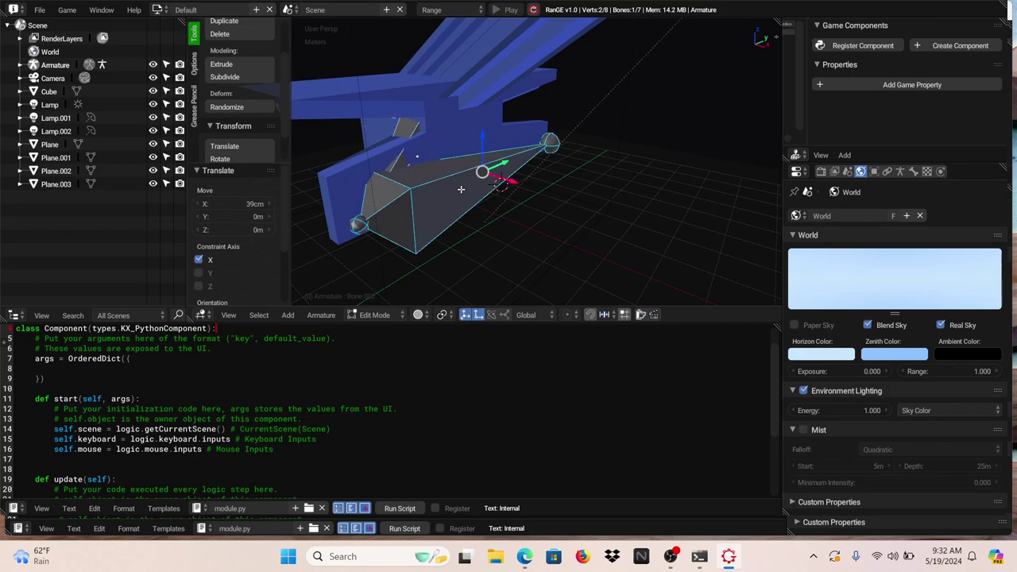
pyautogui.press('x')
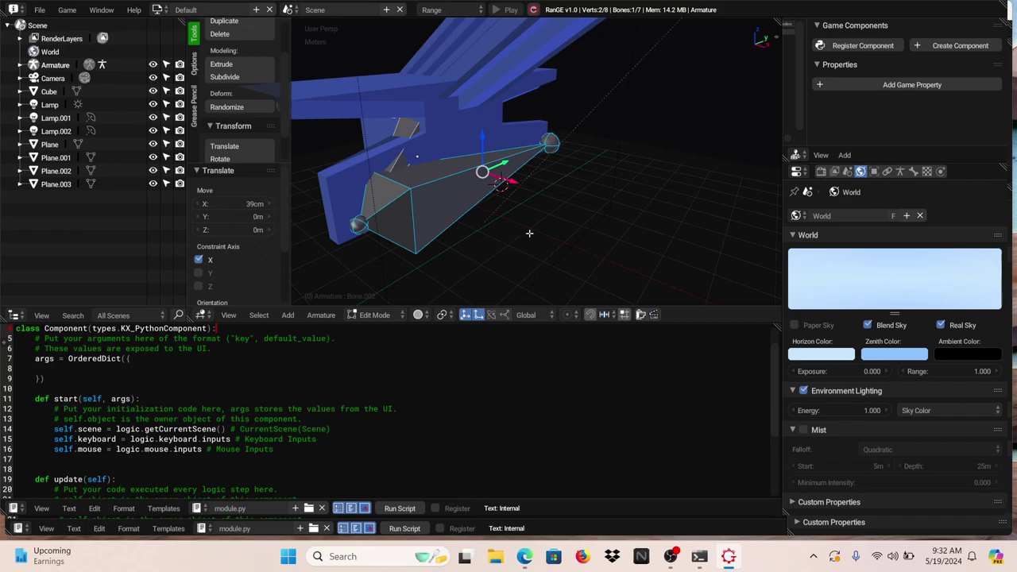
pyautogui.press('x')
pyautogui.press('z')
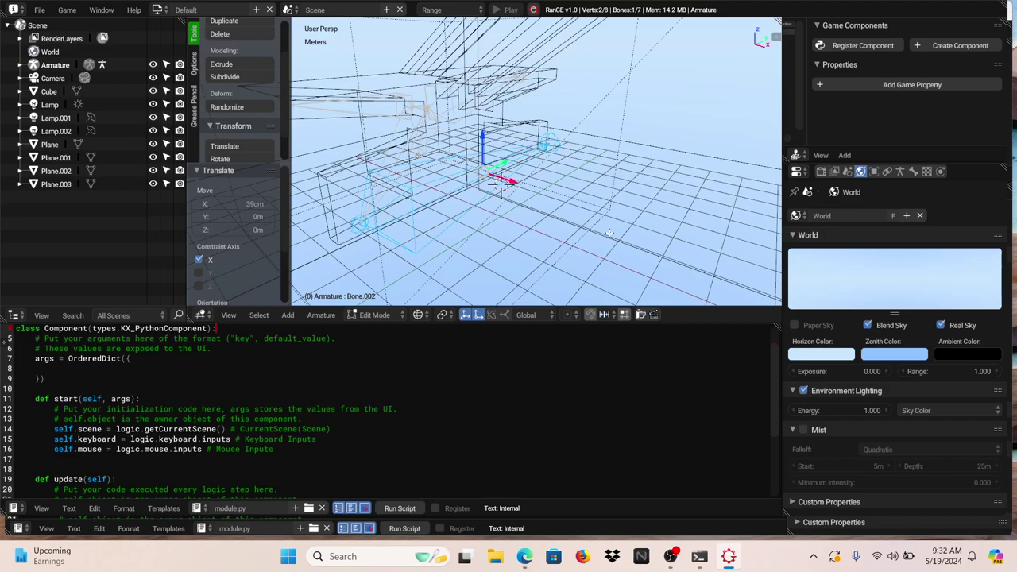
pyautogui.press('a')
pyautogui.press('a')
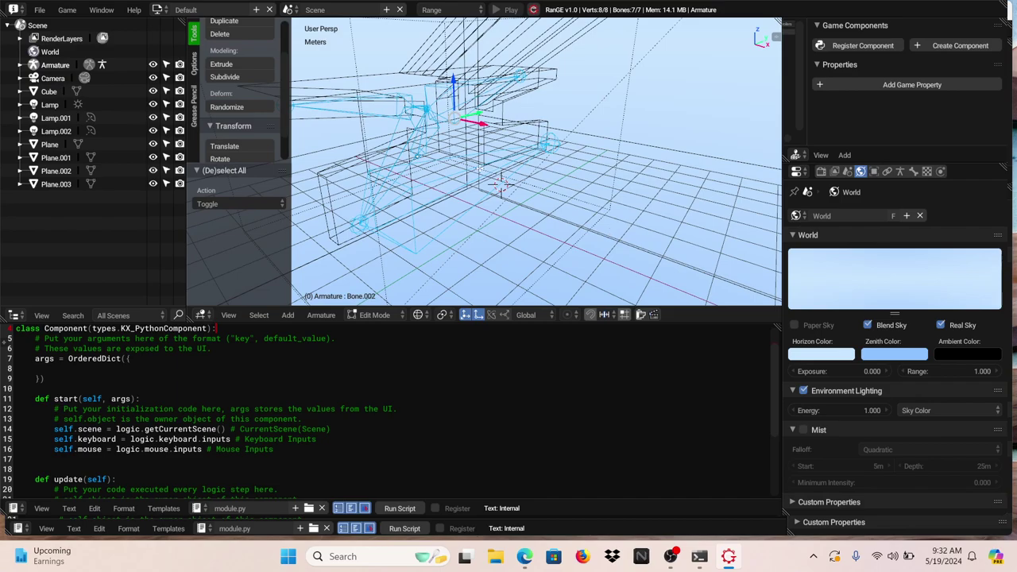
pyautogui.press('z')
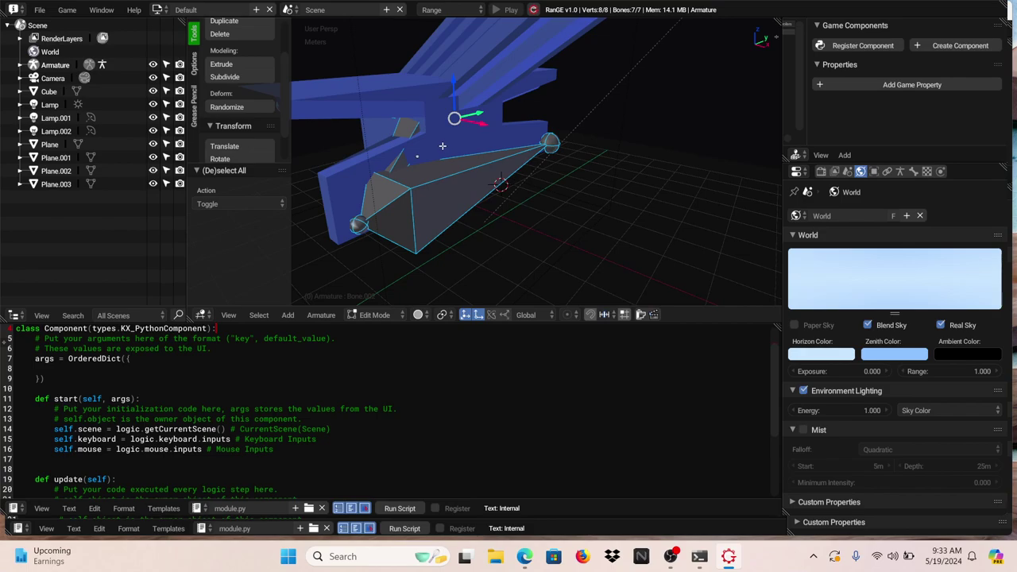
pyautogui.click(380, 315)
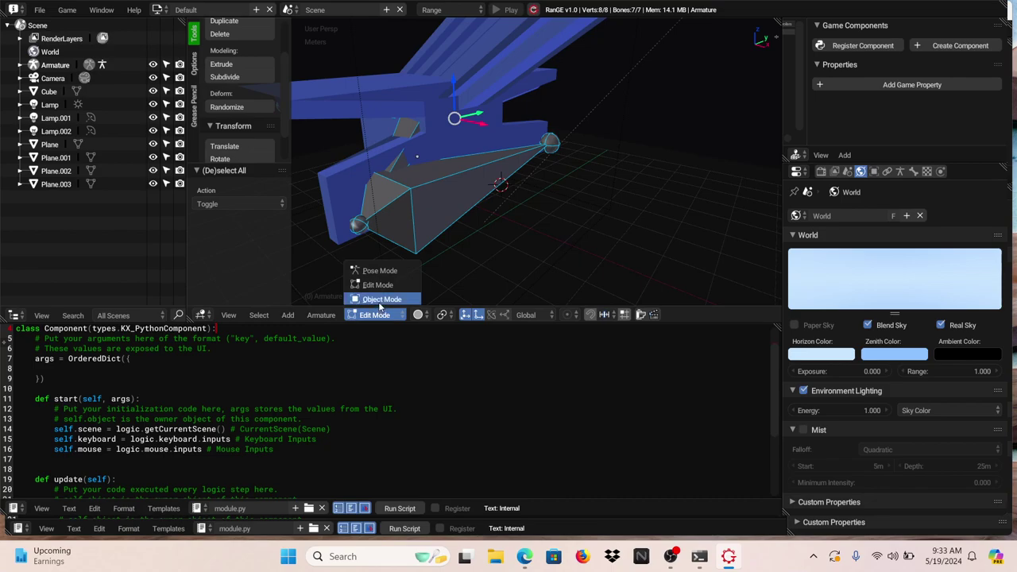
pyautogui.click(381, 299)
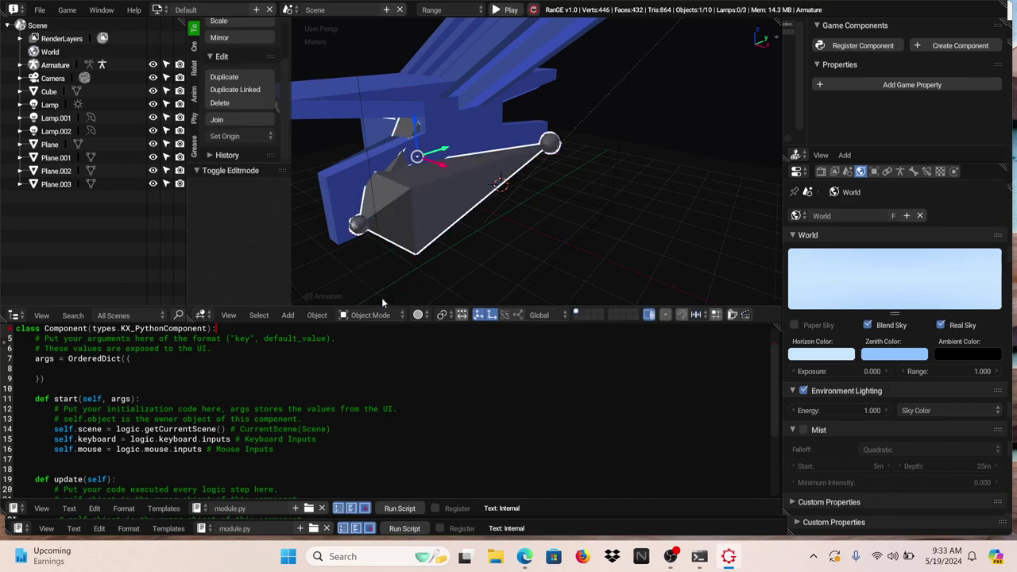
pyautogui.rightClick(445, 99)
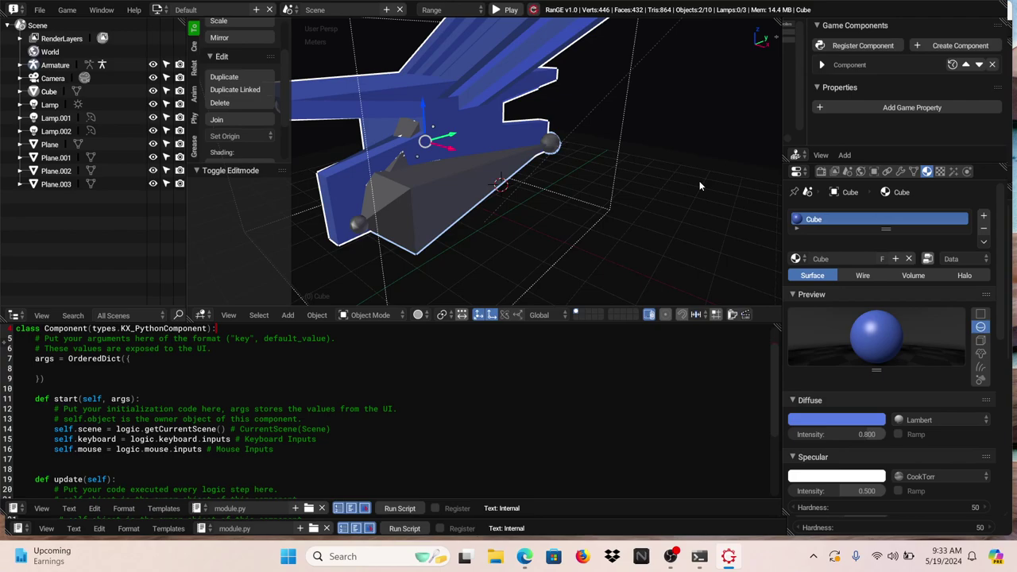
pyautogui.hotkey('ctrl', 'p')
pyautogui.hotkey('ctrl', 'p')
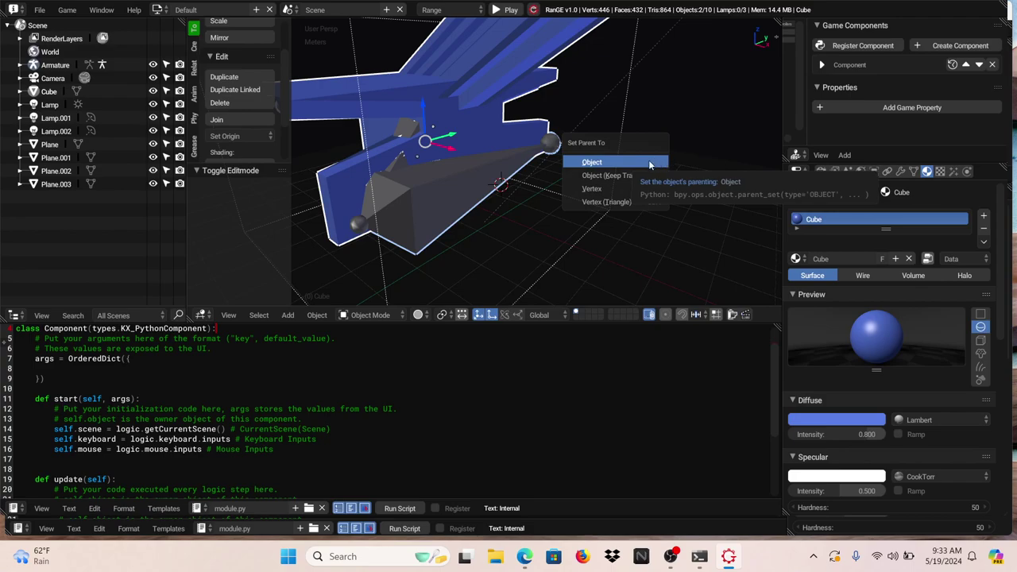
pyautogui.click(649, 161)
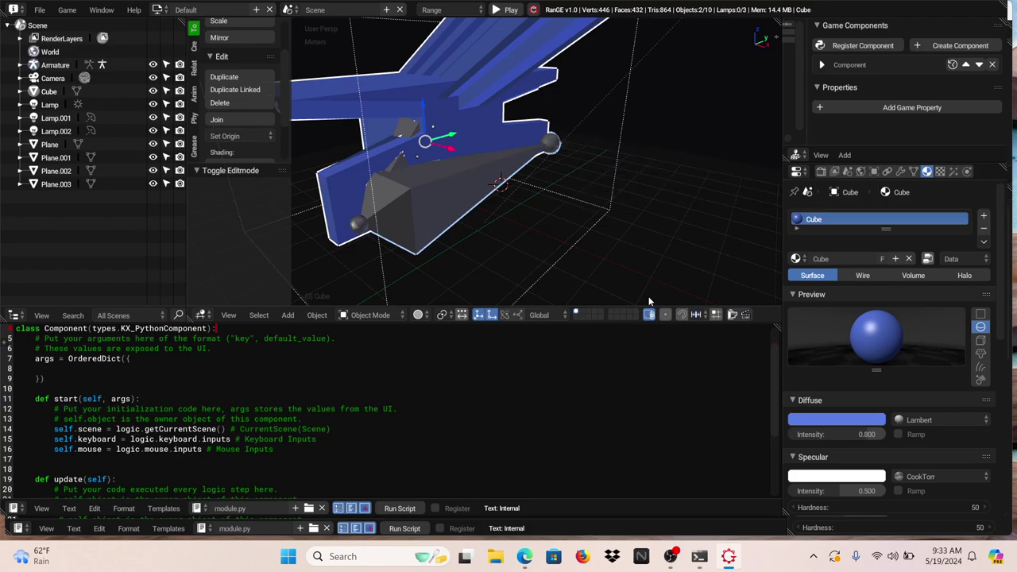
pyautogui.rightClick(684, 180)
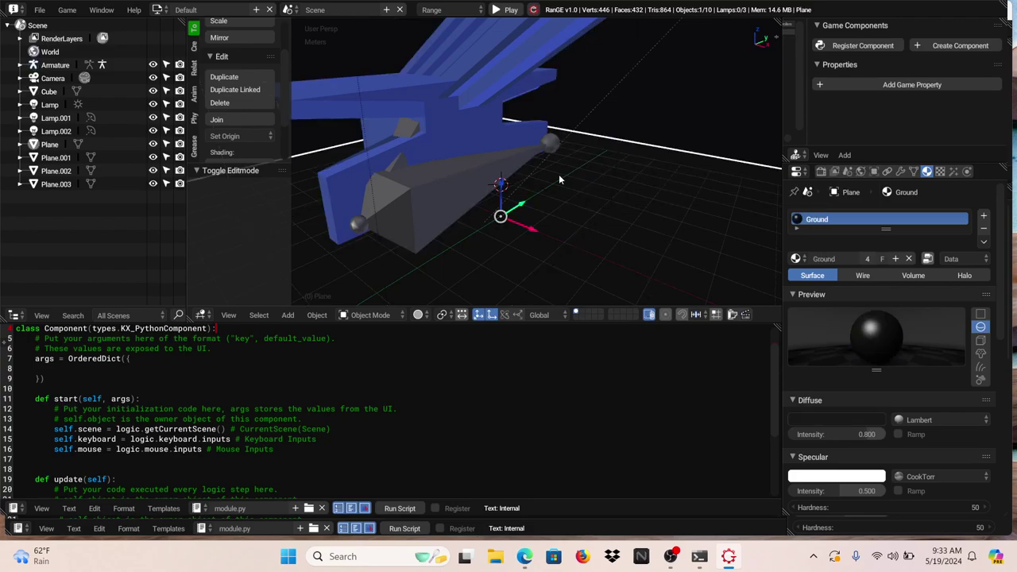
# Select the cube, add the armature as the active object, and parent the cube to it With Automatic Weights.
pyautogui.rightClick(455, 111)
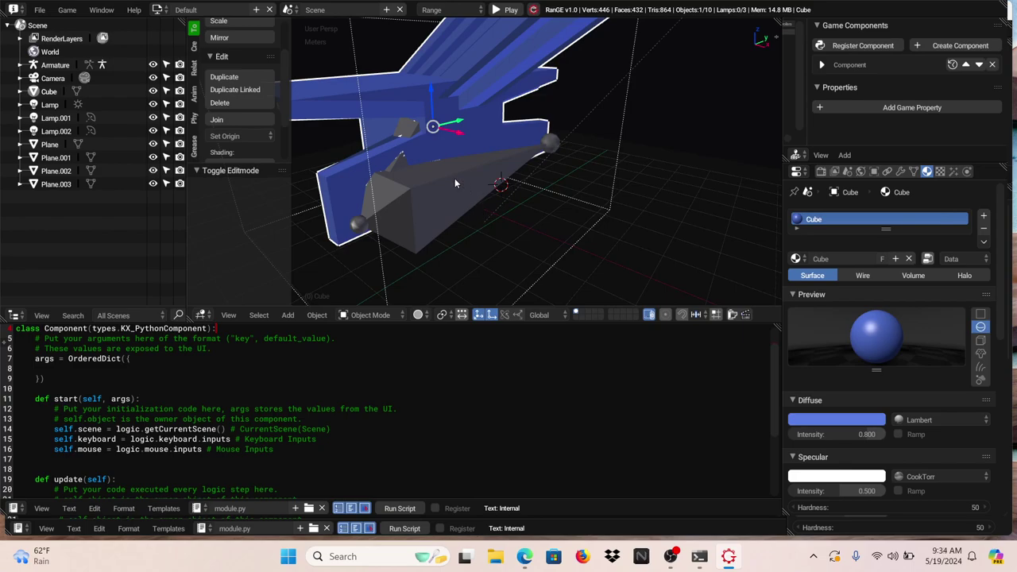
pyautogui.keyDown('ctrl'); pyautogui.click(62, 69); pyautogui.keyUp('ctrl')
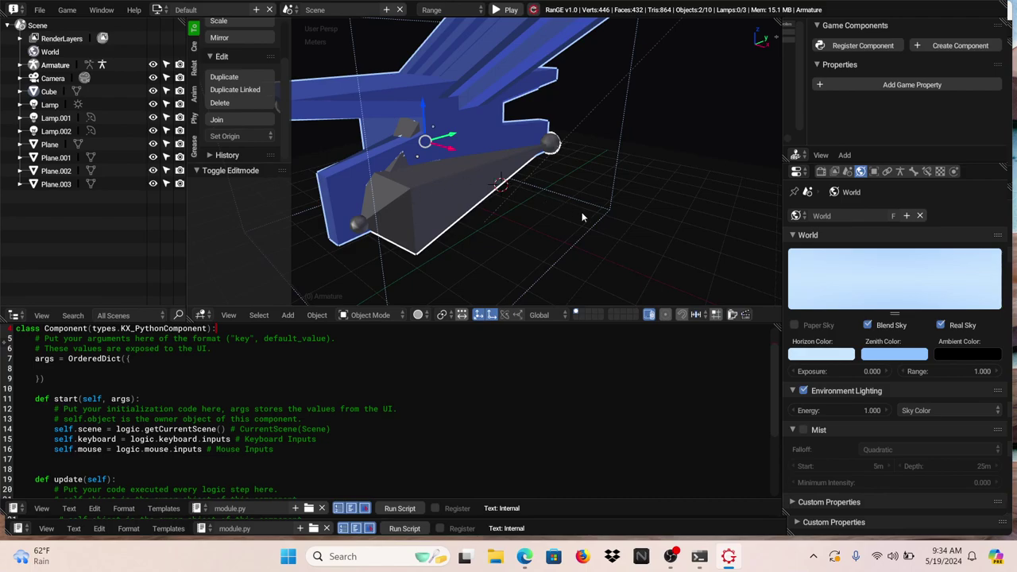
pyautogui.hotkey('ctrl', 'p')
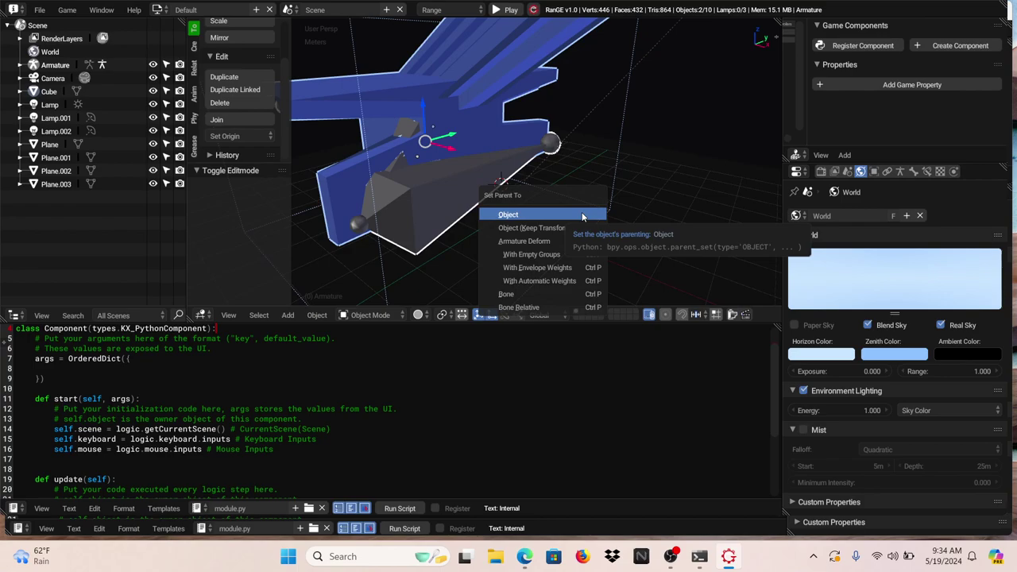
pyautogui.click(558, 285)
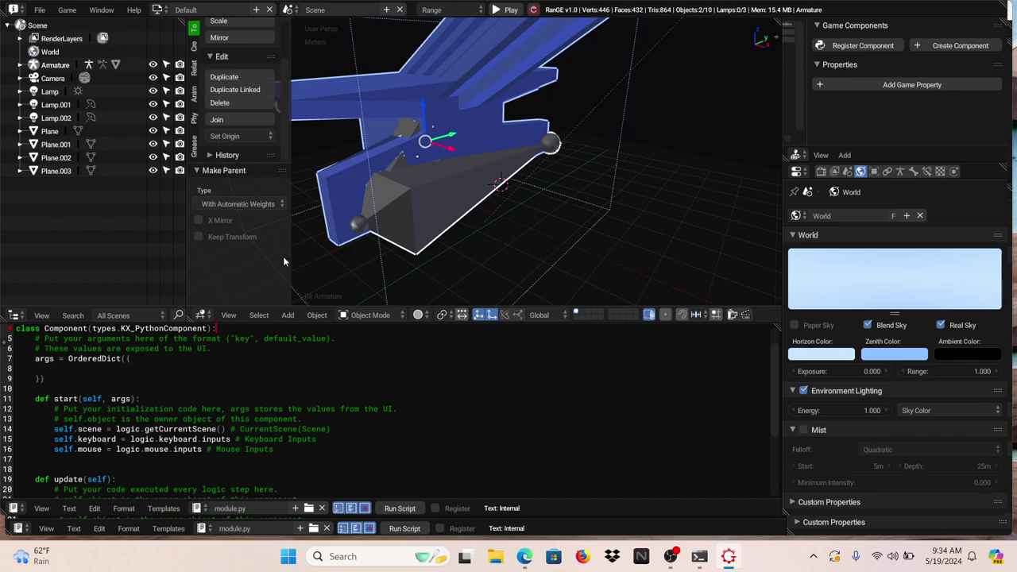
# Switch the armature to Pose Mode and try rotating all bones about the global Y and X axes, cancelling the rotation.
pyautogui.click(359, 315)
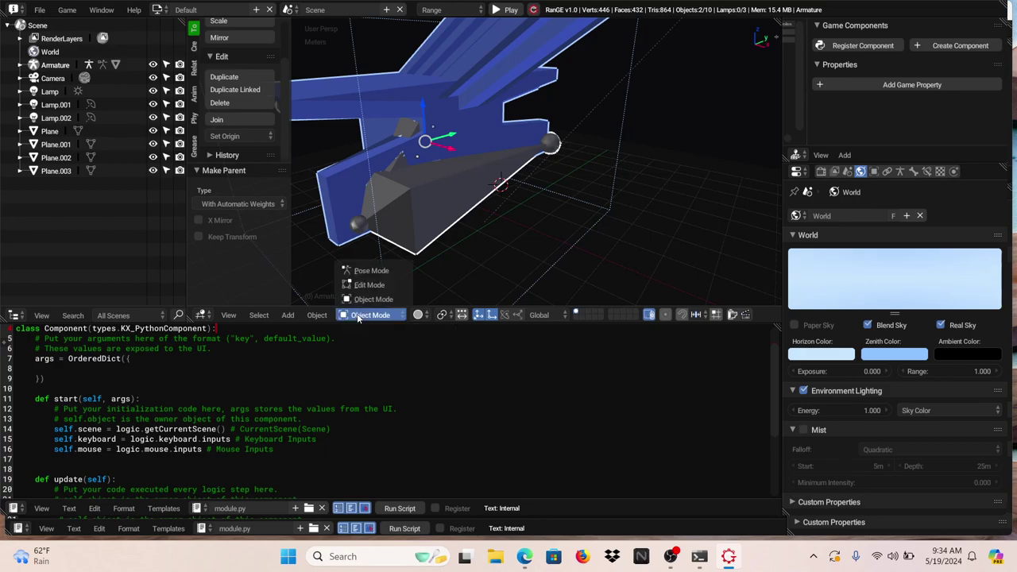
pyautogui.click(388, 271)
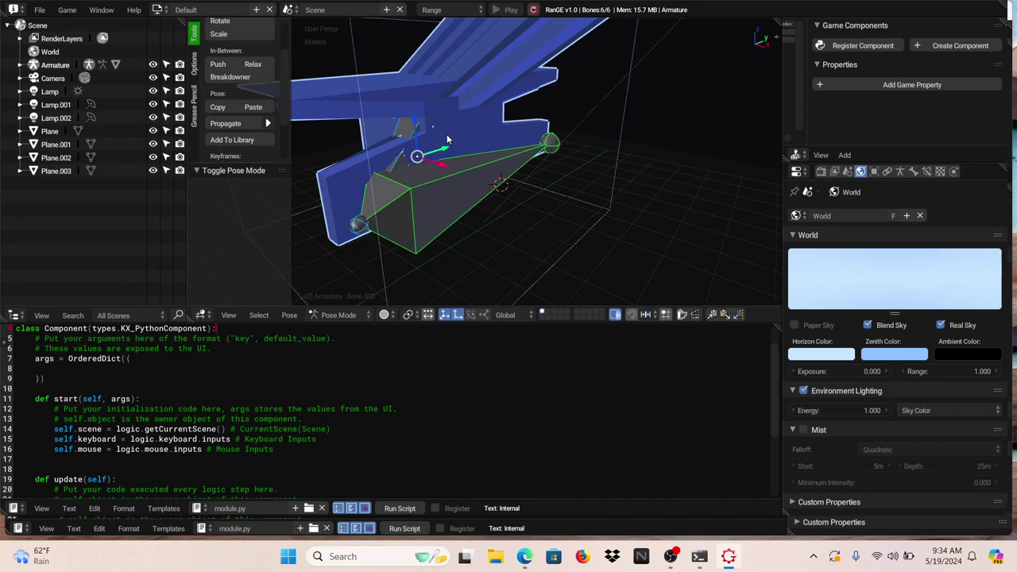
pyautogui.press('r')
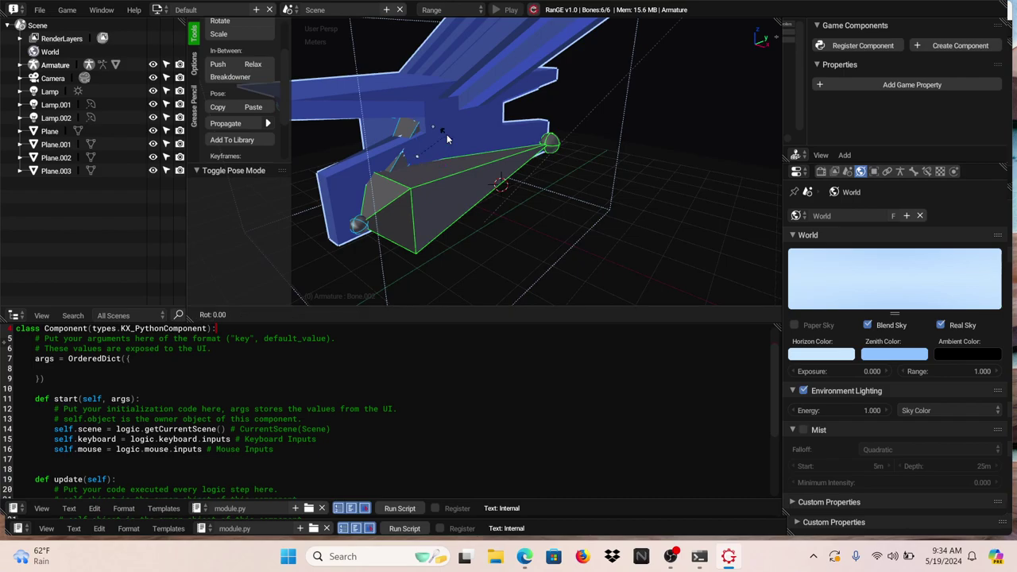
pyautogui.press('y')
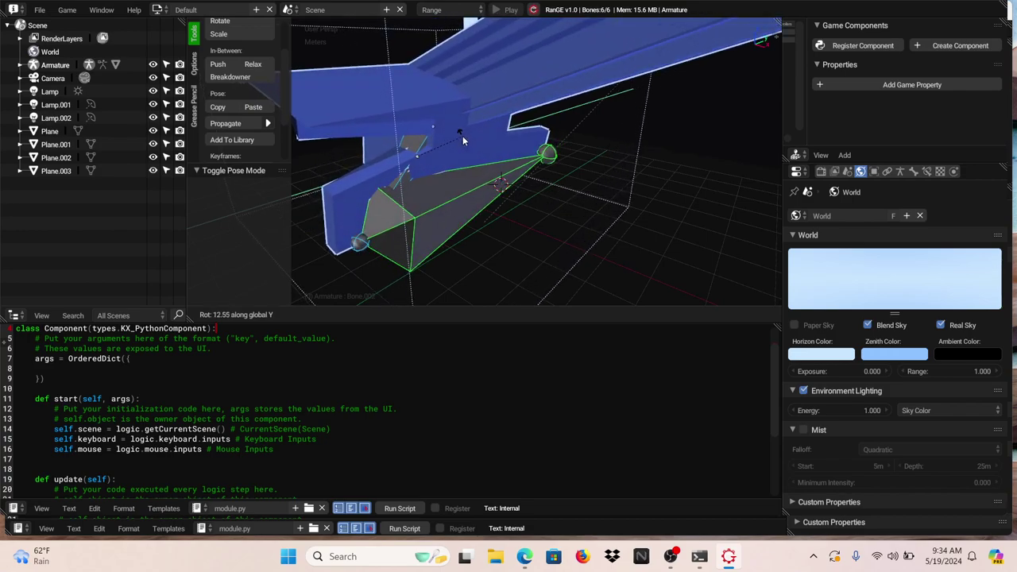
pyautogui.press('x')
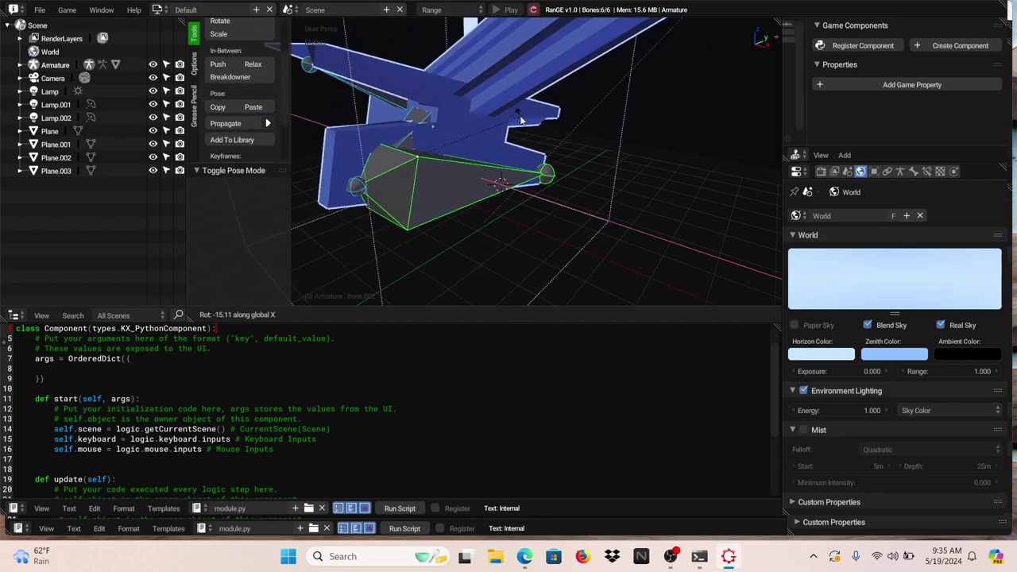
pyautogui.press('Escape')
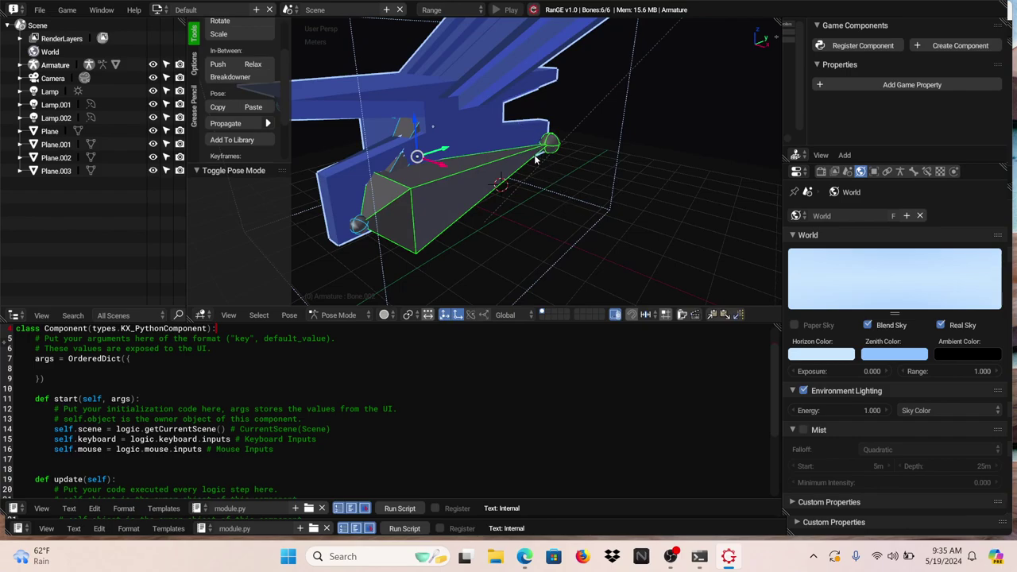
# Try rotating only the long lower bone about the global Y axis, then cancel the rotation.
pyautogui.click(445, 205)
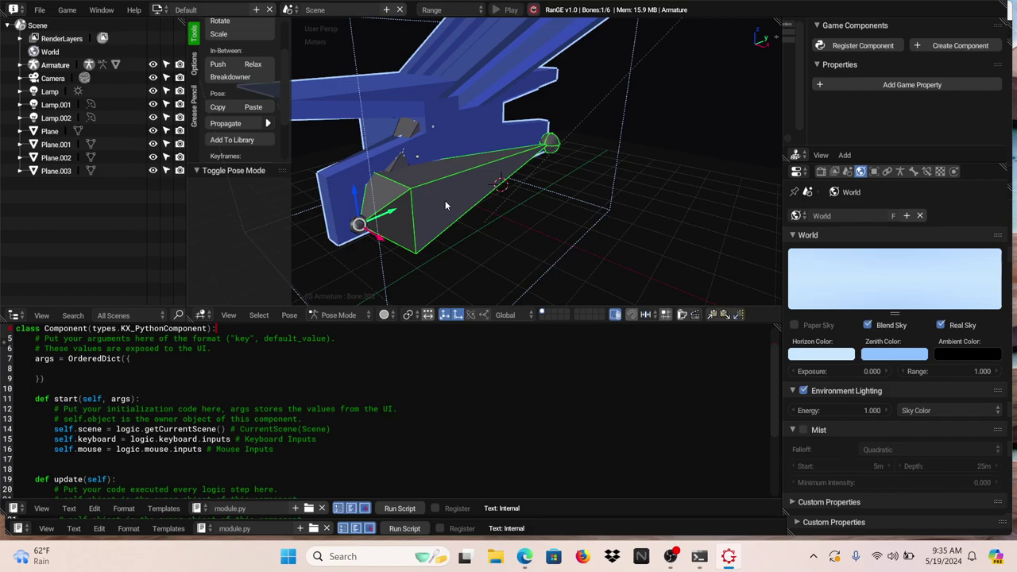
pyautogui.press('r')
pyautogui.press('y')
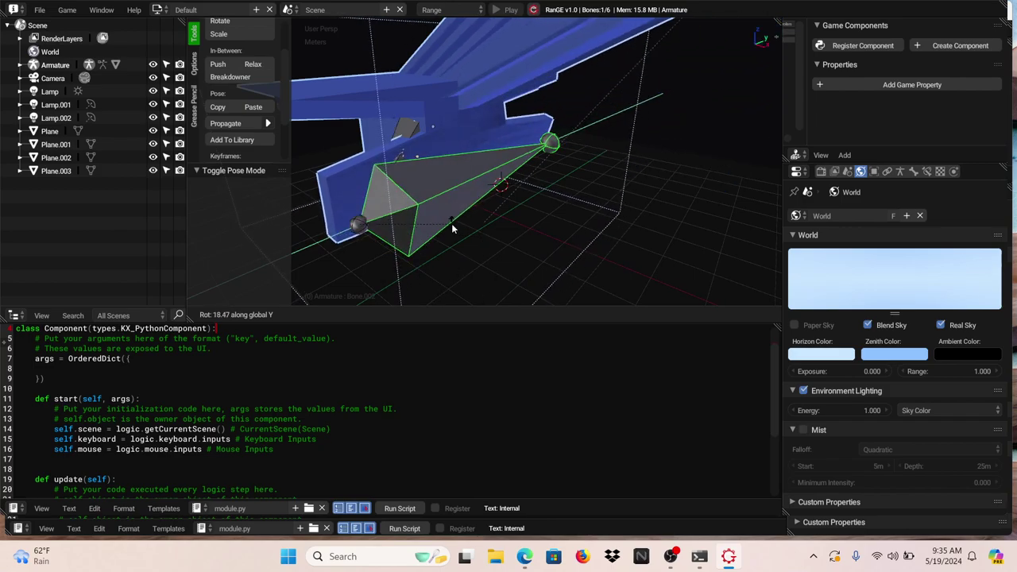
pyautogui.press('Escape')
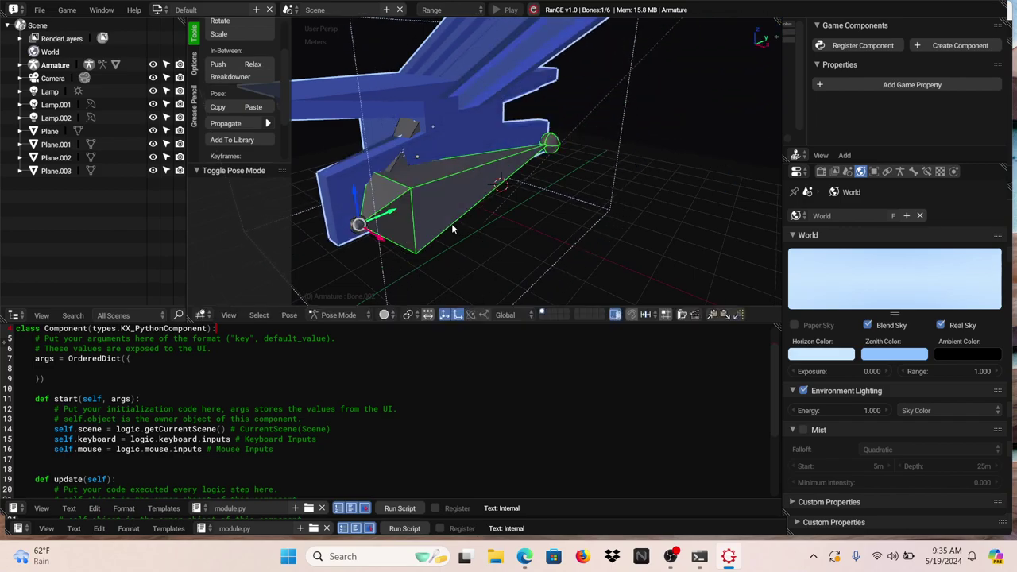
# Try rotating the small bone inside the blue mesh about the global Y axis, then cancel the rotation.
pyautogui.rightClick(412, 134)
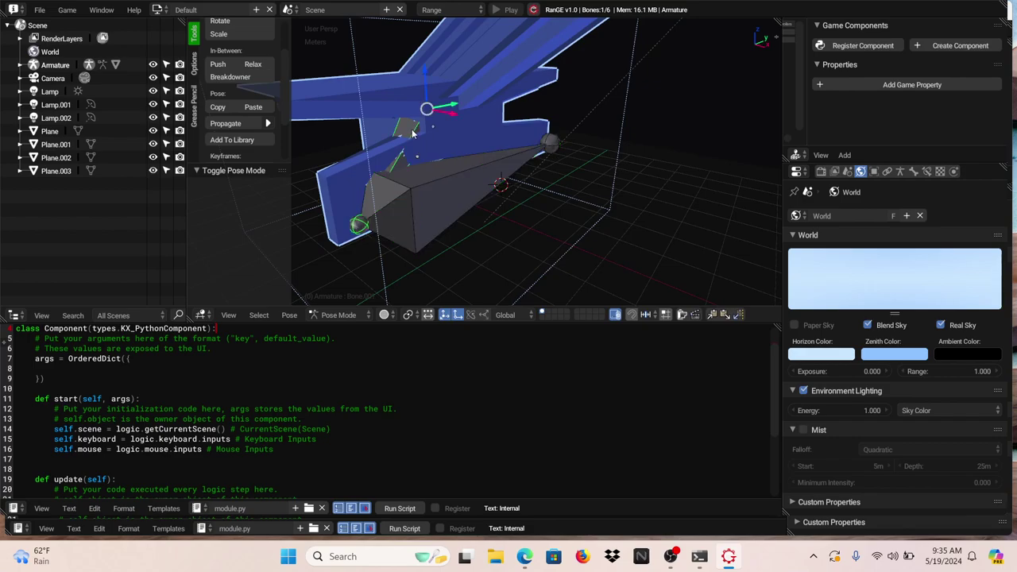
pyautogui.press('r')
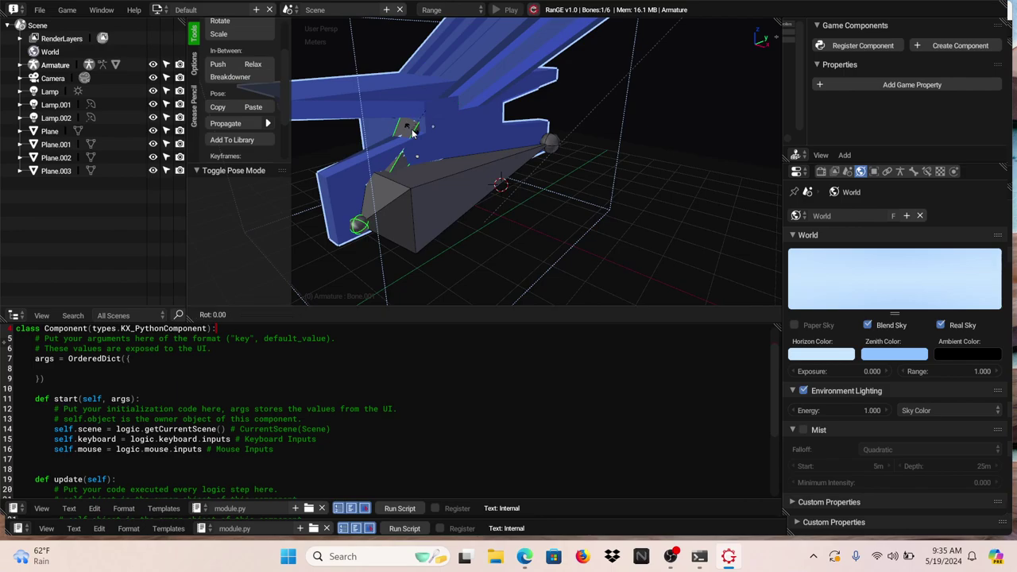
pyautogui.moveTo(447, 194)
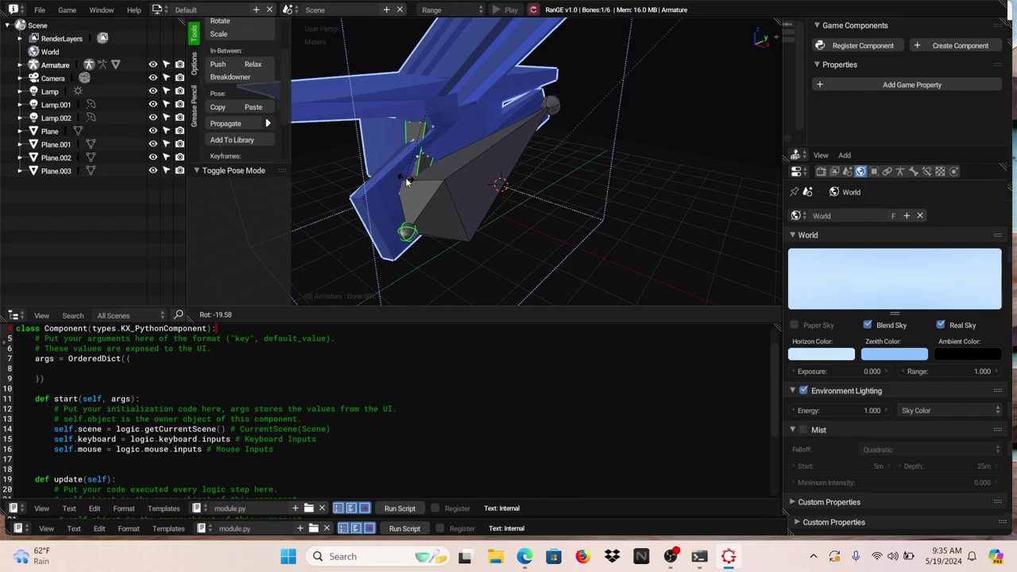
pyautogui.press('y')
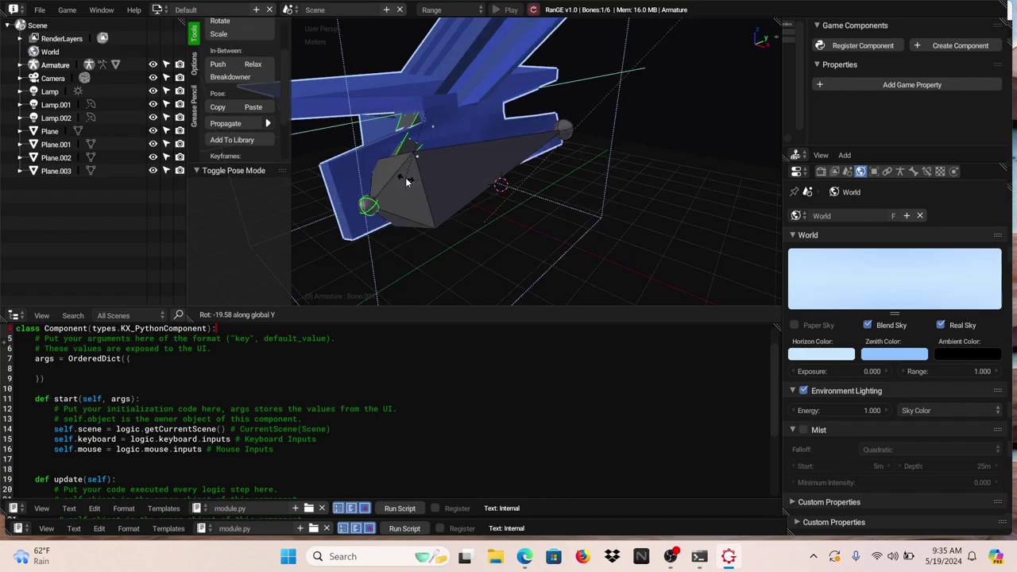
pyautogui.moveTo(480, 244)
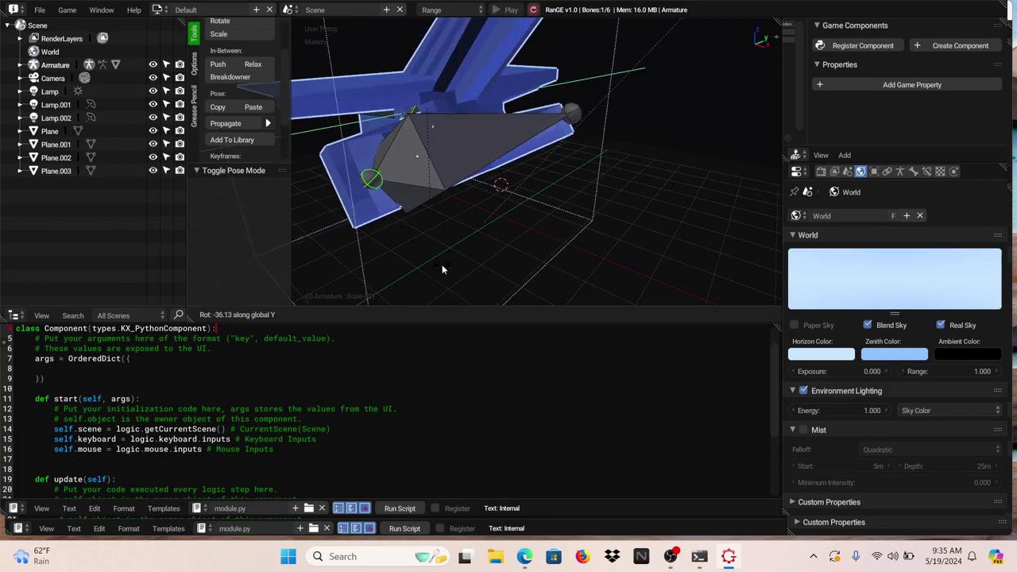
pyautogui.press('Escape')
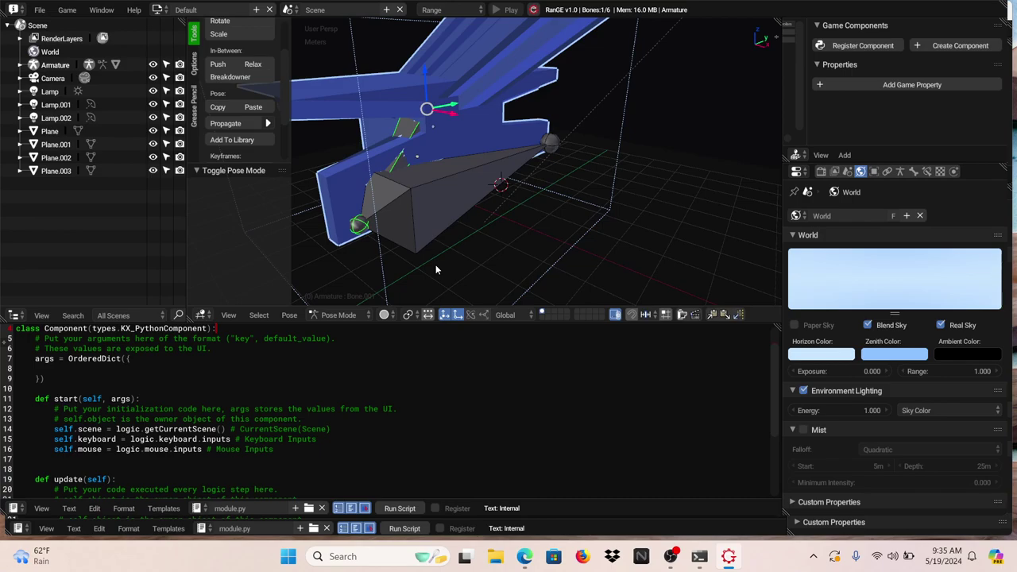
# Return to Object Mode and delete the selected armature together with the blue mesh.
pyautogui.hotkey('alt', 'a')
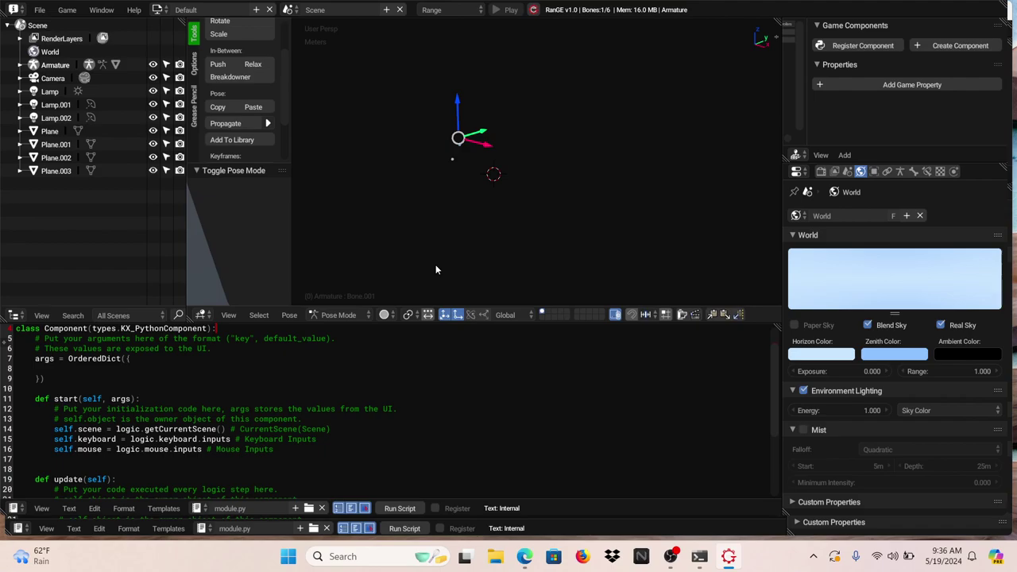
pyautogui.press('Escape')
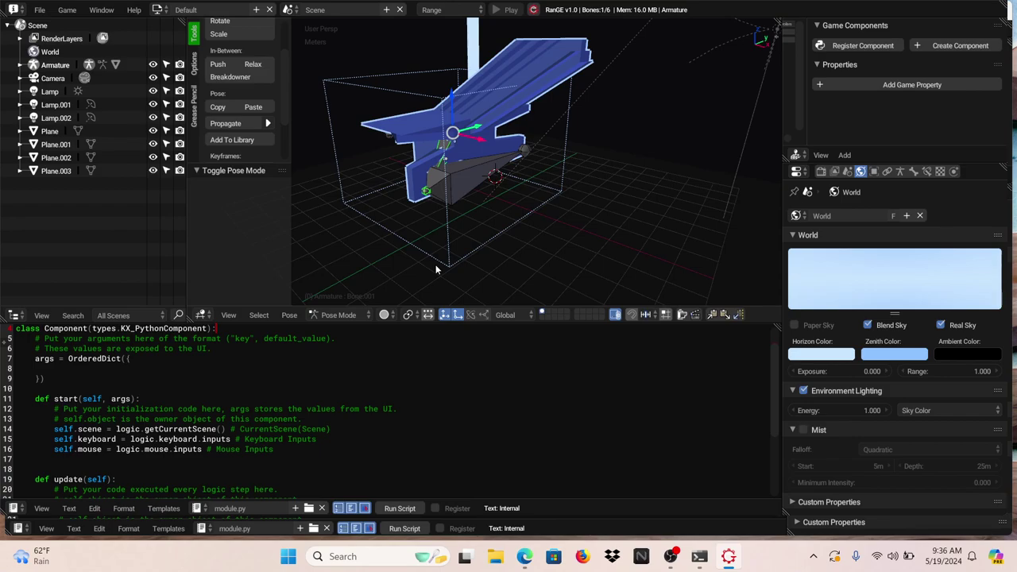
pyautogui.click(323, 318)
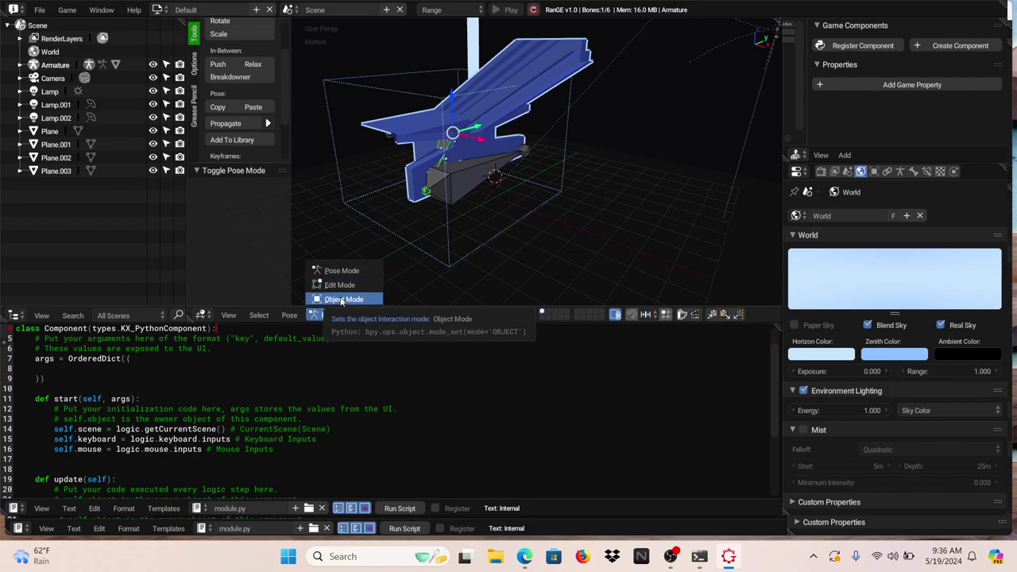
pyautogui.click(342, 298)
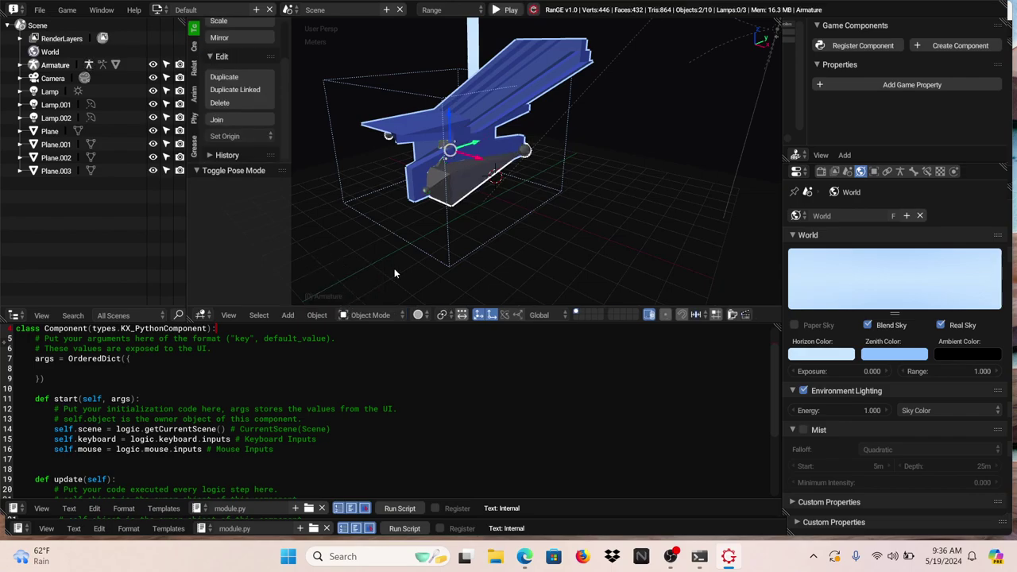
pyautogui.press('x')
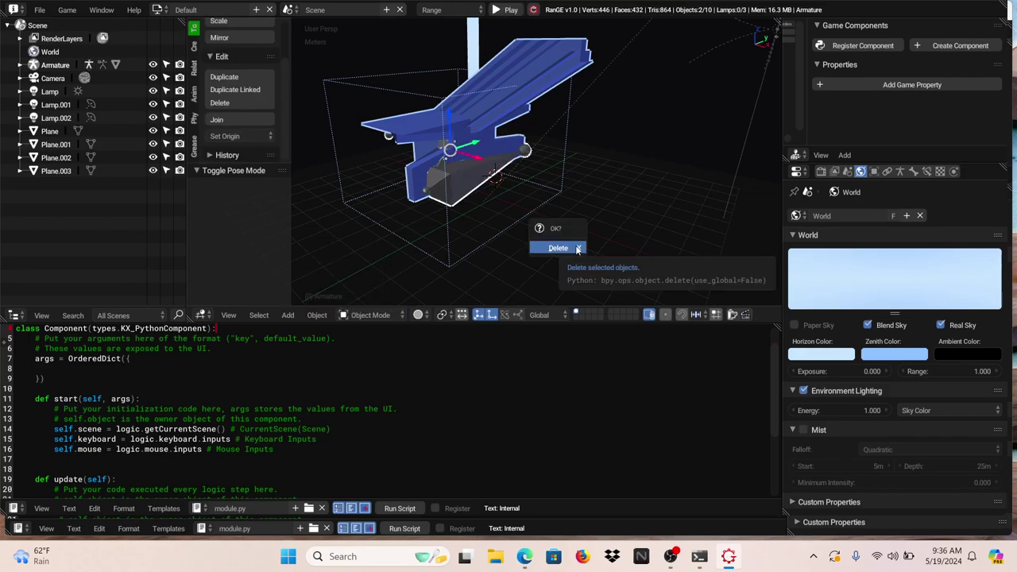
pyautogui.click(559, 248)
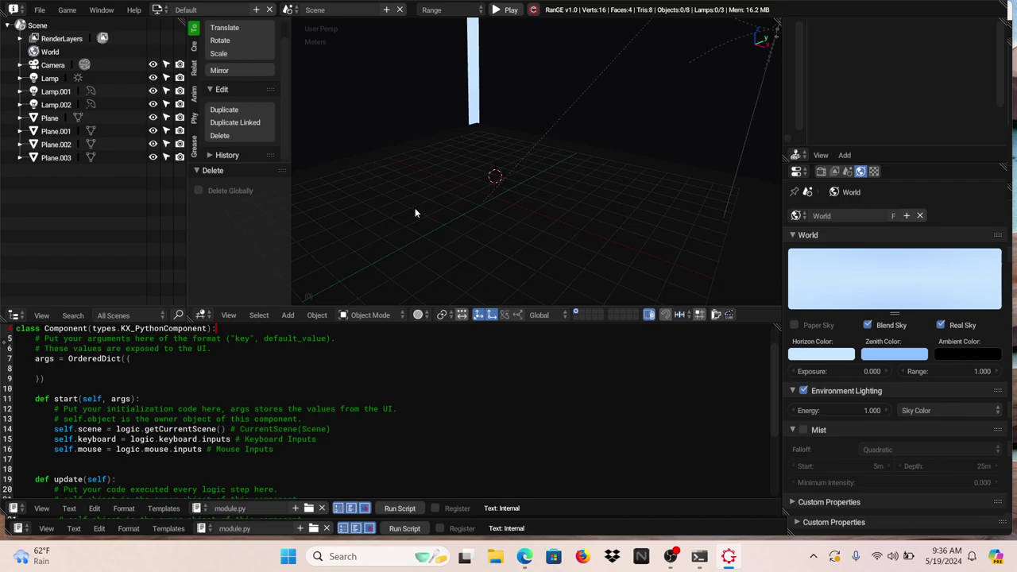
# Add a UV sphere mesh at the 3D cursor.
pyautogui.hotkey('shift', 'a')
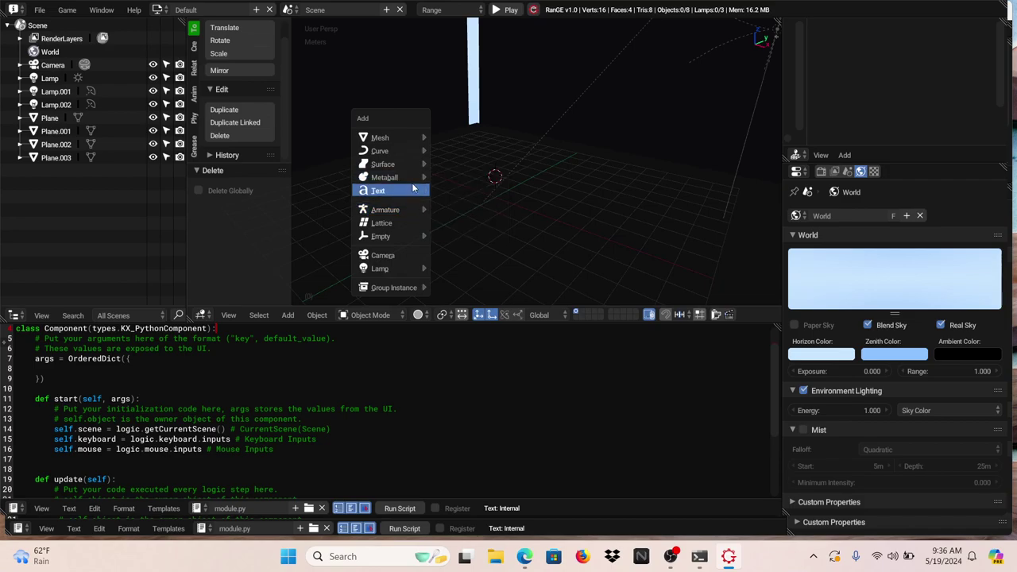
pyautogui.moveTo(420, 141)
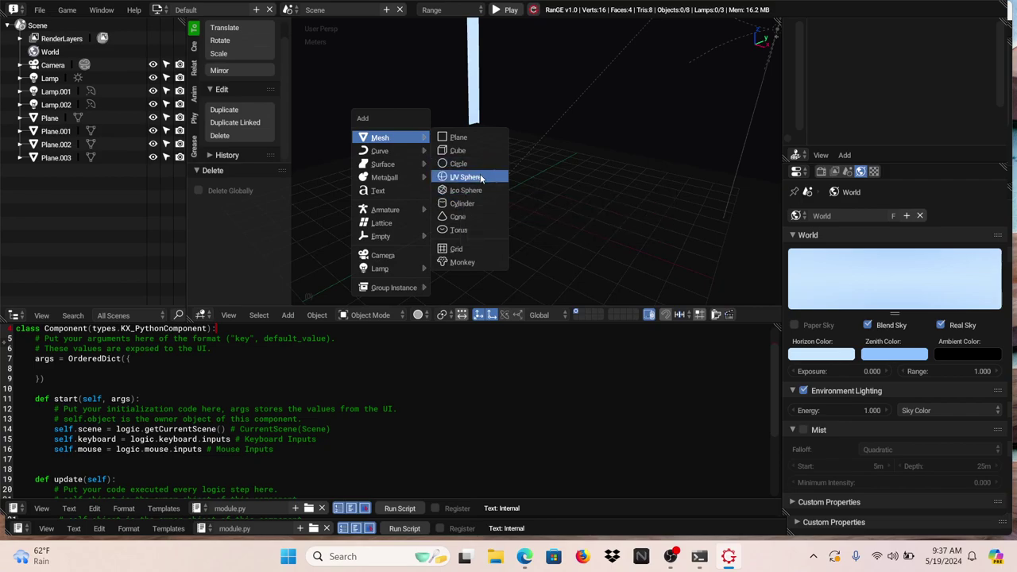
pyautogui.click(480, 177)
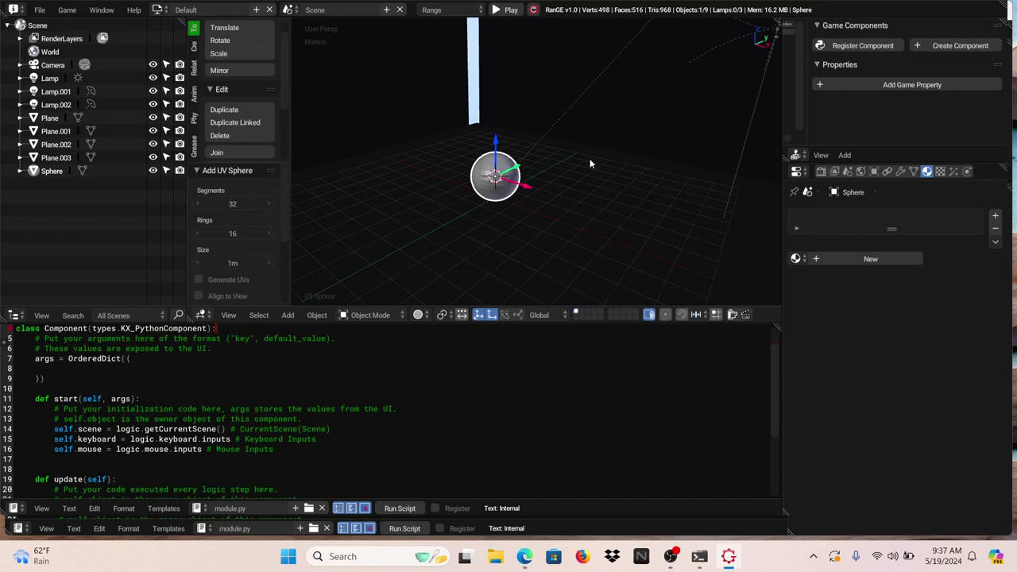
# Switch the sphere to Edit Mode and try extruding the whole mesh, then cancel the movement.
pyautogui.click(372, 315)
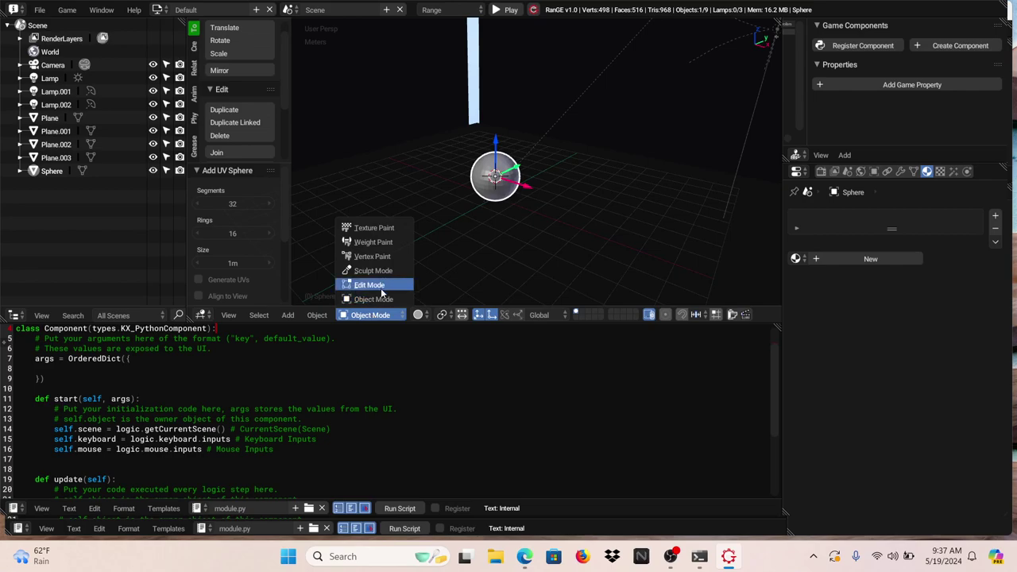
pyautogui.click(380, 287)
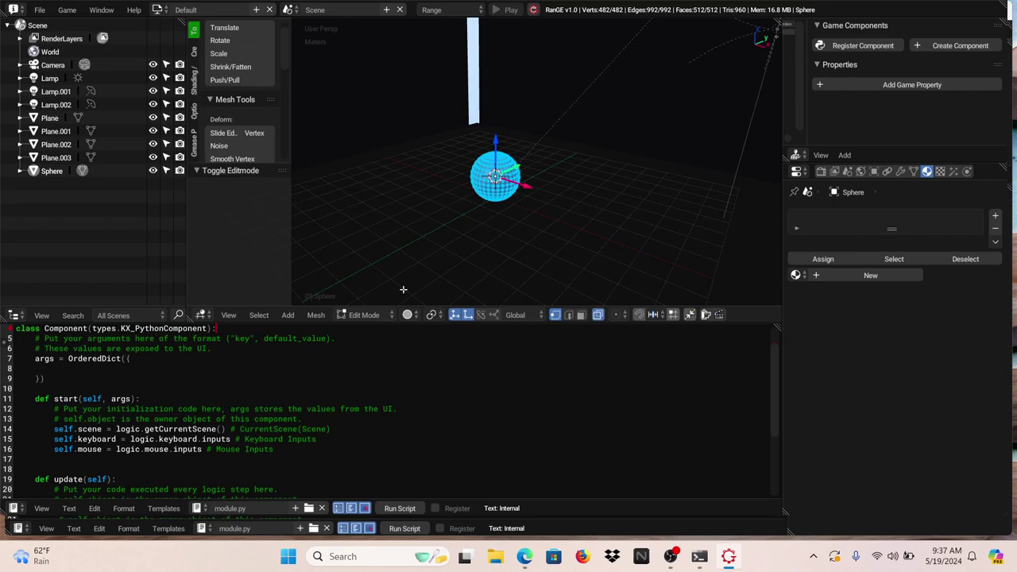
pyautogui.press('e')
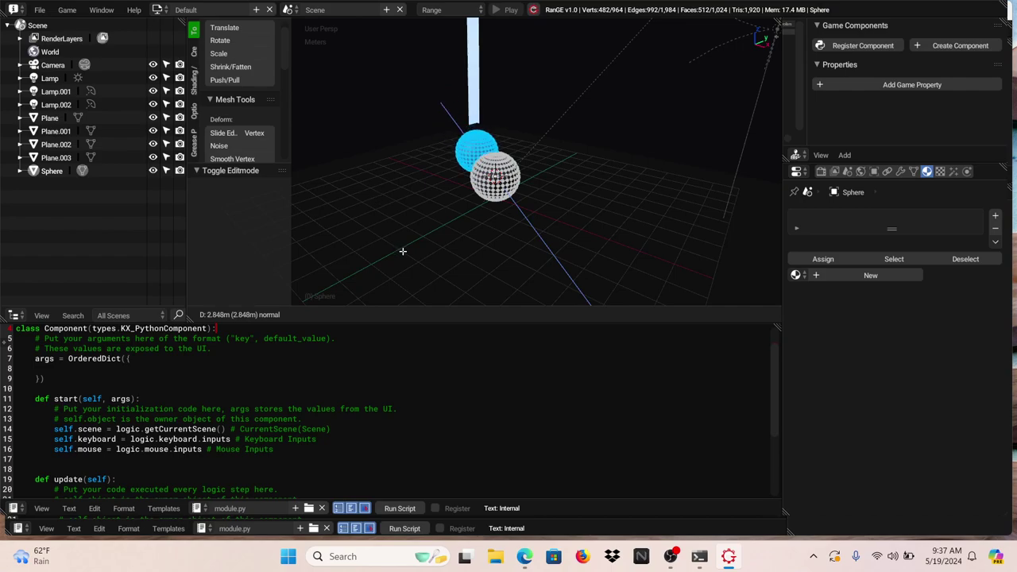
pyautogui.press('Escape')
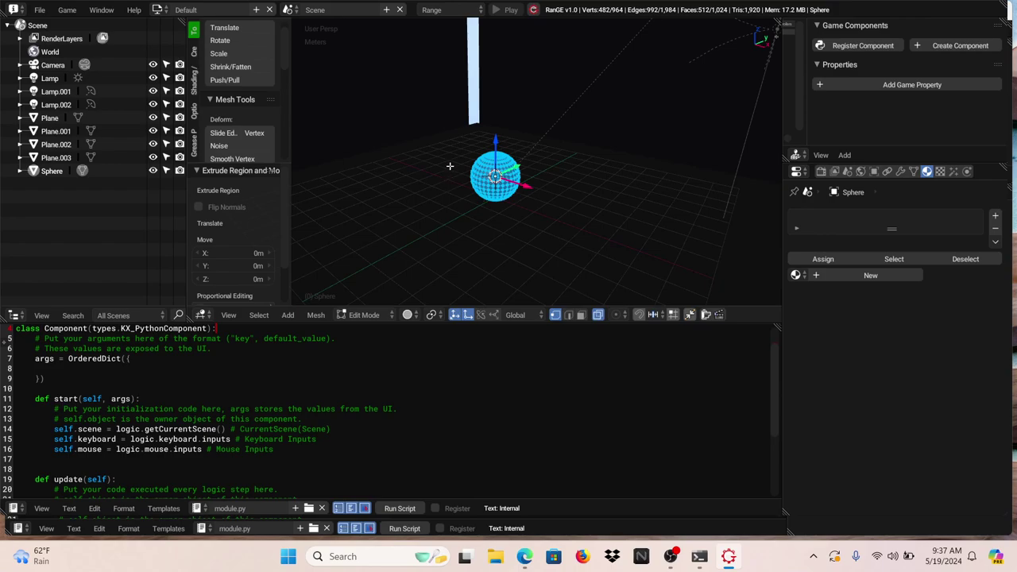
# Select only the sphere's upper cap of vertices and try extruding it along the global Y axis.
pyautogui.hotkey('alt', 'a')
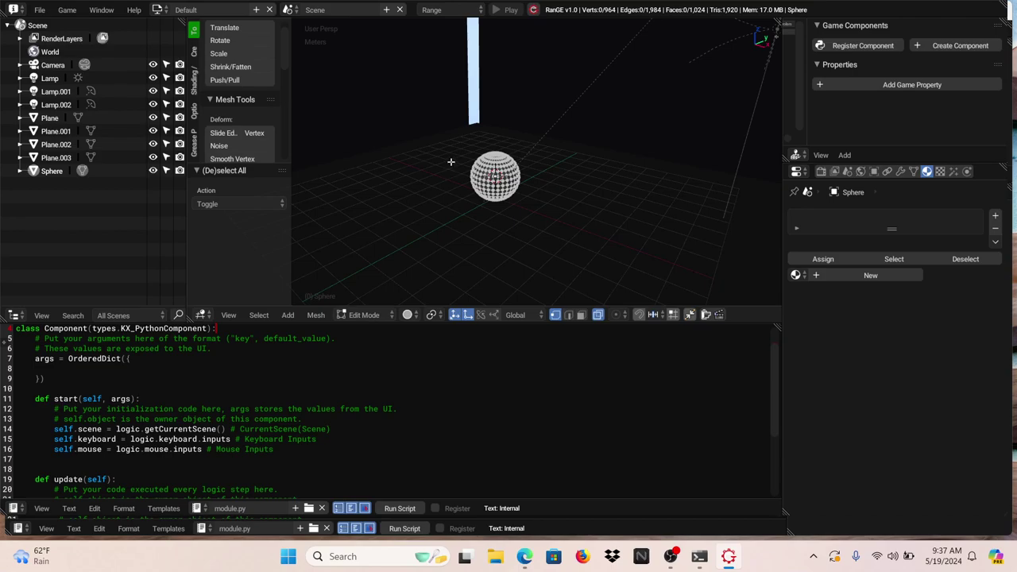
pyautogui.moveTo(450, 162)
pyautogui.keyDown('ctrl'); pyautogui.mouseDown()
pyautogui.moveTo(538, 165)
pyautogui.moveTo(550, 148)
pyautogui.moveTo(532, 62)
pyautogui.moveTo(483, 79)
pyautogui.mouseUp(); pyautogui.keyUp('ctrl')
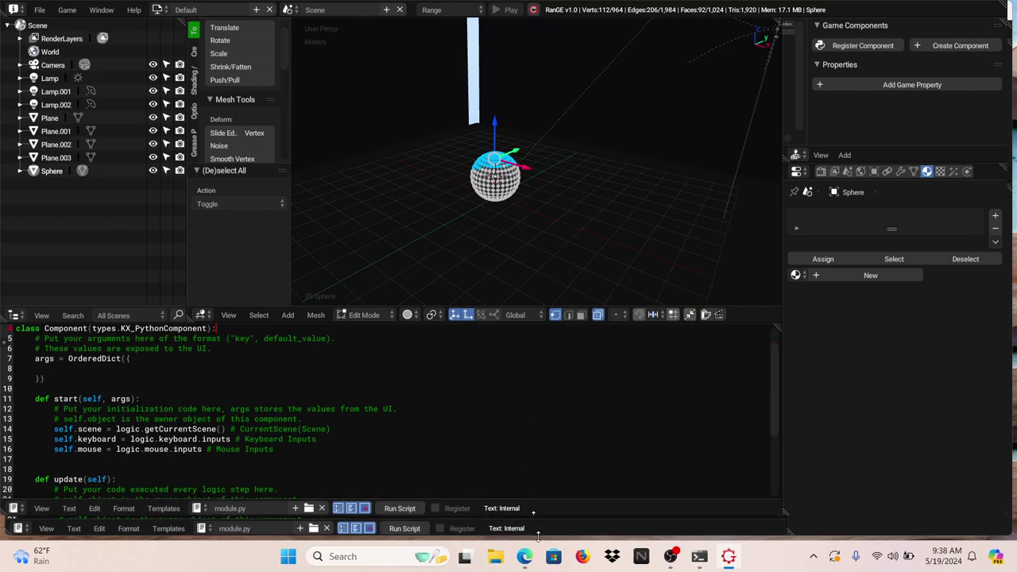
pyautogui.moveTo(518, 568)
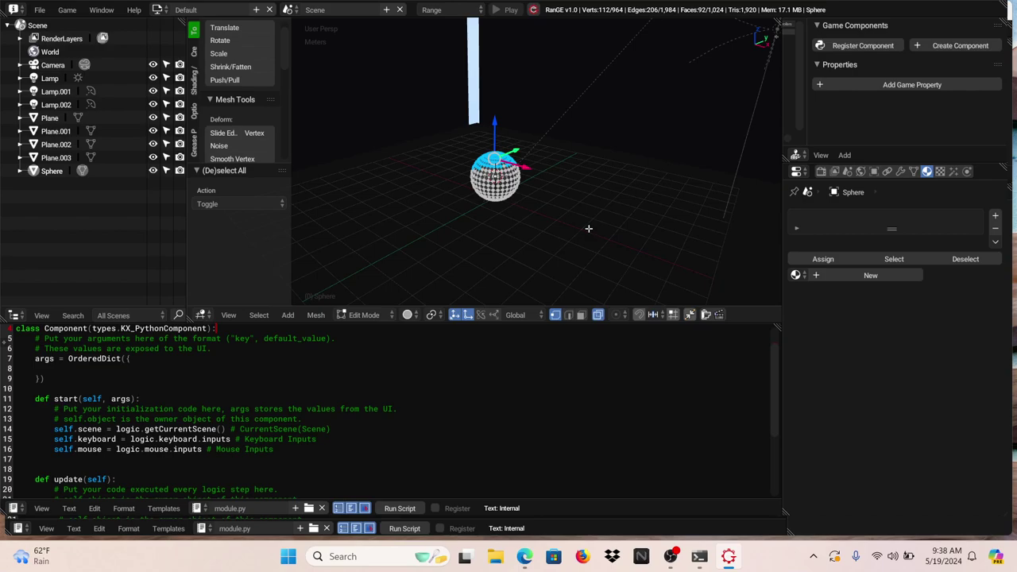
pyautogui.press('e')
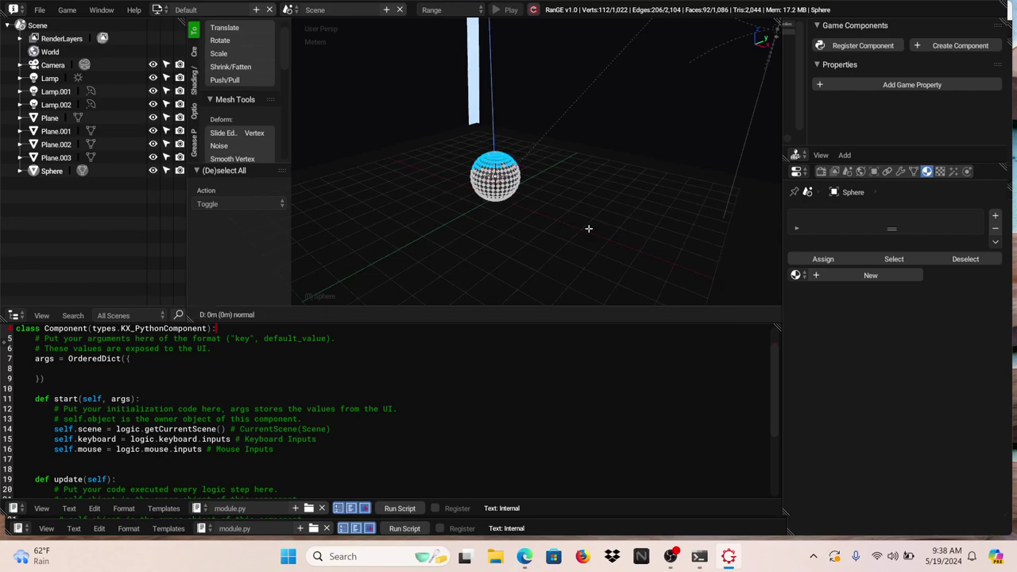
pyautogui.press('y')
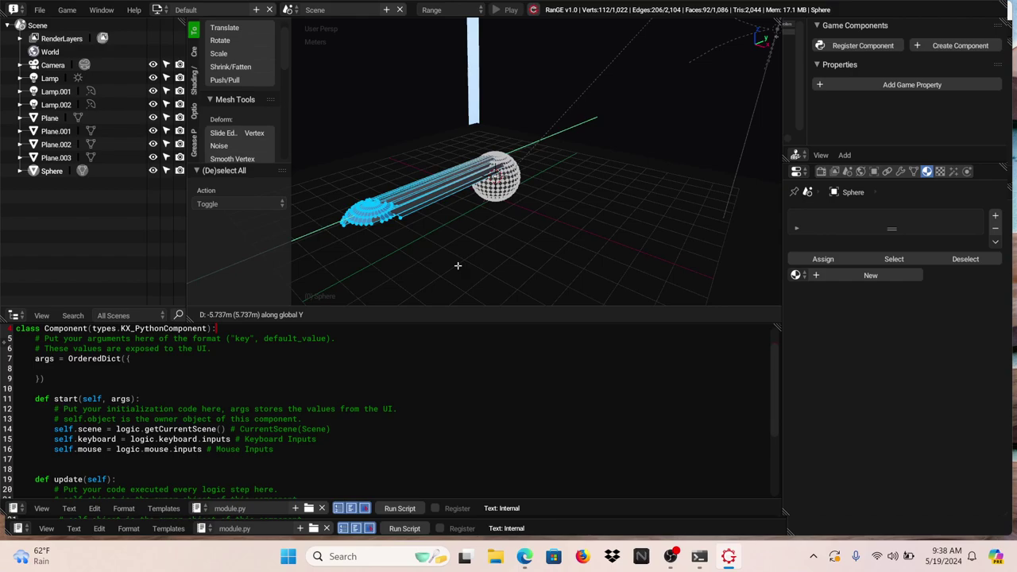
pyautogui.press('Escape')
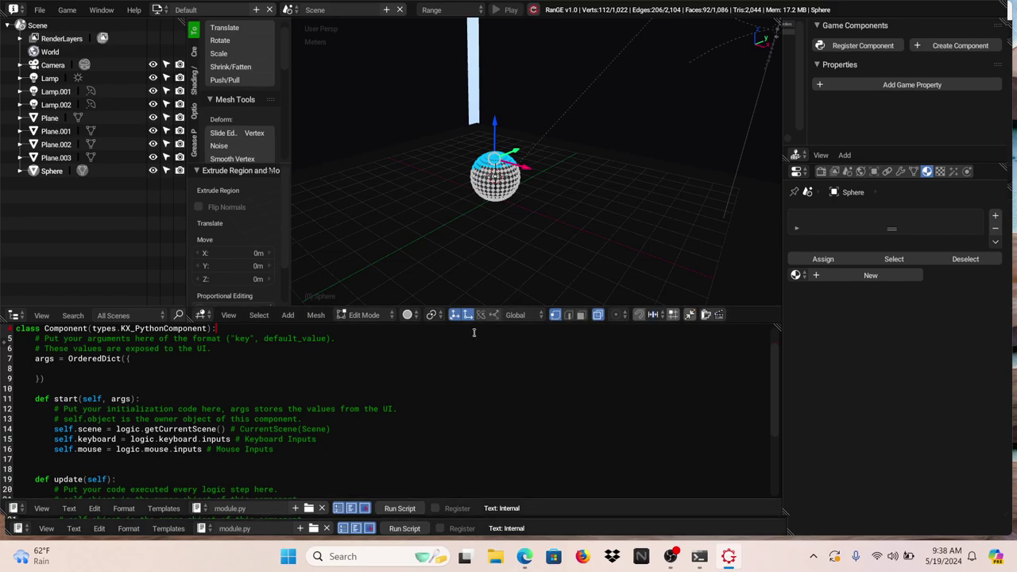
# Return to Object Mode and delete the sphere.
pyautogui.click(360, 316)
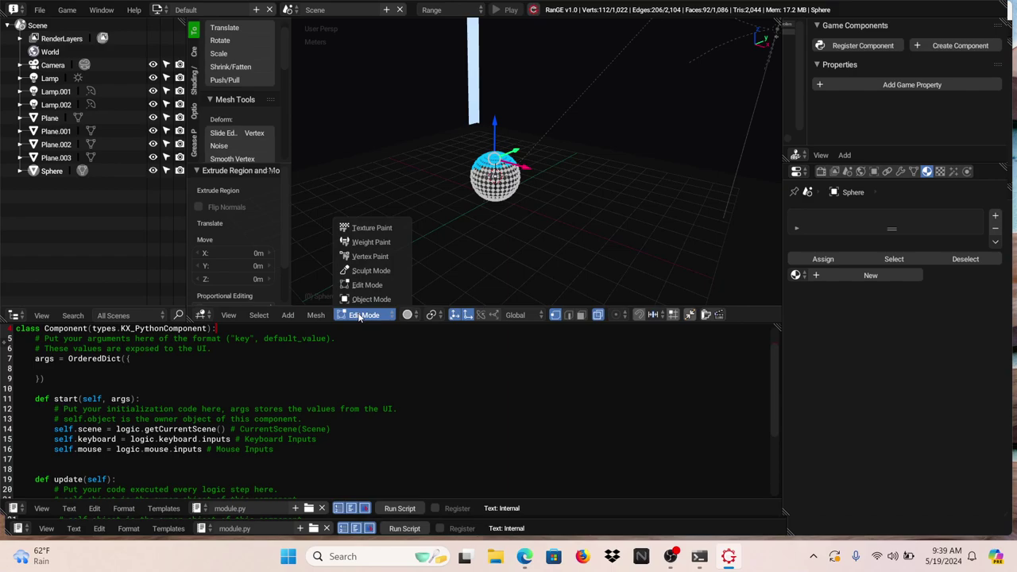
pyautogui.click(371, 297)
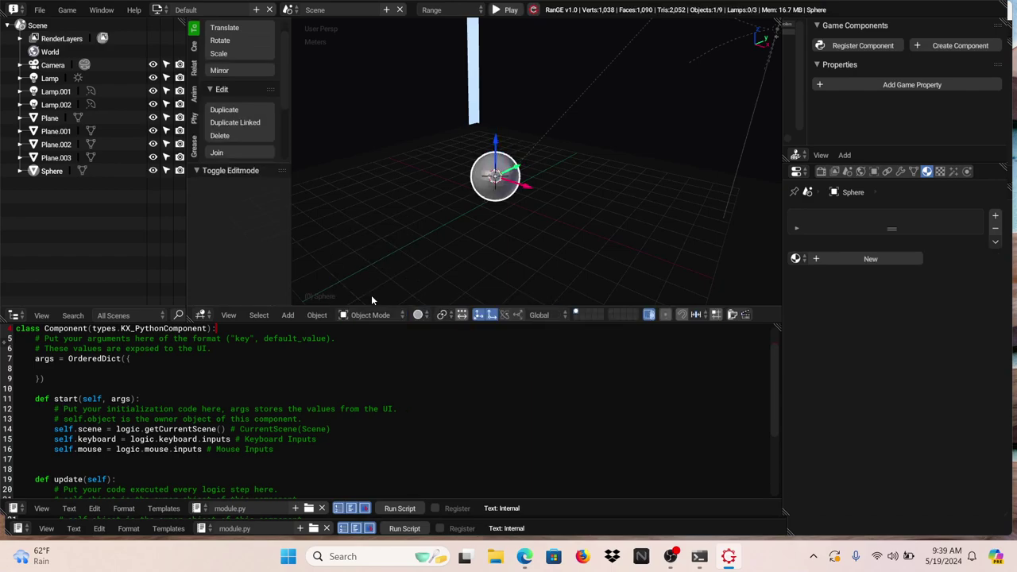
pyautogui.press('x')
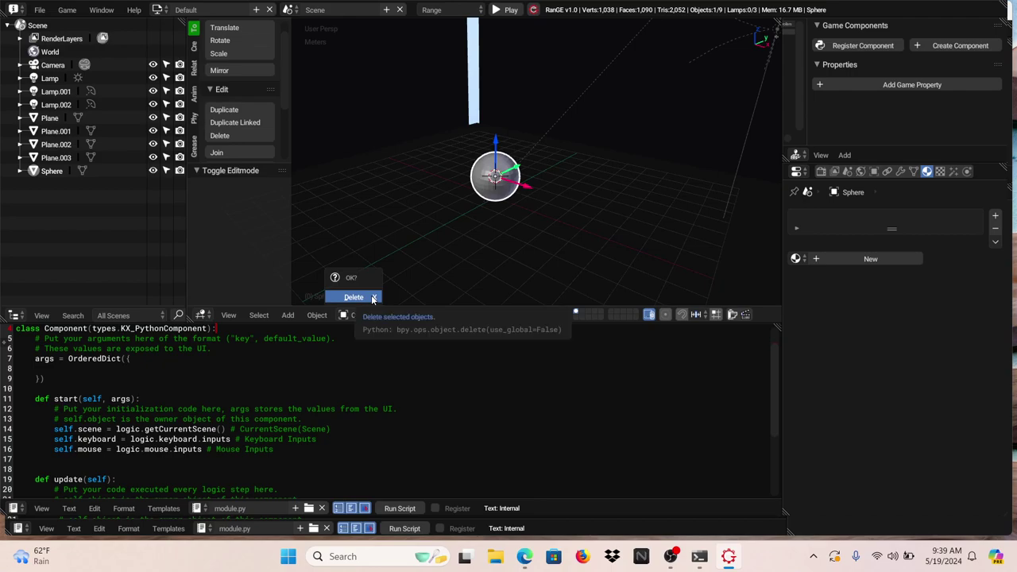
pyautogui.click(354, 297)
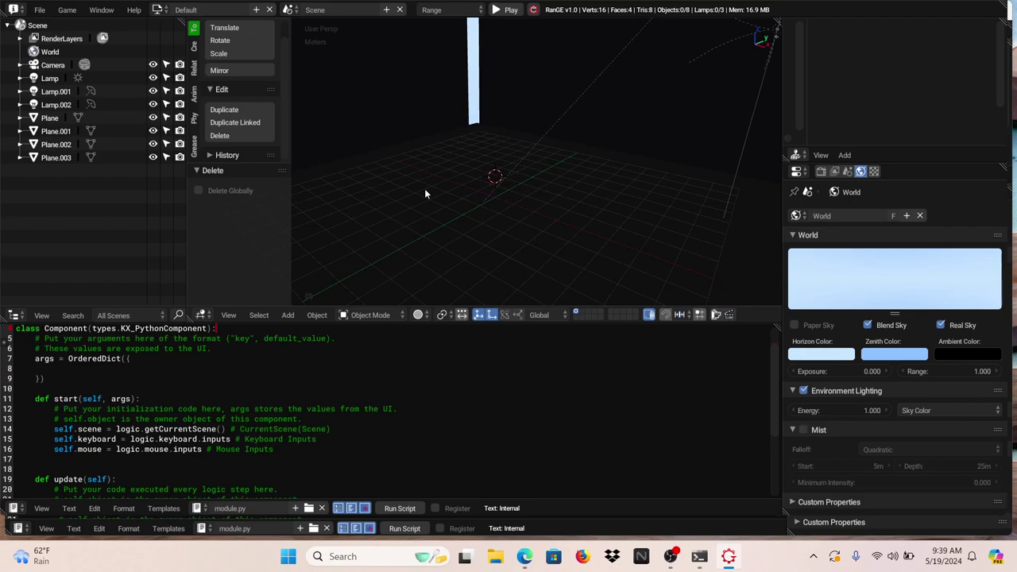
# Add a cube at the 3D cursor and raise it 1.5 m along the Z axis.
pyautogui.hotkey('shift', 'a')
pyautogui.moveTo(426, 192)
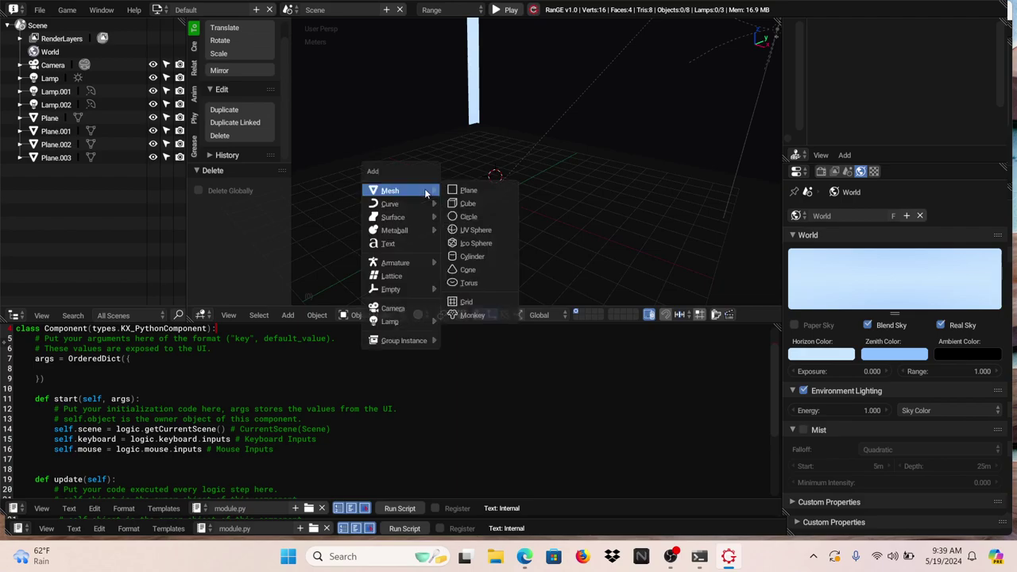
pyautogui.click(473, 205)
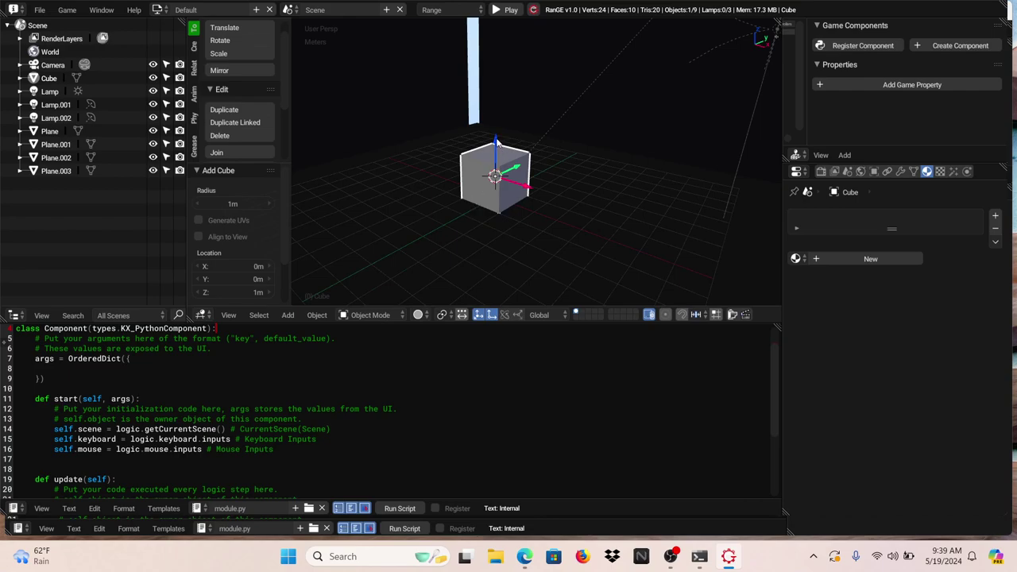
pyautogui.moveTo(496, 140); pyautogui.dragTo(489, 109)
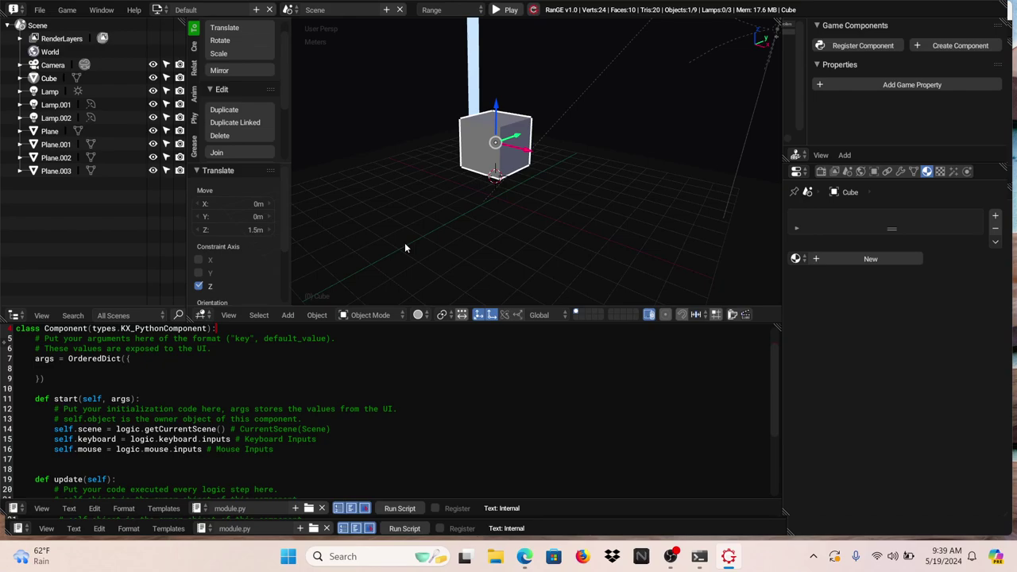
# In Edit Mode with face selection, extrude the cube's negative-Y side face outward by about 5.92 m.
pyautogui.press('Tab')
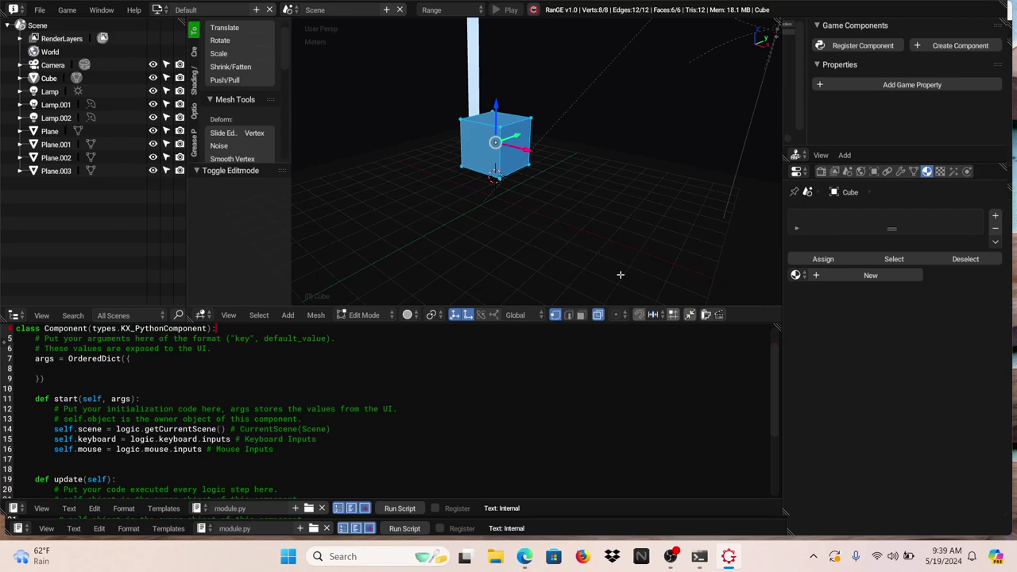
pyautogui.click(581, 316)
pyautogui.click(478, 158)
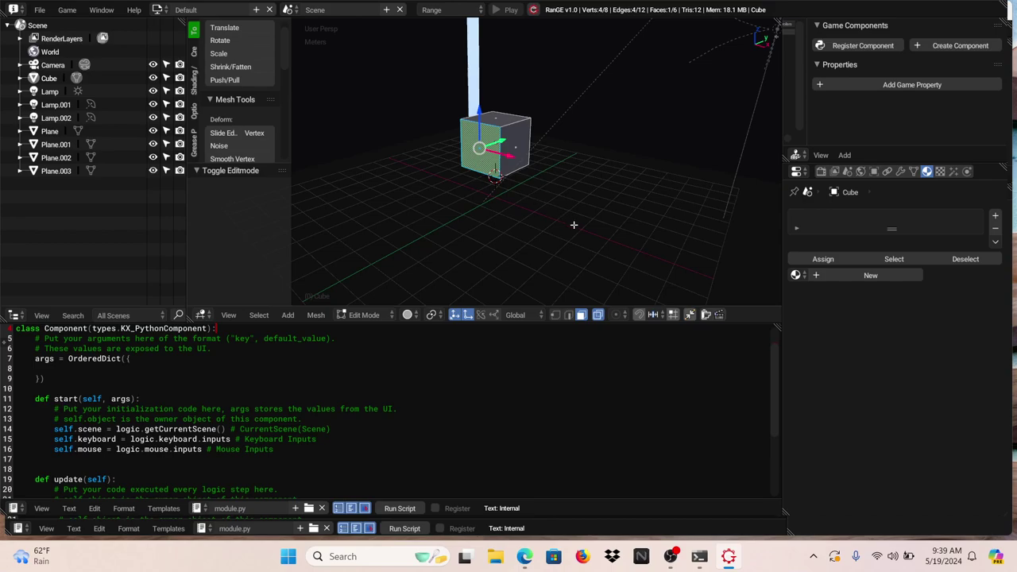
pyautogui.press('e')
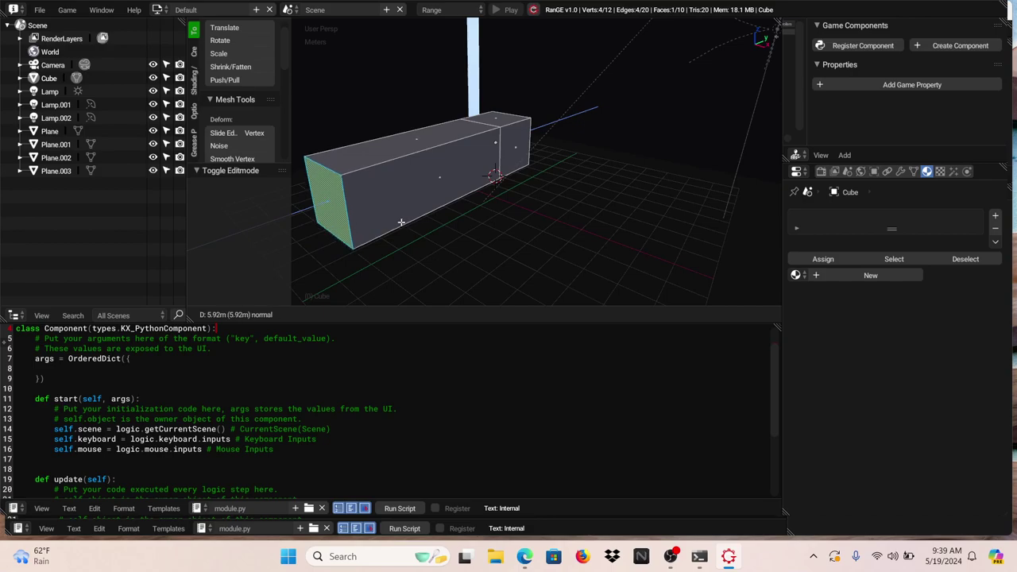
pyautogui.click(401, 223)
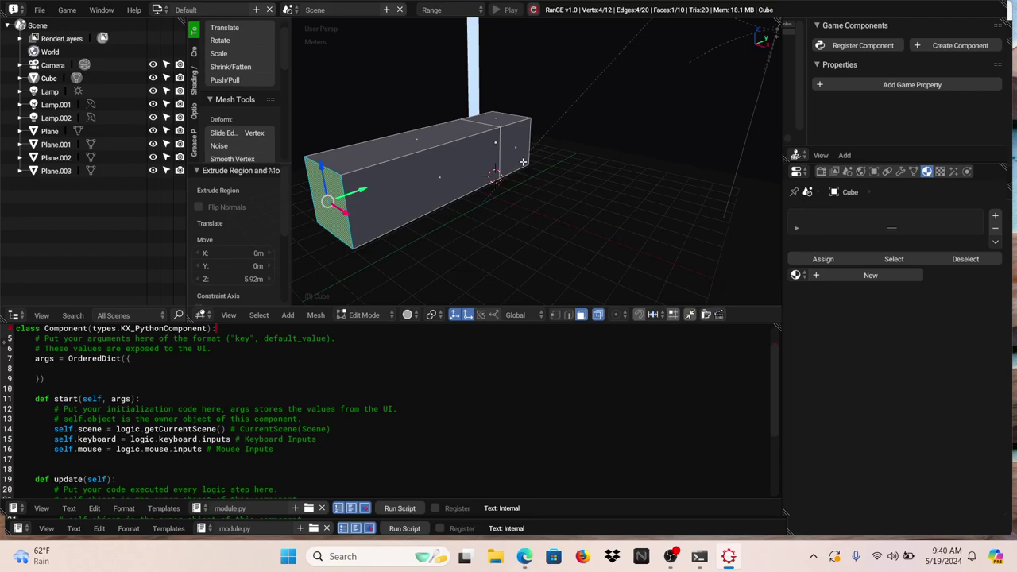
# Select the entire extruded mesh and raise it about 3.53 m along the Z axis.
pyautogui.press('KP_Decimal')
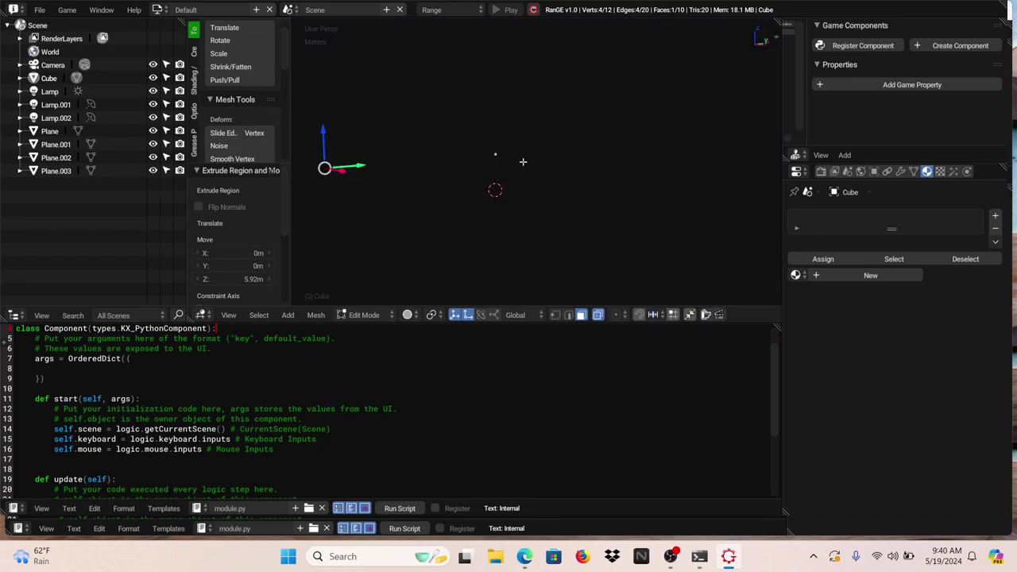
pyautogui.scroll(-2, 523, 161)
pyautogui.scroll(2, 523, 161)
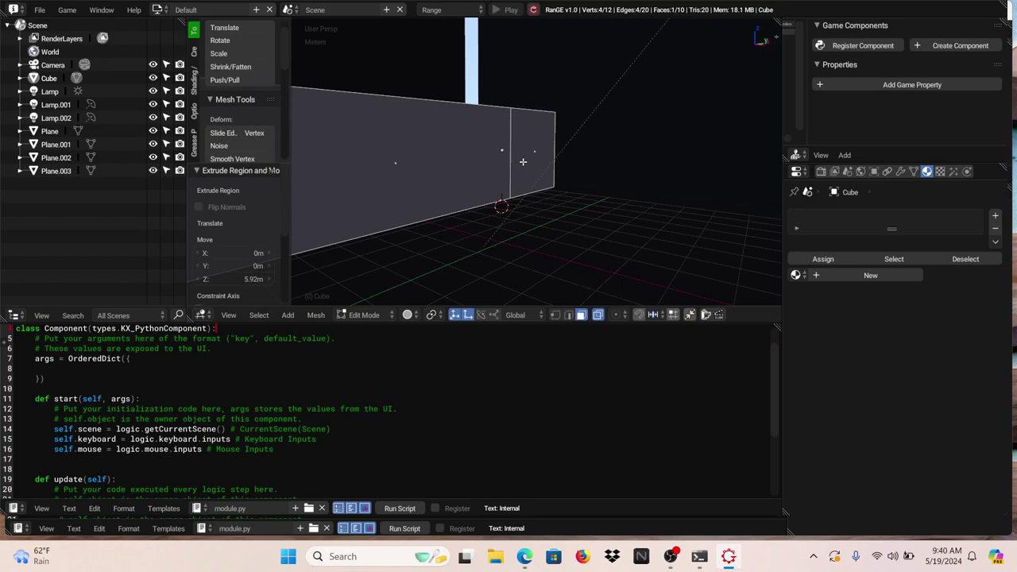
pyautogui.press('a')
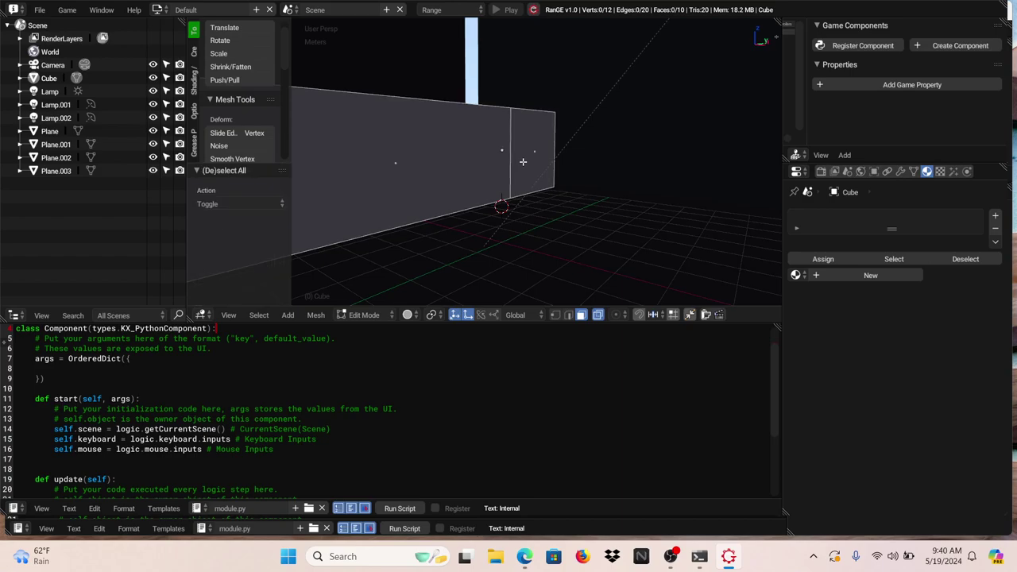
pyautogui.press('a')
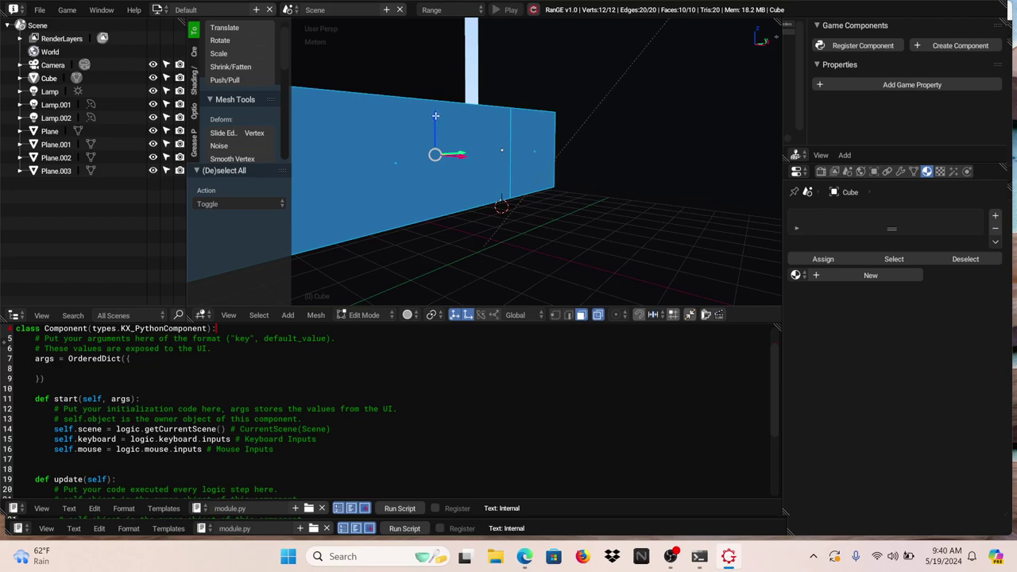
pyautogui.moveTo(436, 116); pyautogui.dragTo(381, 223)
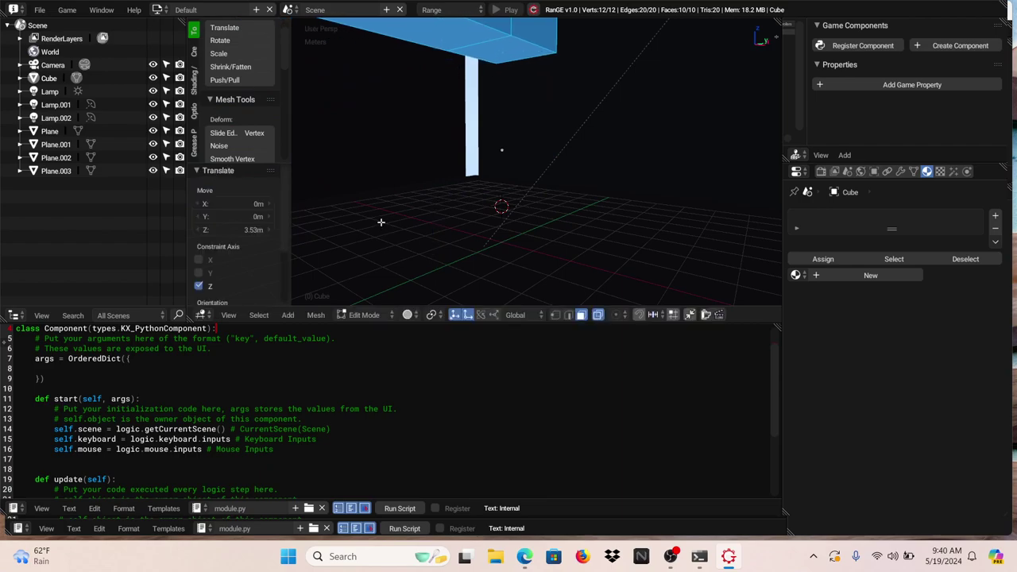
# Extrude the bottom face of the original cube section downward by about 4.57 m to form a leg.
pyautogui.click(505, 49)
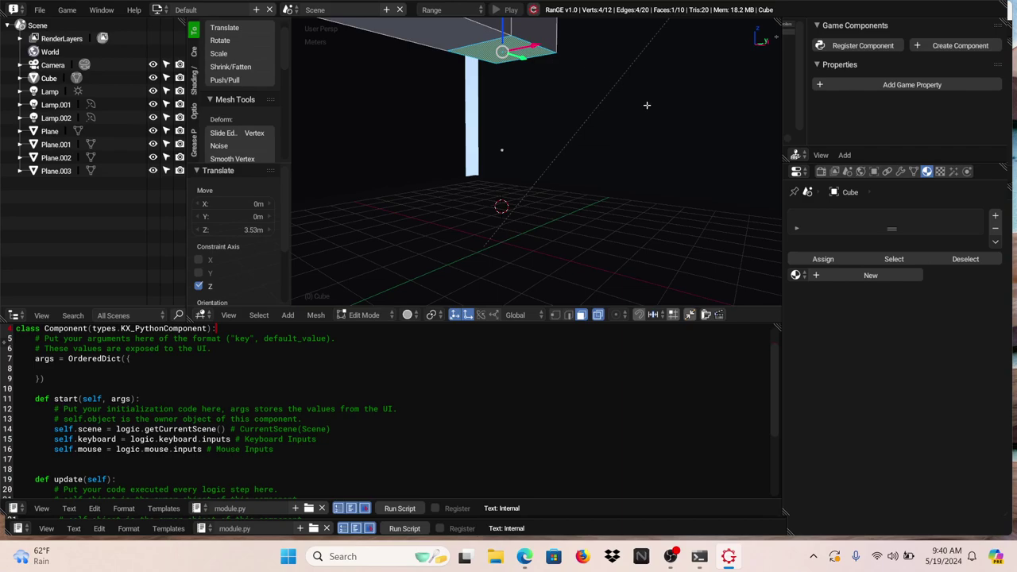
pyautogui.press('e')
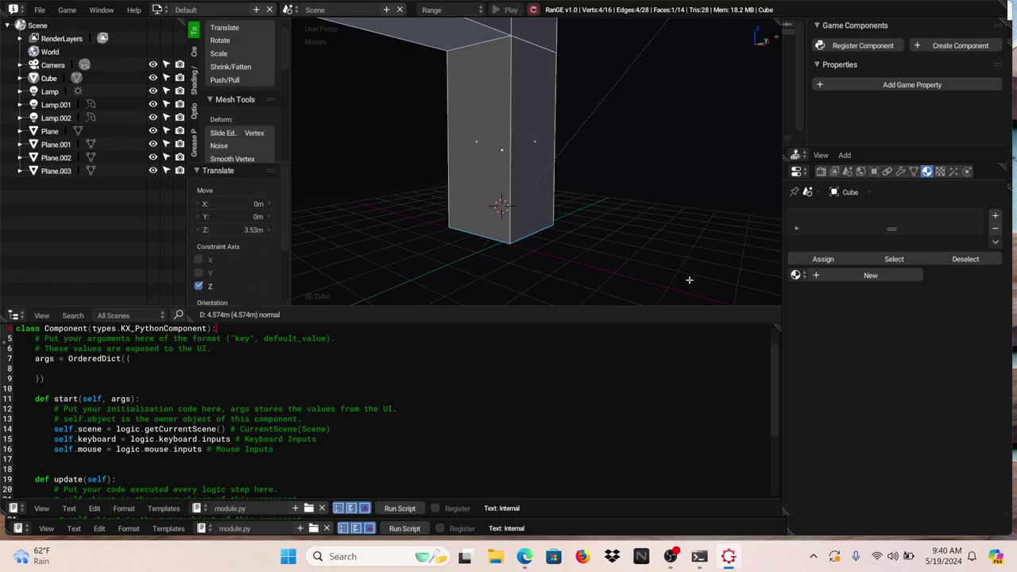
pyautogui.click(689, 280)
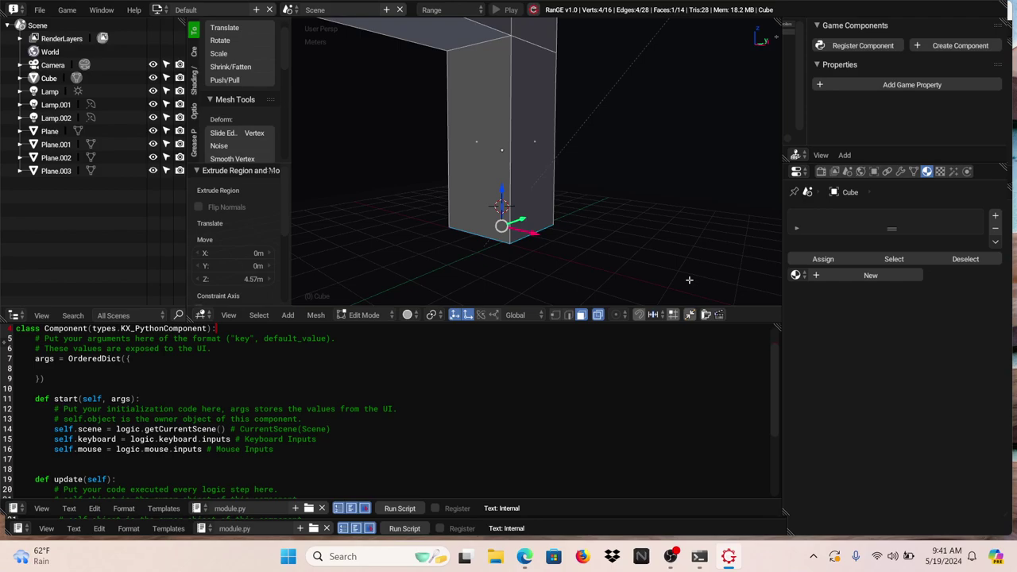
# Examine the L-shaped mesh from several sides within the walled scene.
pyautogui.keyDown('shift'); pyautogui.scroll(5, 689, 280); pyautogui.keyUp('shift')
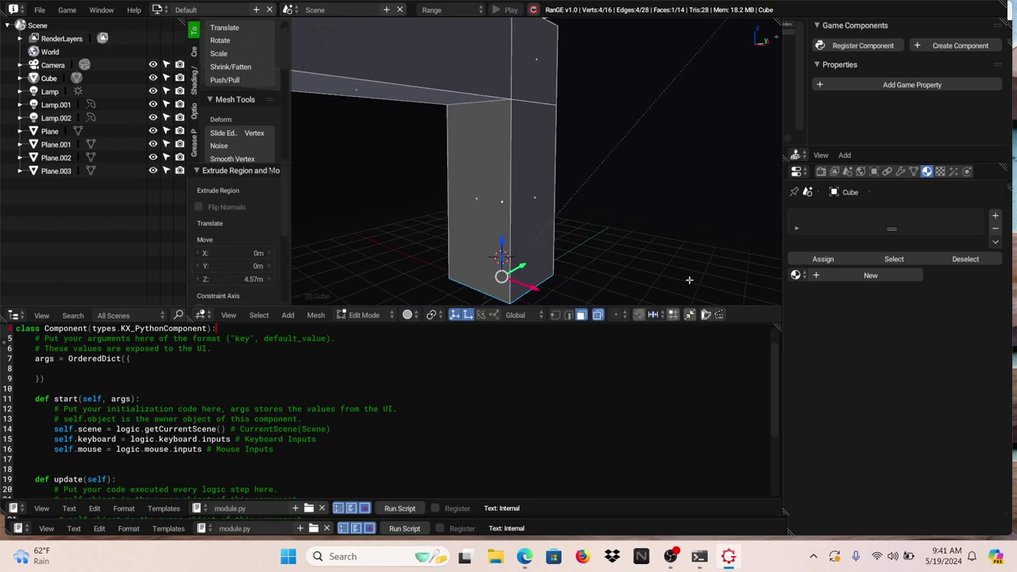
pyautogui.keyDown('shift'); pyautogui.scroll(5, 689, 280); pyautogui.keyUp('shift')
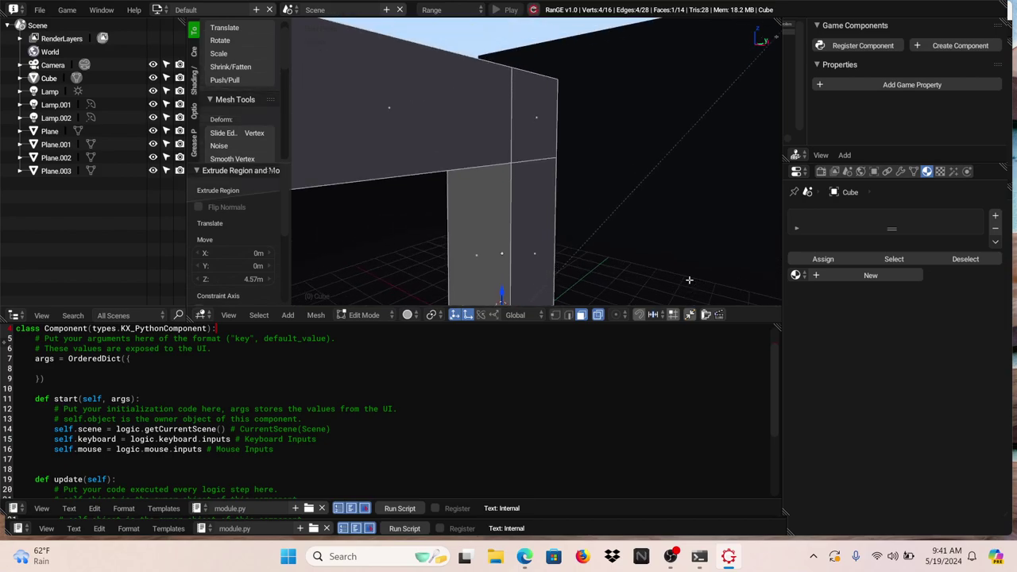
pyautogui.keyDown('shift'); pyautogui.scroll(2, 689, 280); pyautogui.keyUp('shift')
pyautogui.keyDown('shift'); pyautogui.scroll(2, 689, 280); pyautogui.keyUp('shift')
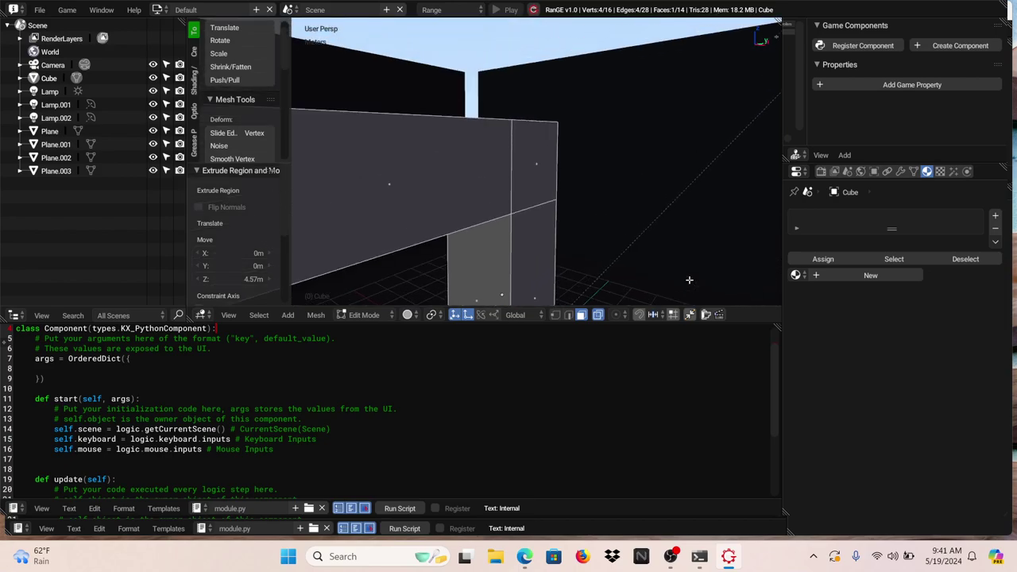
pyautogui.keyDown('shift'); pyautogui.scroll(2, 689, 279); pyautogui.keyUp('shift')
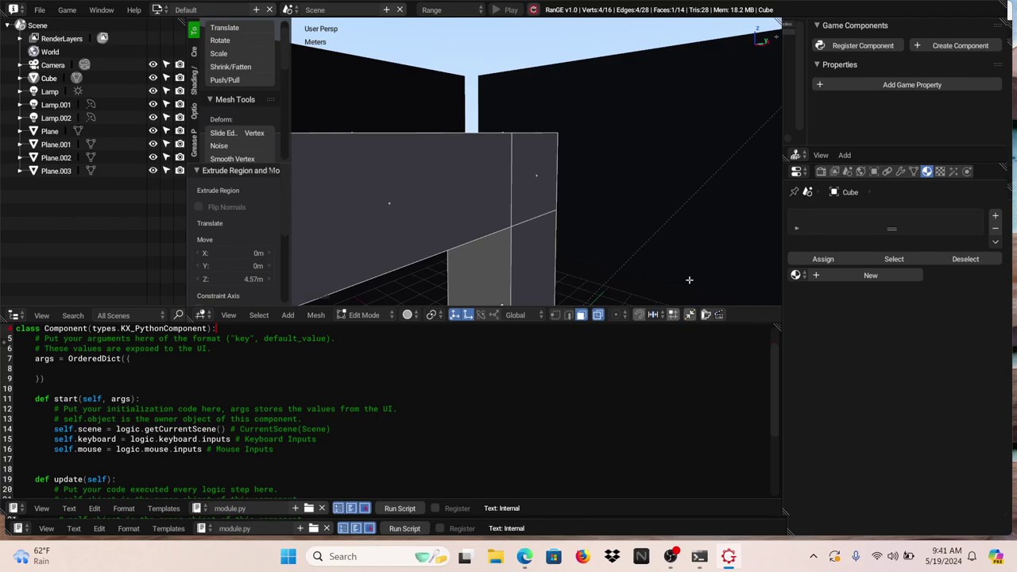
pyautogui.keyDown('ctrl'); pyautogui.scroll(-2, 689, 280); pyautogui.keyUp('ctrl')
pyautogui.keyDown('ctrl'); pyautogui.scroll(-2, 689, 279); pyautogui.keyUp('ctrl')
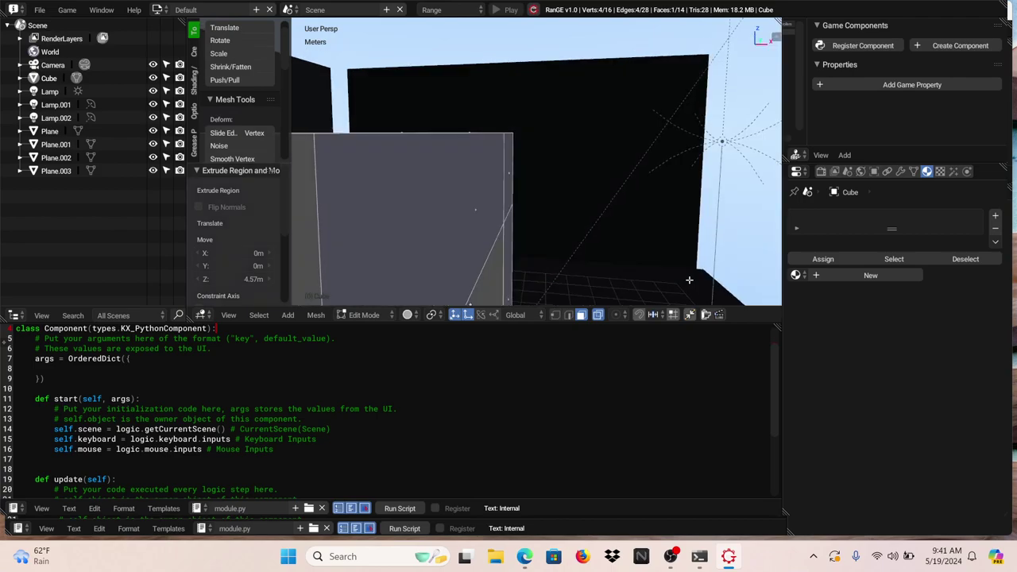
pyautogui.keyDown('ctrl'); pyautogui.scroll(3, 689, 280); pyautogui.keyUp('ctrl')
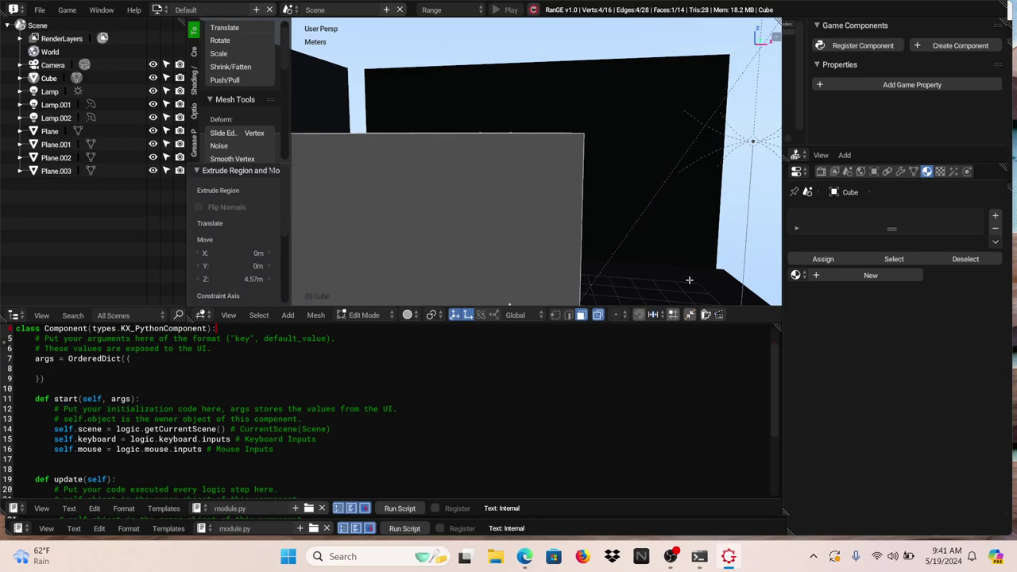
pyautogui.keyDown('ctrl'); pyautogui.scroll(4, 689, 280); pyautogui.keyUp('ctrl')
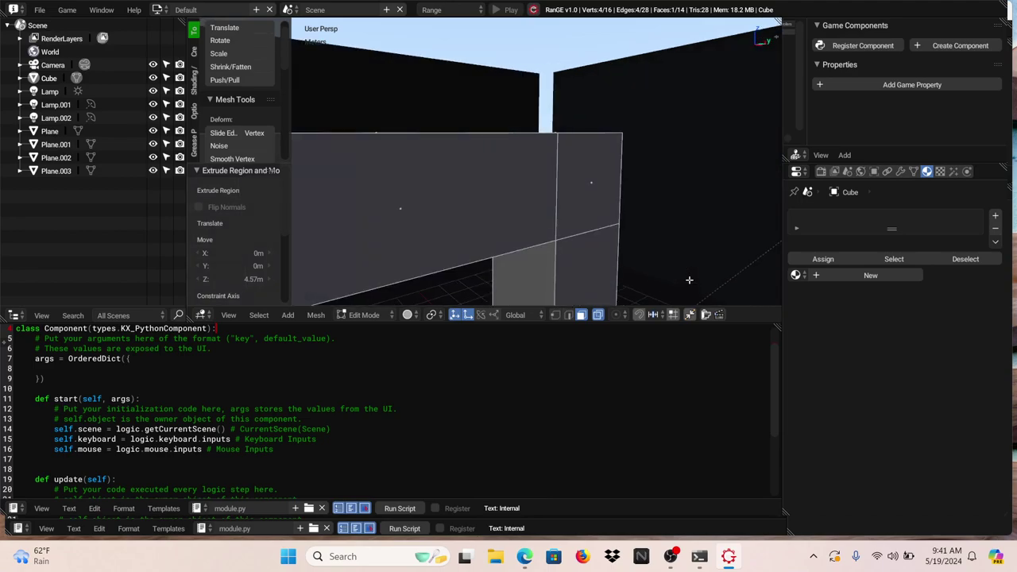
pyautogui.keyDown('ctrl'); pyautogui.scroll(2, 689, 280); pyautogui.keyUp('ctrl')
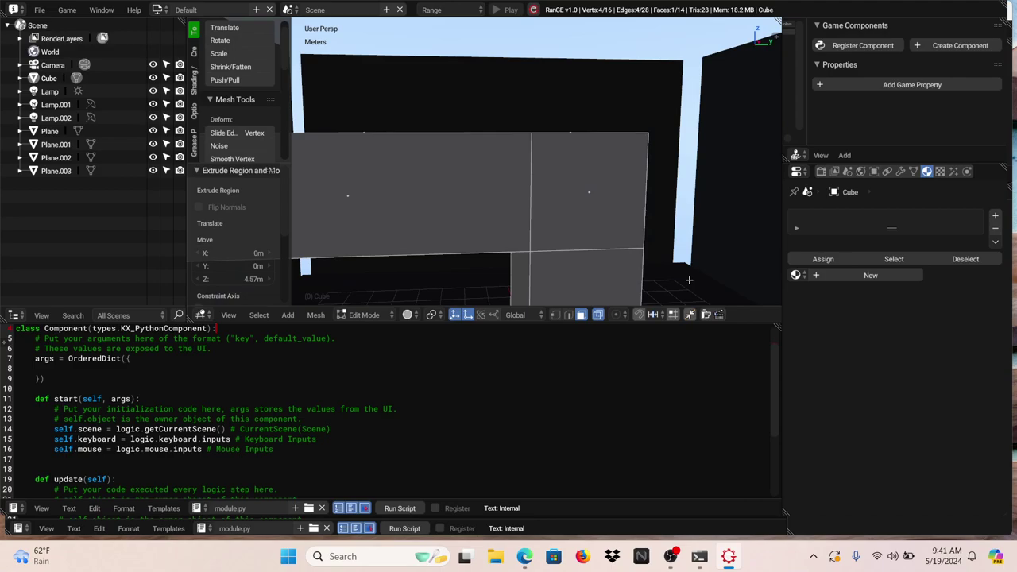
pyautogui.scroll(-6, 689, 279)
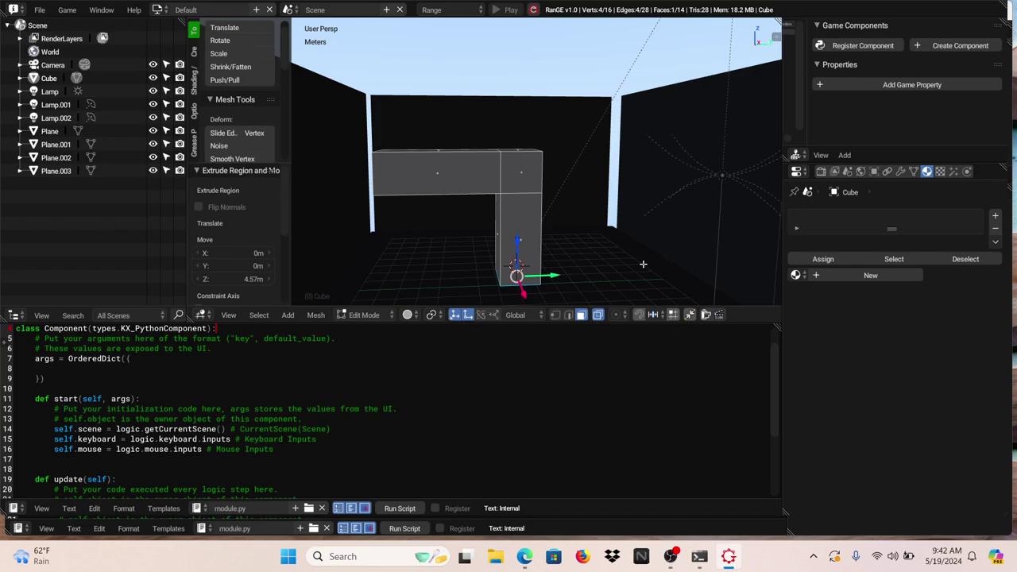
# Select the whole L-shaped mesh and subdivide it twice with one cut each time.
pyautogui.press('a')
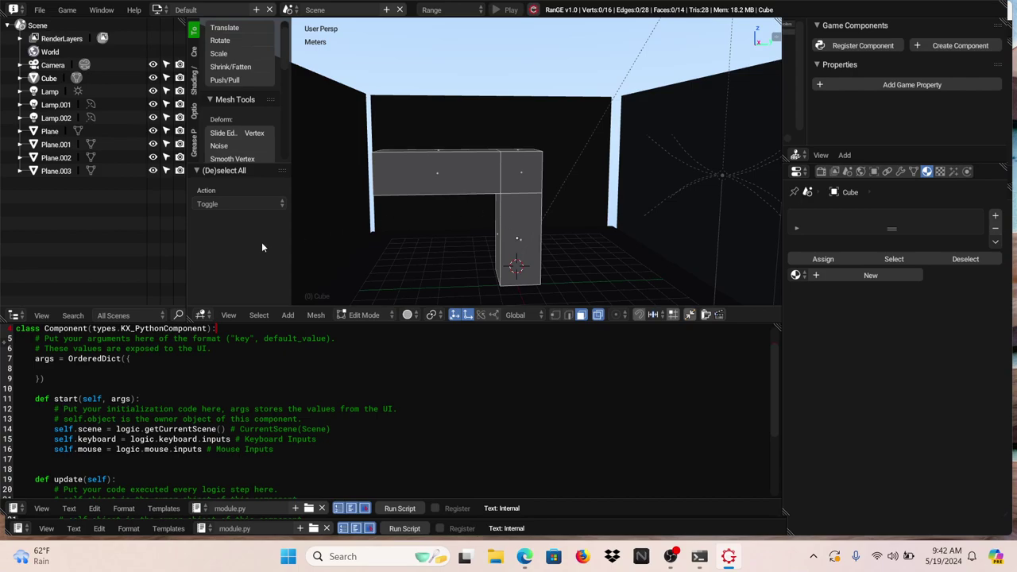
pyautogui.press('a')
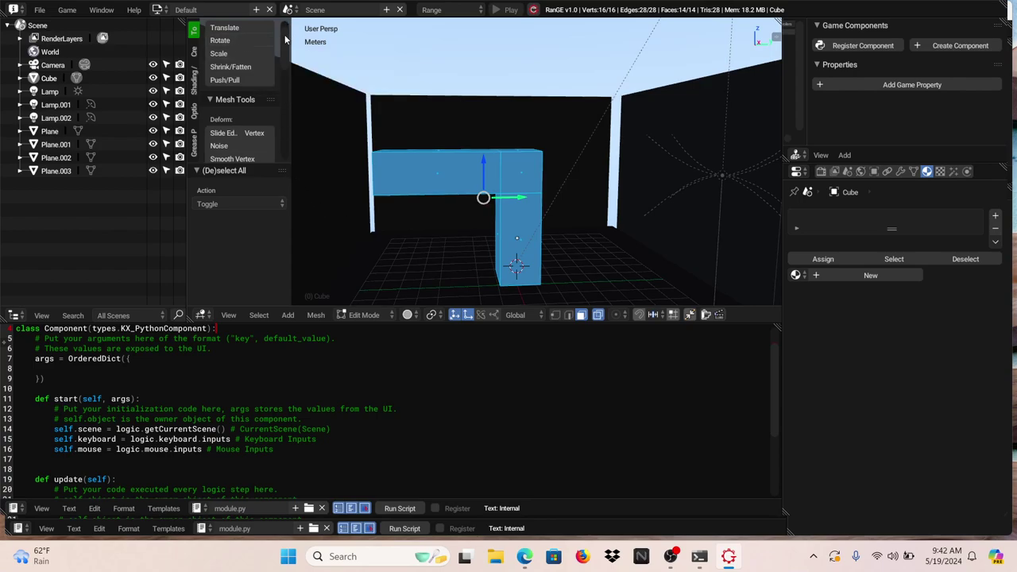
pyautogui.moveTo(283, 35); pyautogui.dragTo(286, 89)
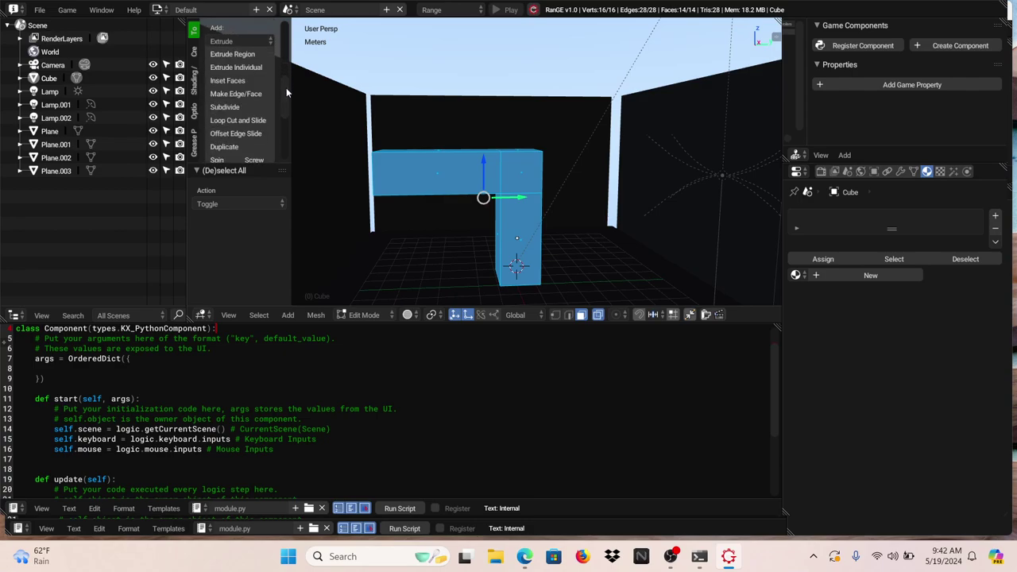
pyautogui.click(243, 111)
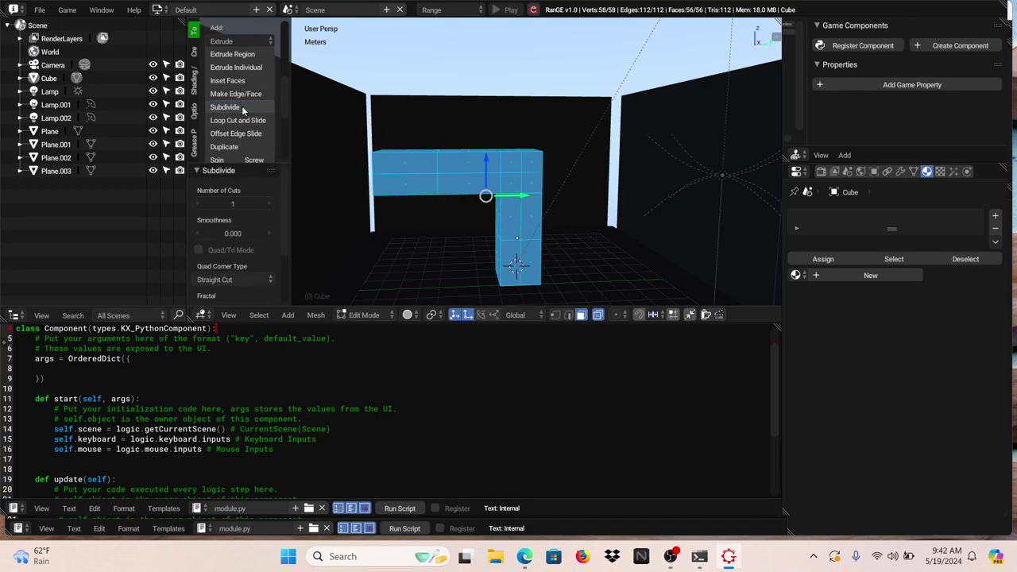
pyautogui.click(243, 111)
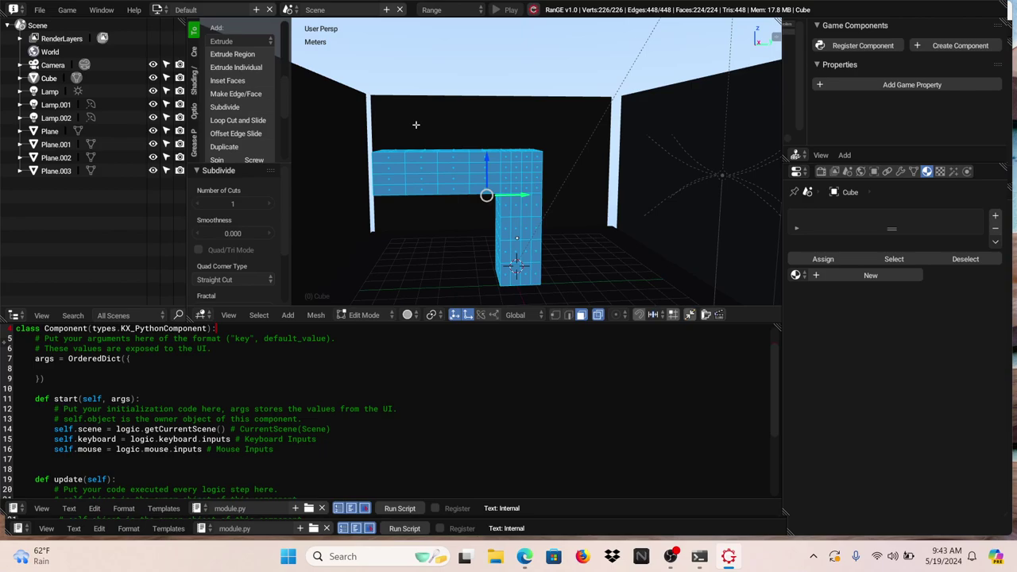
# Return to Object Mode, deselect everything and add a single-bone armature at the 3D cursor.
pyautogui.click(363, 315)
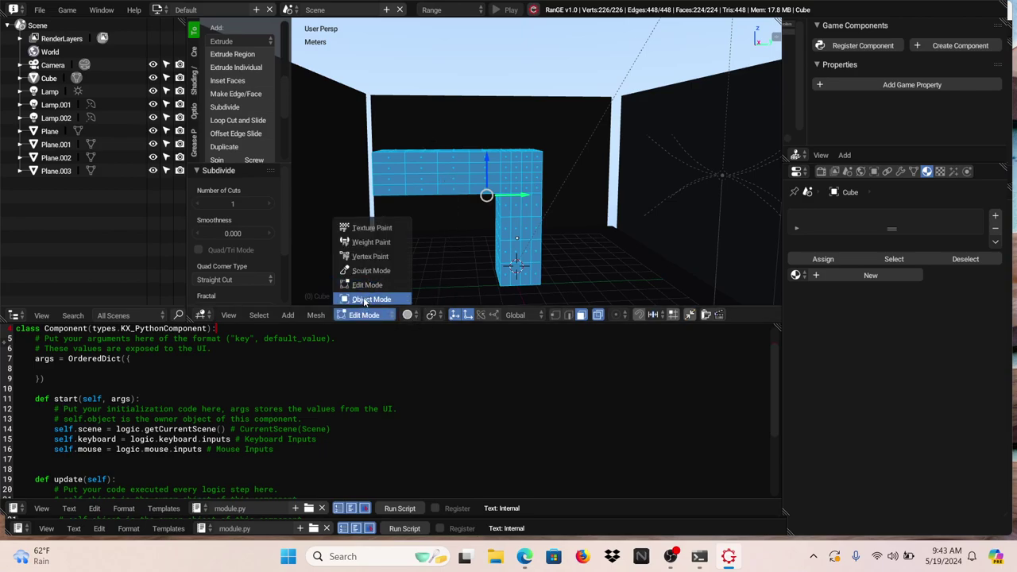
pyautogui.click(365, 299)
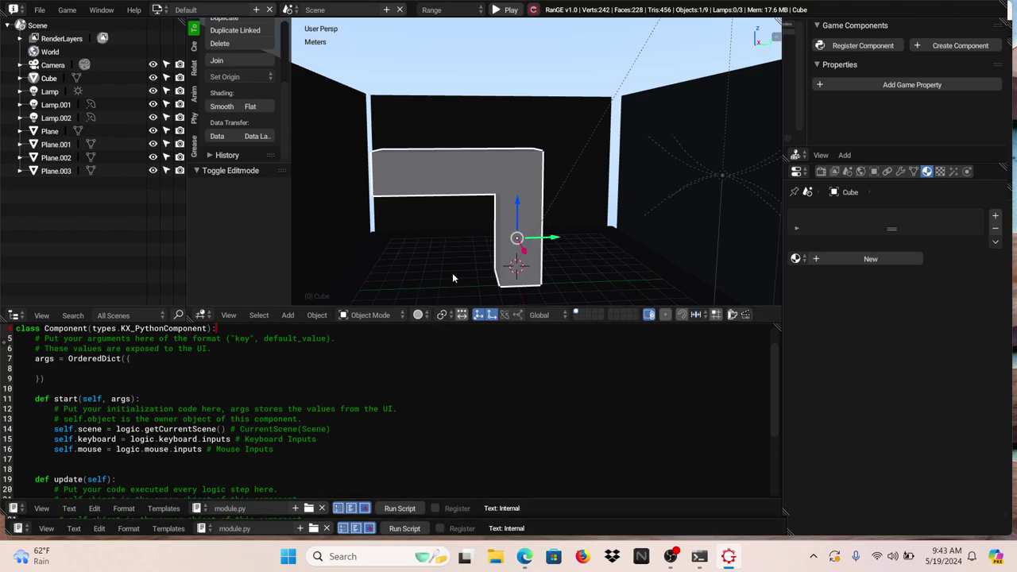
pyautogui.press('a')
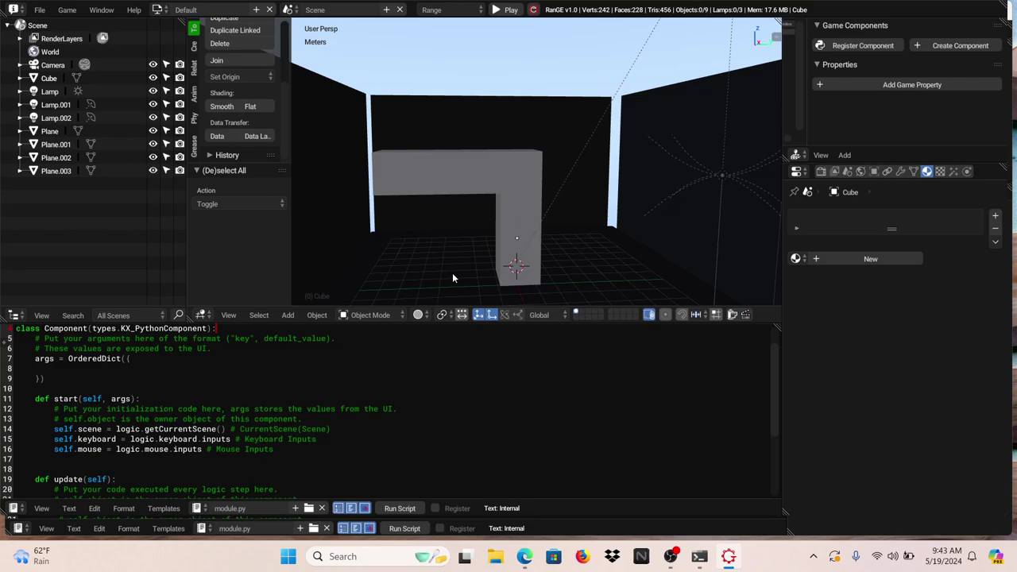
pyautogui.hotkey('shift', 'a')
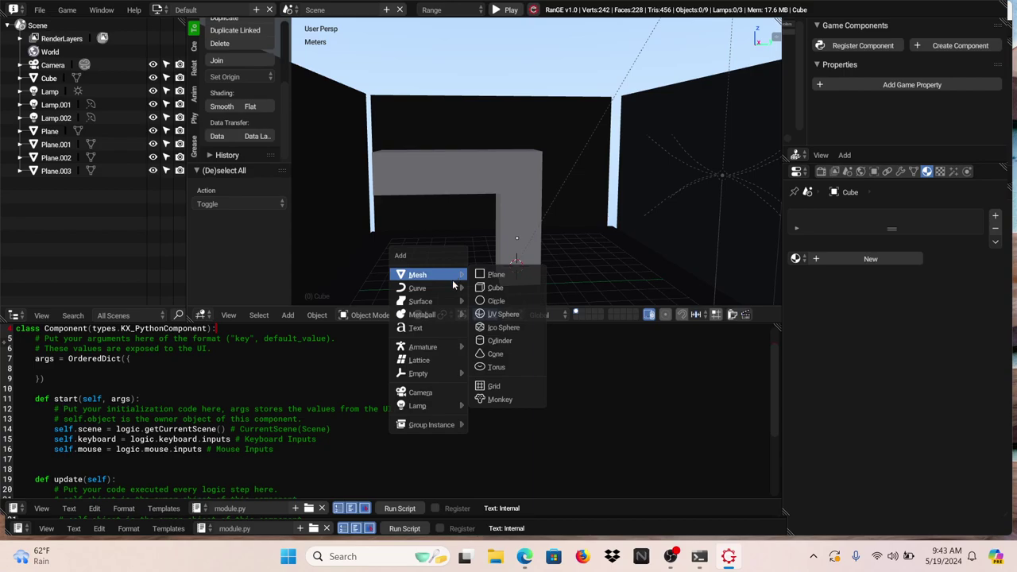
pyautogui.moveTo(456, 351)
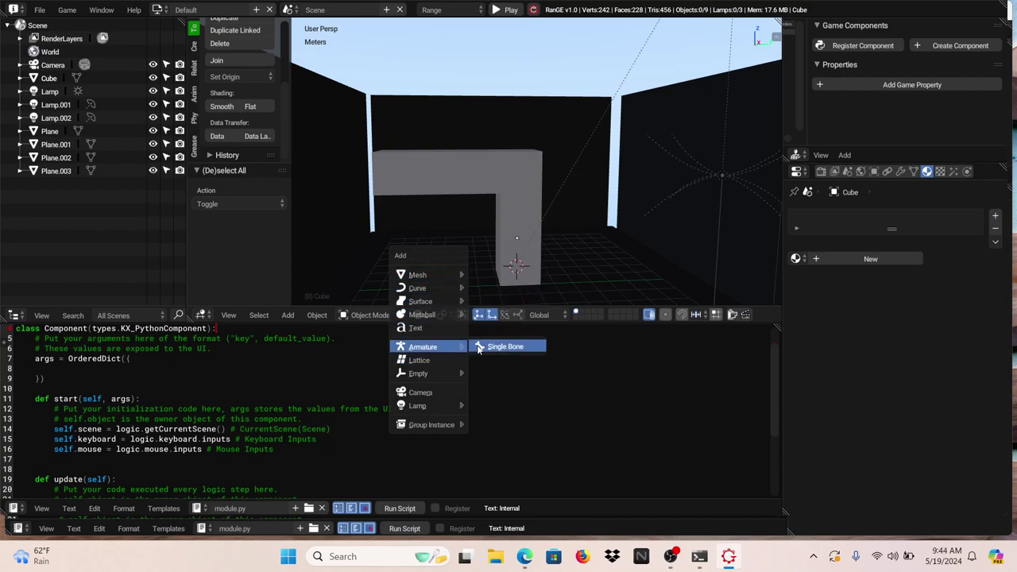
pyautogui.click(479, 347)
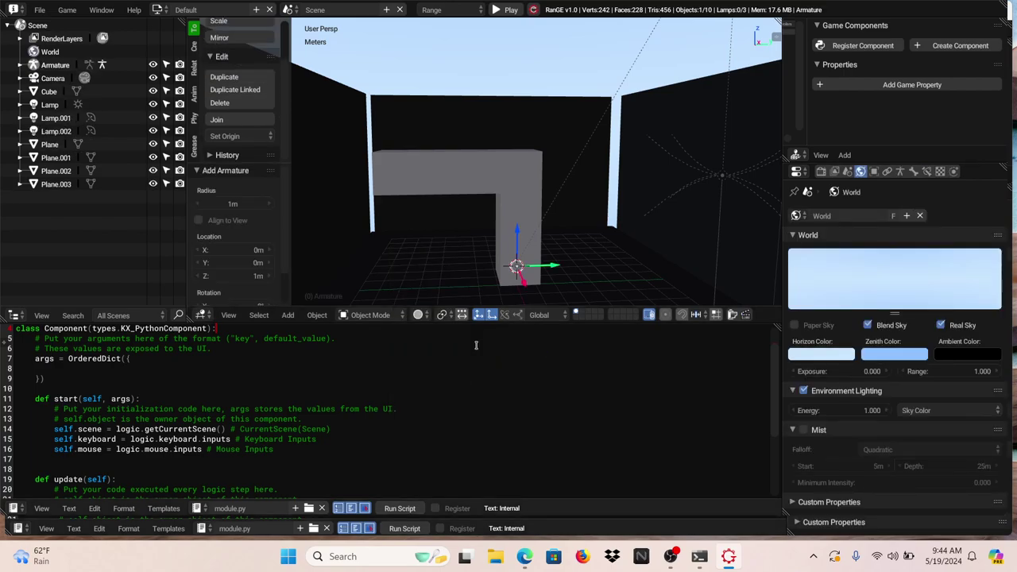
pyautogui.write('a')
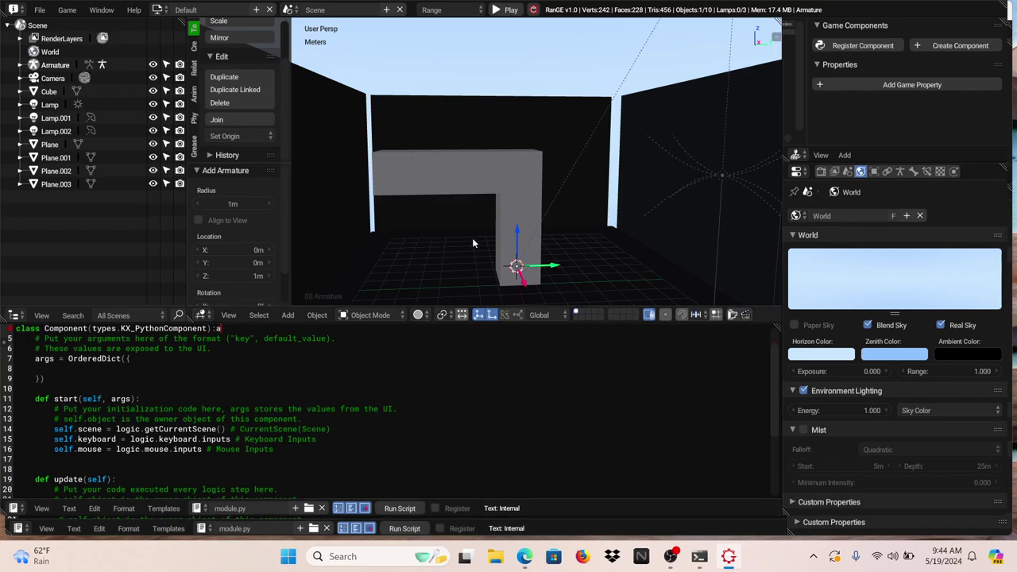
# Display the scene in wireframe shading to expose the armature inside the mesh's leg.
pyautogui.write('z')
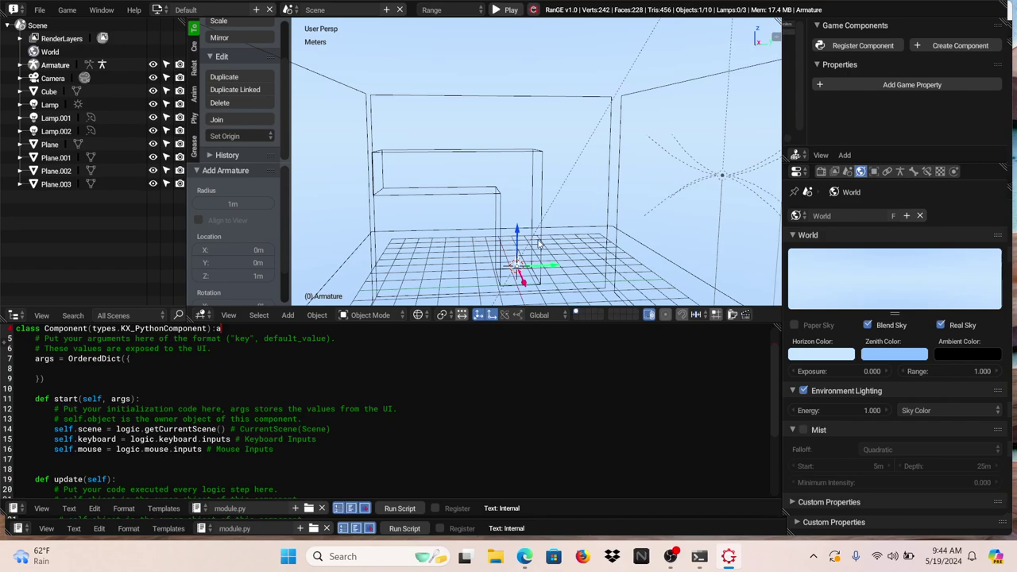
pyautogui.scroll(4, 538, 244)
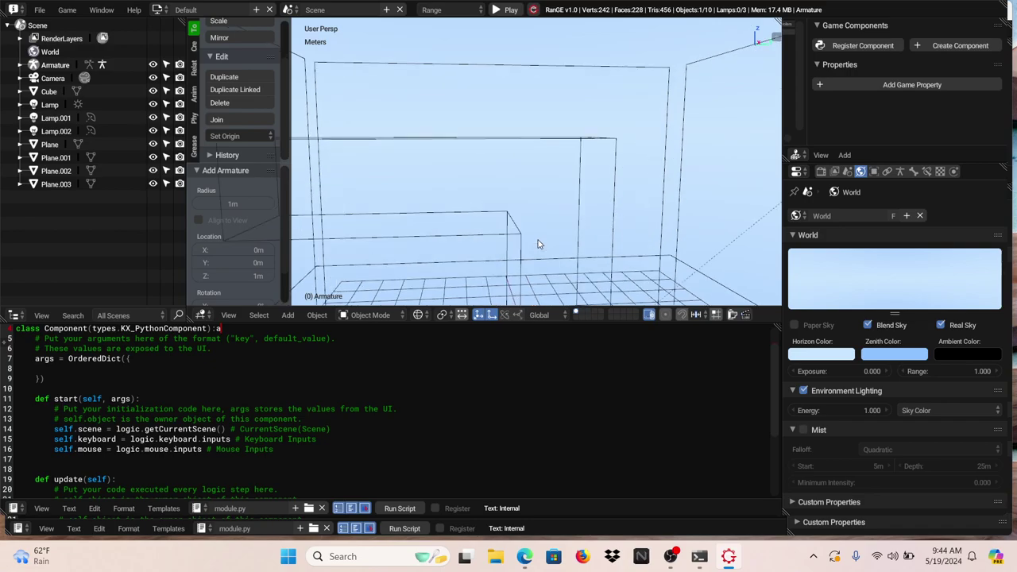
# Examine the armature bone at the foot of the L-shaped mesh's leg, toggling the selection of all objects until everything is selected.
pyautogui.keyDown('shift'); pyautogui.scroll(-5, 539, 244); pyautogui.keyUp('shift')
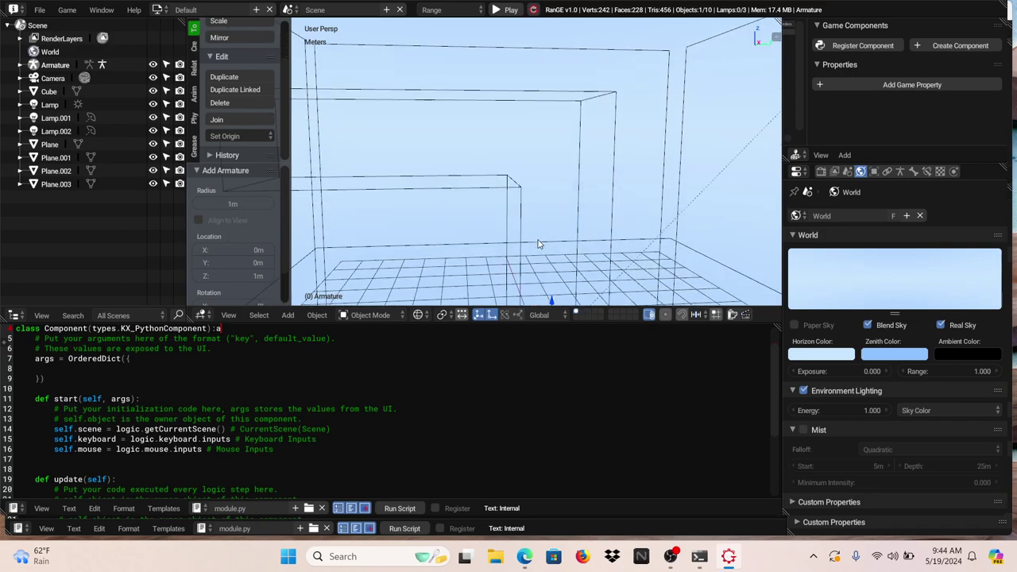
pyautogui.keyDown('shift'); pyautogui.scroll(-3, 538, 244); pyautogui.keyUp('shift')
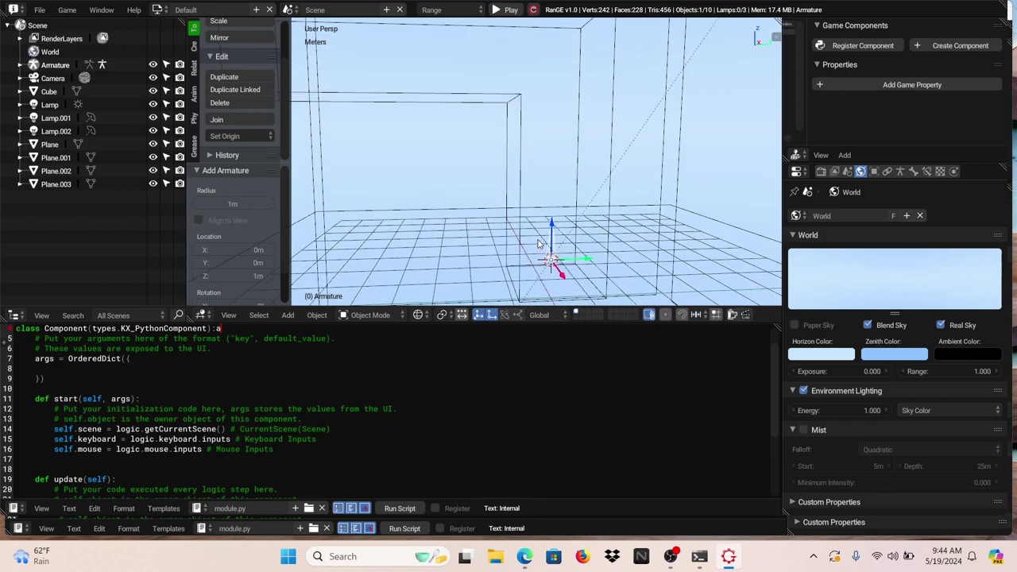
pyautogui.keyDown('shift'); pyautogui.scroll(-3, 538, 244); pyautogui.keyUp('shift')
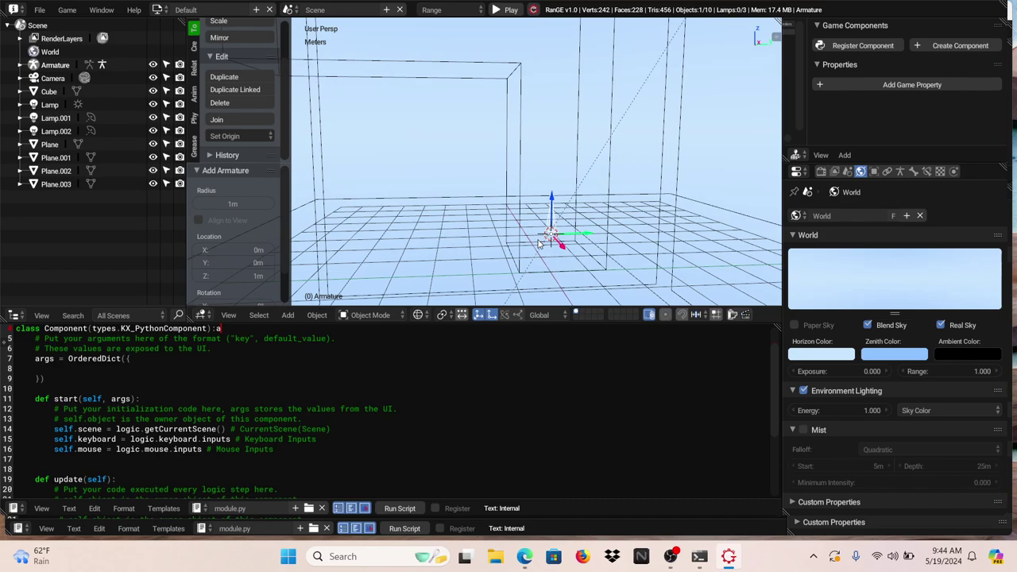
pyautogui.keyDown('ctrl'); pyautogui.scroll(-3, 538, 244); pyautogui.keyUp('ctrl')
pyautogui.keyDown('ctrl'); pyautogui.keyDown('alt'); pyautogui.scroll(-8, 538, 244); pyautogui.keyUp('alt'); pyautogui.keyUp('ctrl')
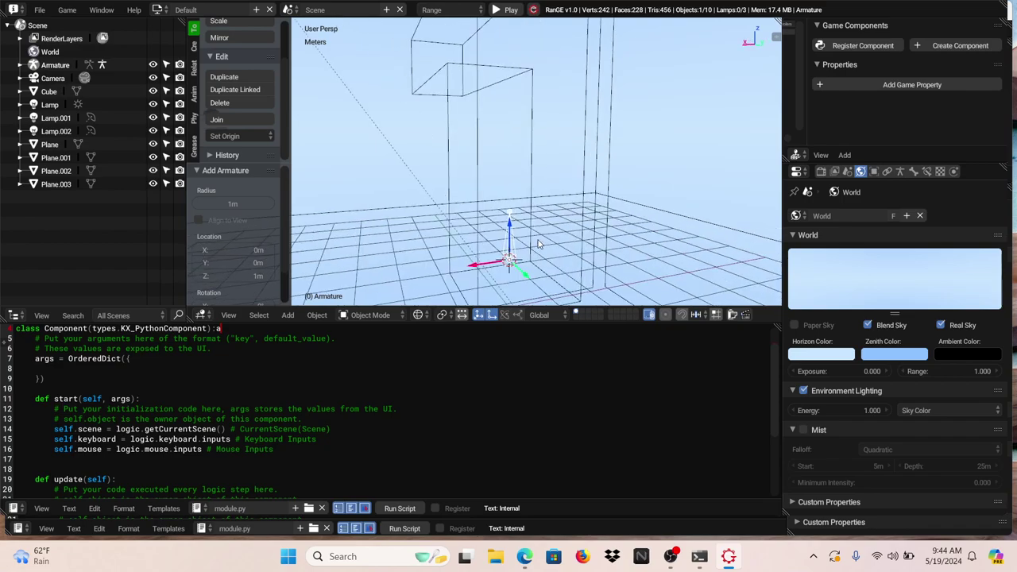
pyautogui.press('a')
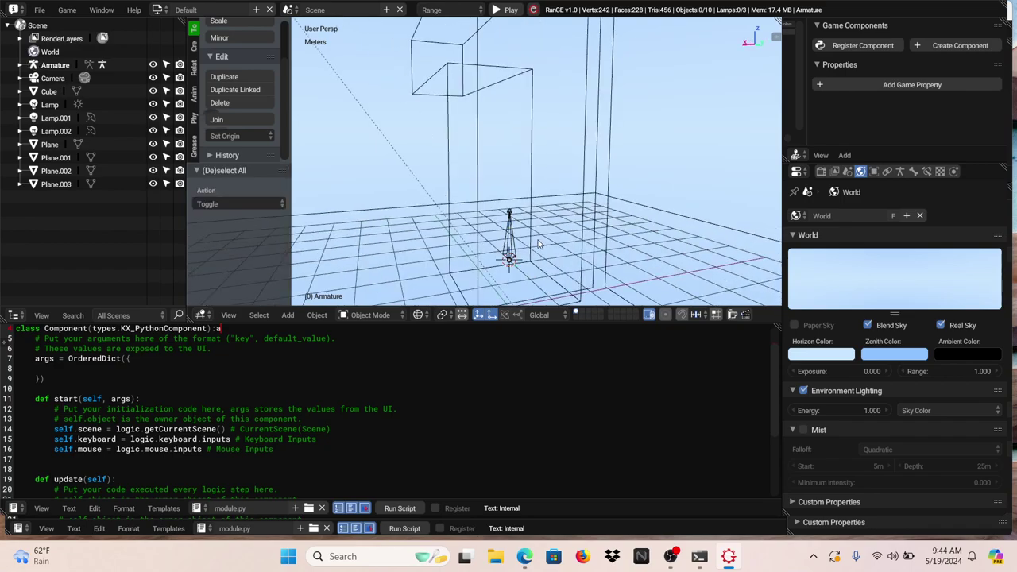
pyautogui.press('a')
pyautogui.press('a')
pyautogui.press('a')
pyautogui.press('a')
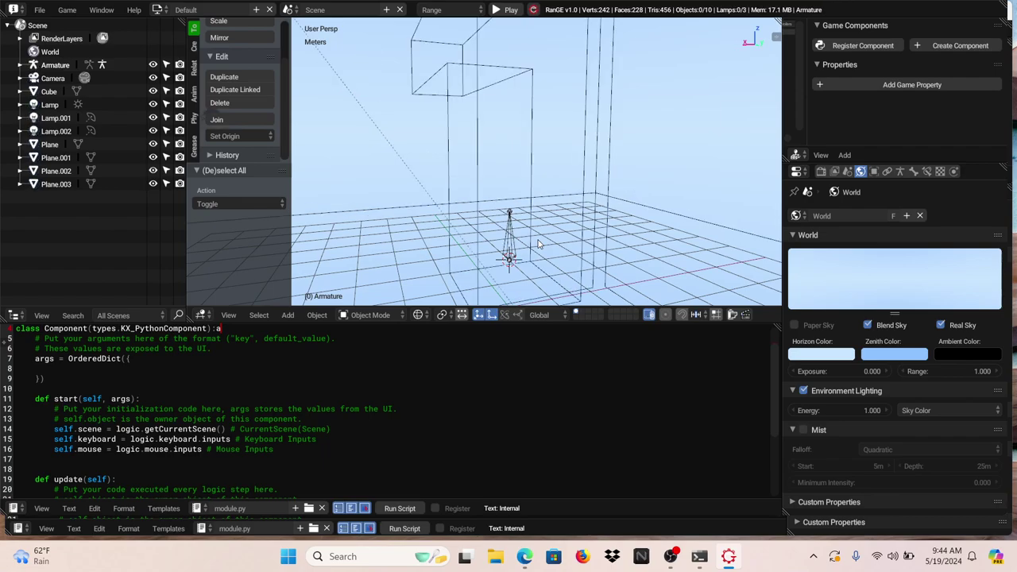
pyautogui.press('a')
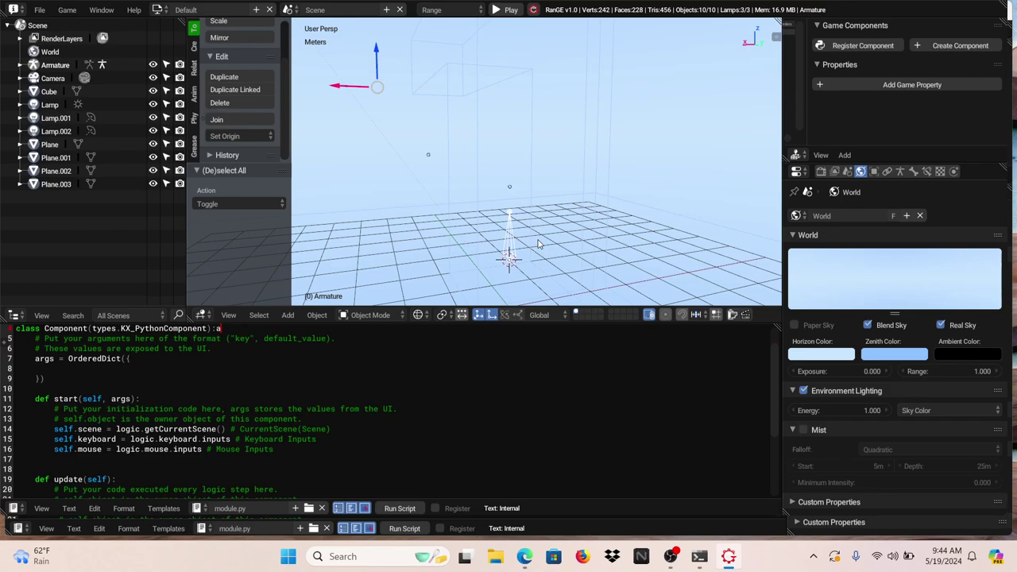
# Place the 3D cursor on the upper part of the mesh's leg in solid shading, returning to wireframe shading.
pyautogui.press('z')
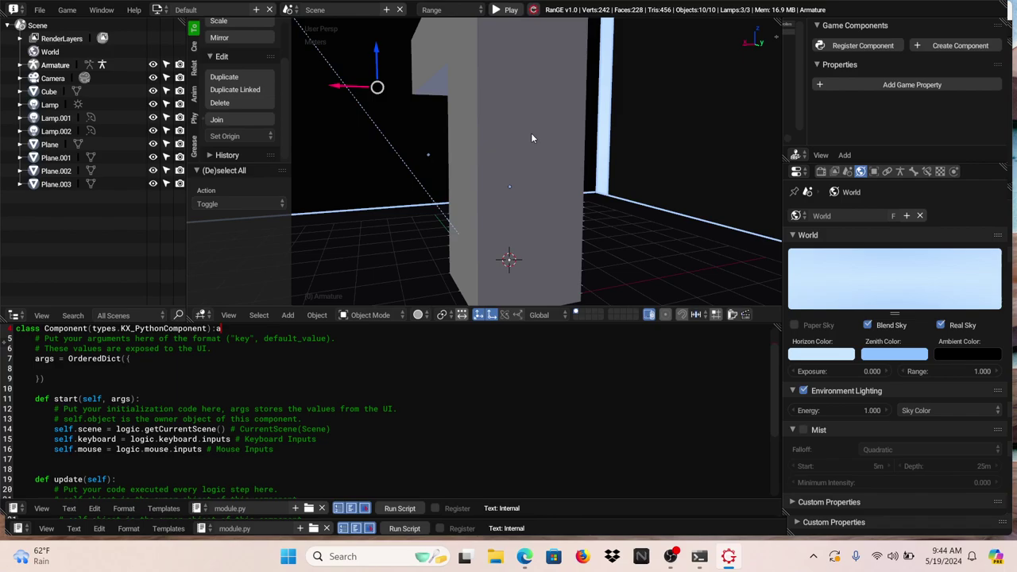
pyautogui.click(535, 81)
pyautogui.press('z')
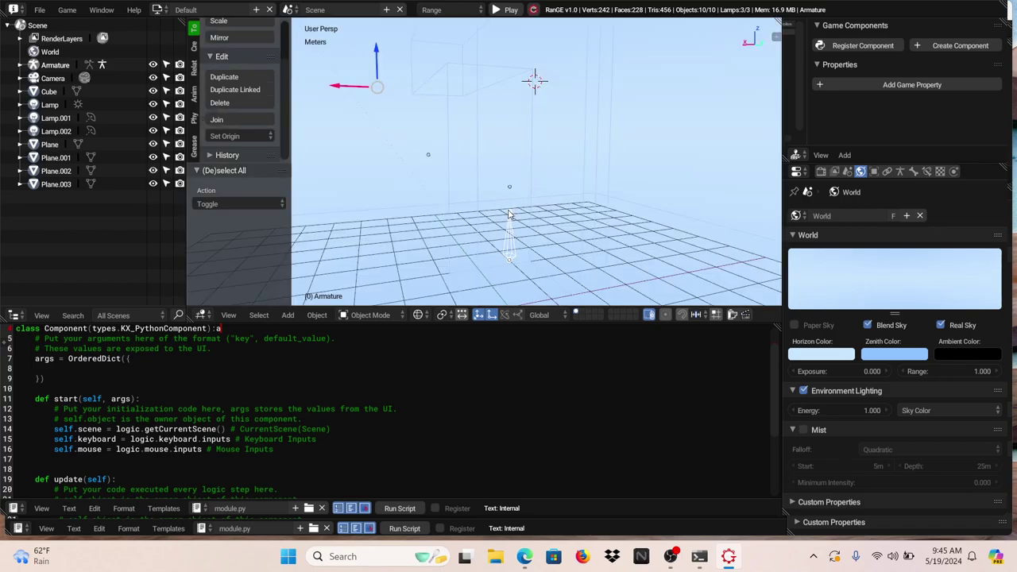
# Enter Edit Mode on the armature and extrude a second bone about 2.69 m up the leg along global Z.
pyautogui.click(381, 315)
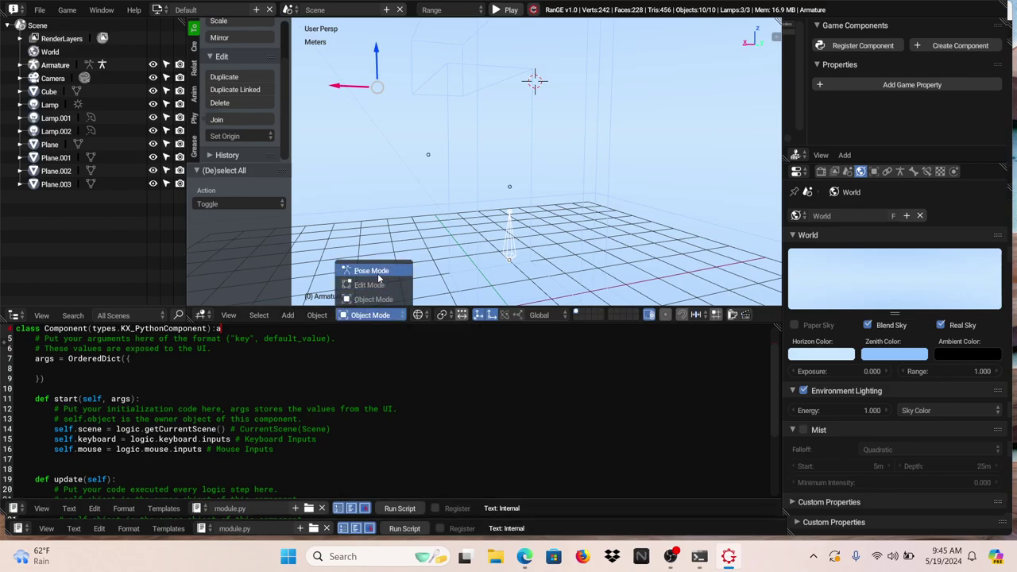
pyautogui.click(376, 286)
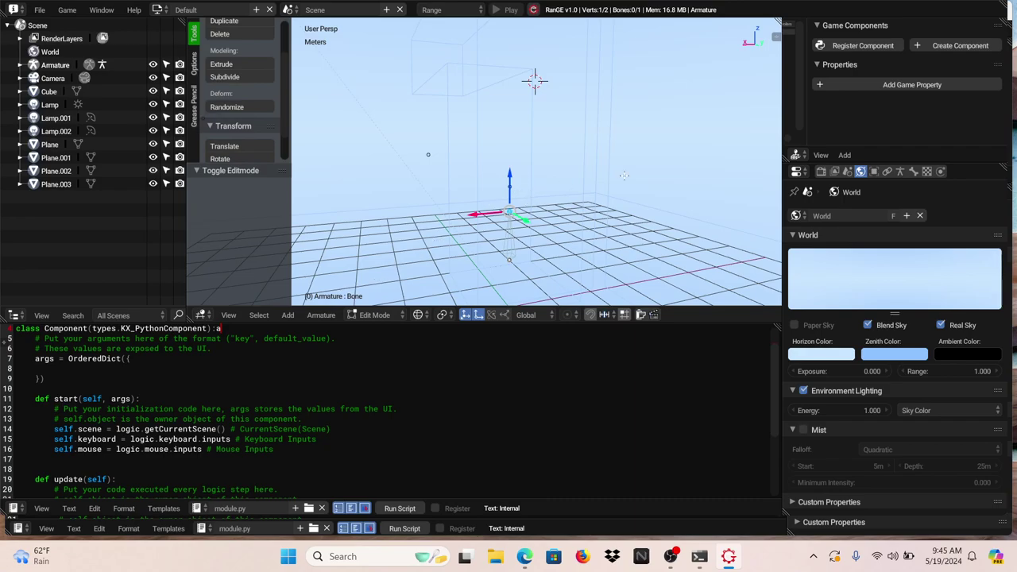
pyautogui.press('e')
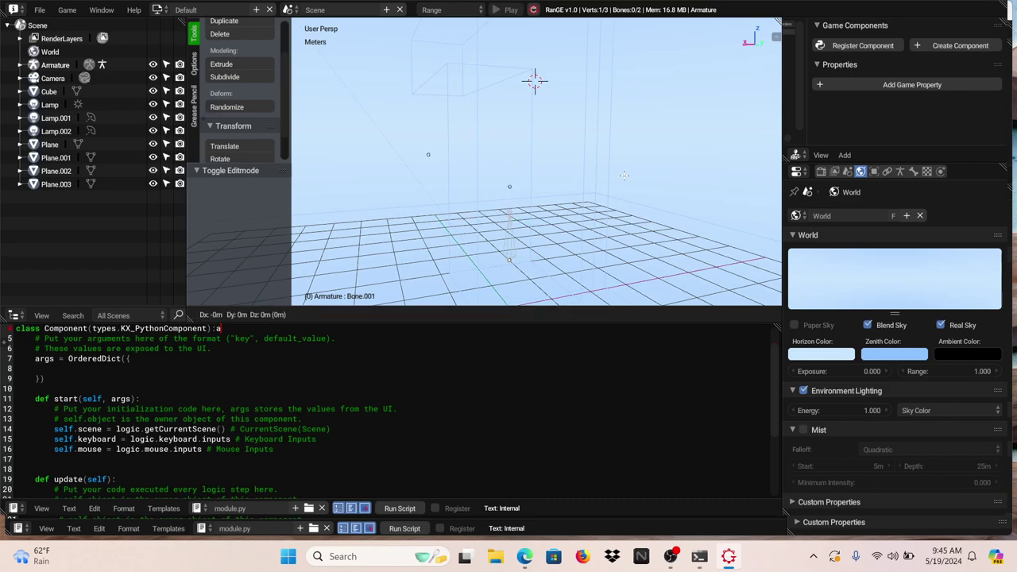
pyautogui.press('z')
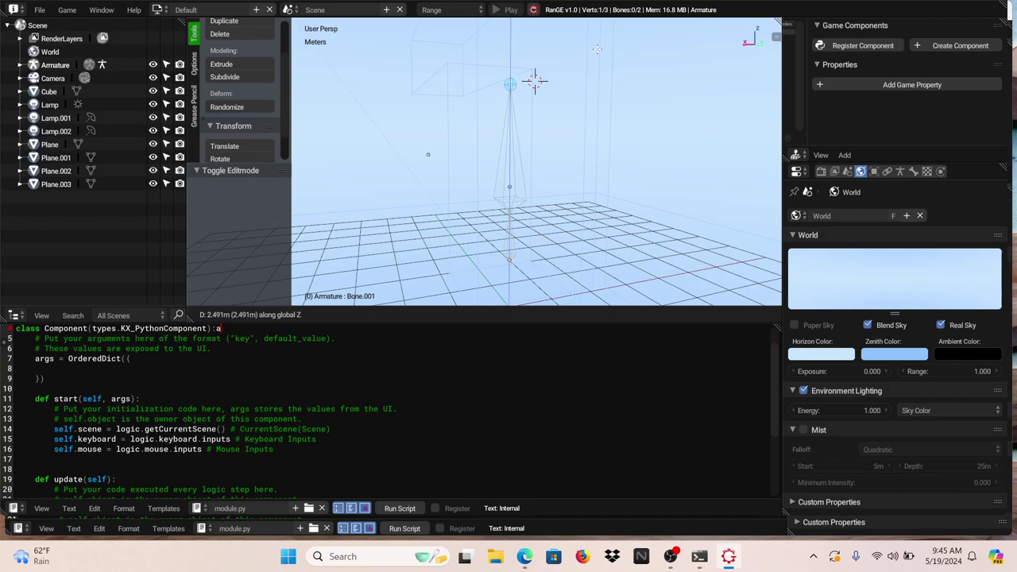
pyautogui.click(535, 81)
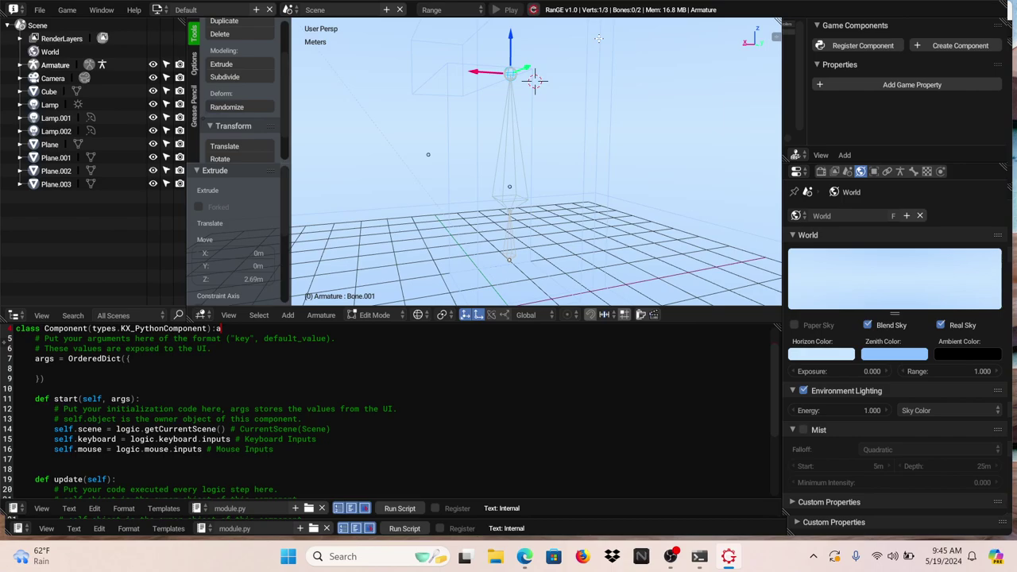
# Extrude a third bone about 1.9 m upward along global Z, reaching the corner of the L-shaped mesh.
pyautogui.keyDown('shift'); pyautogui.moveTo(535, 81); pyautogui.dragTo(535, 278, button='middle'); pyautogui.keyUp('shift')
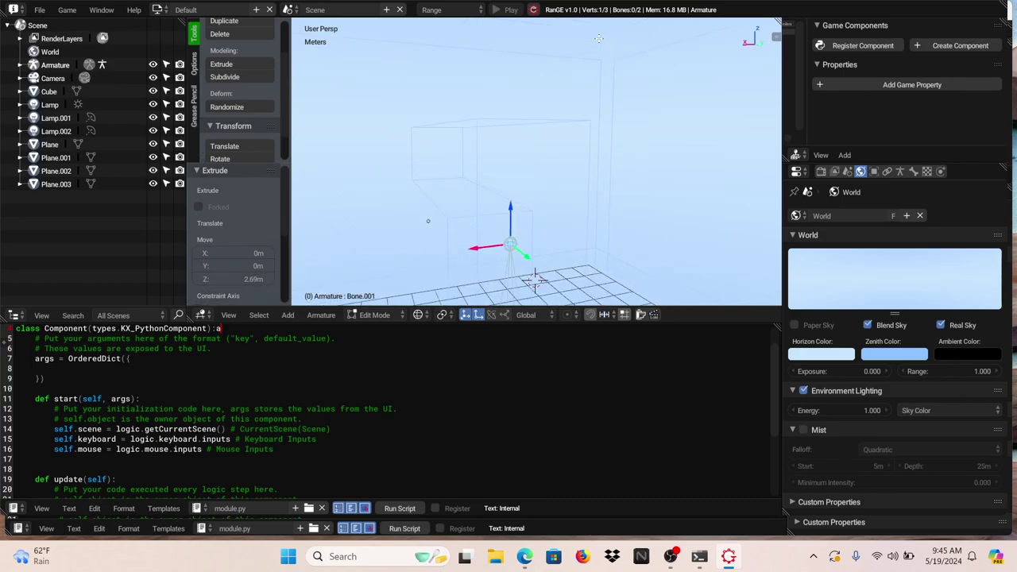
pyautogui.press('e')
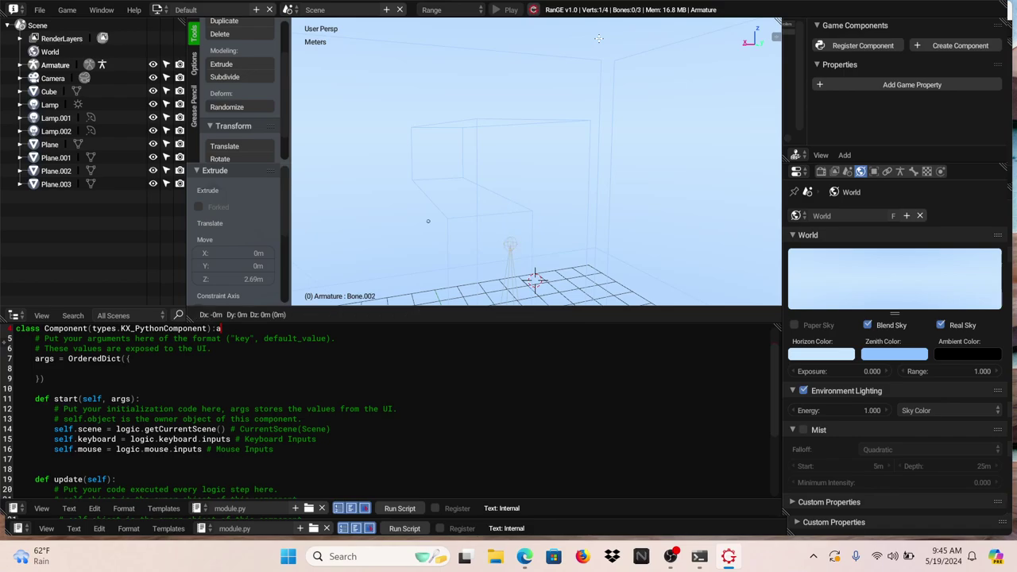
pyautogui.press('z')
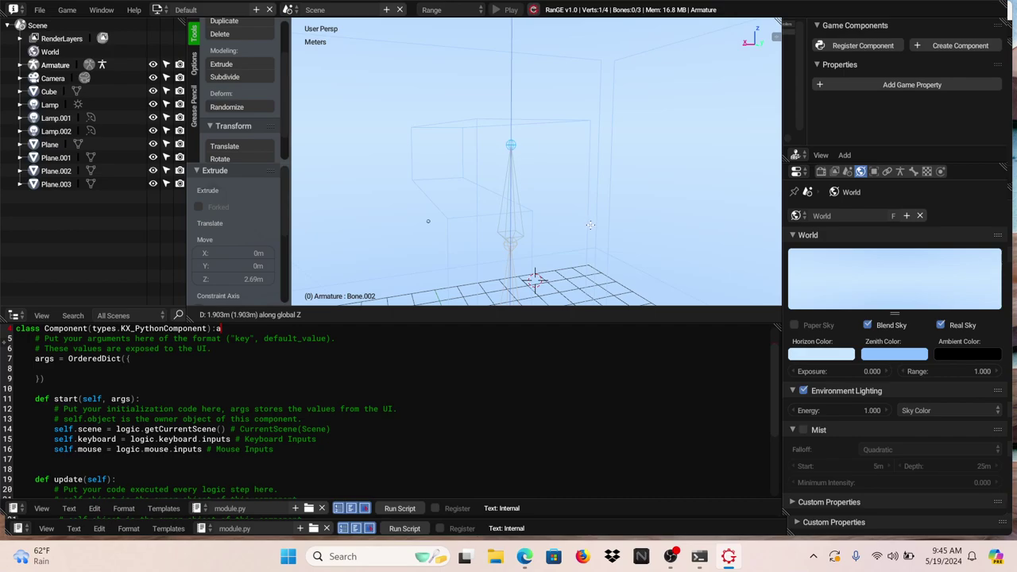
pyautogui.click(591, 225)
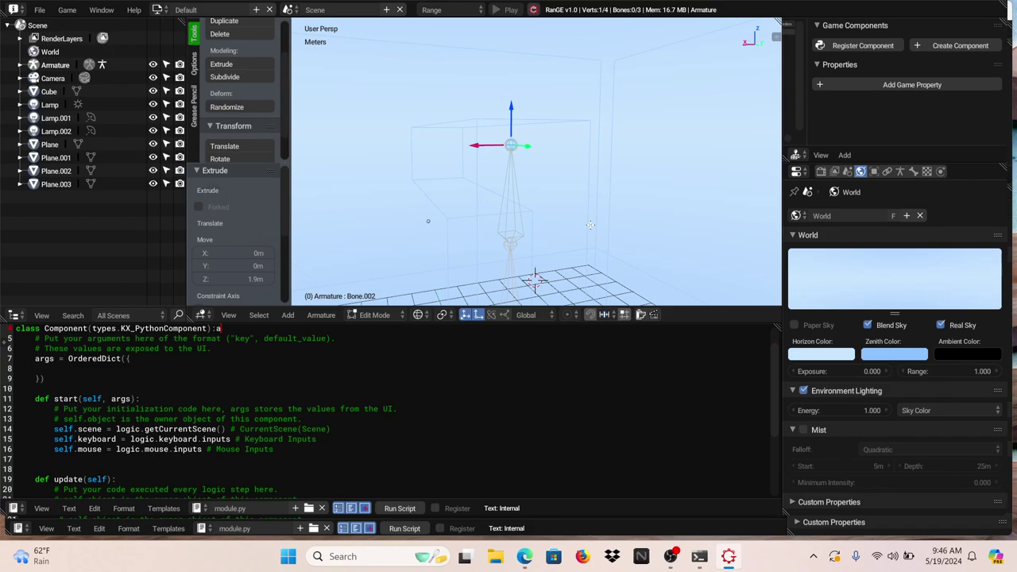
# Extrude a bone about -6.3 m along global Y from the corner joint through the mesh's horizontal arm.
pyautogui.moveTo(535, 278); pyautogui.dragTo(610, 237, button='middle')
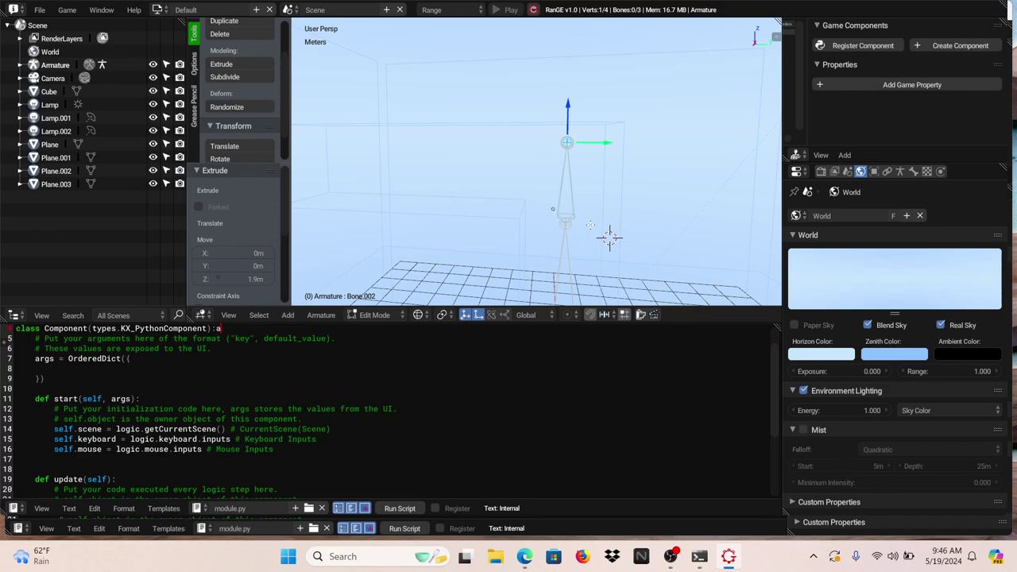
pyautogui.moveTo(591, 226); pyautogui.dragTo(591, 226, button='middle')
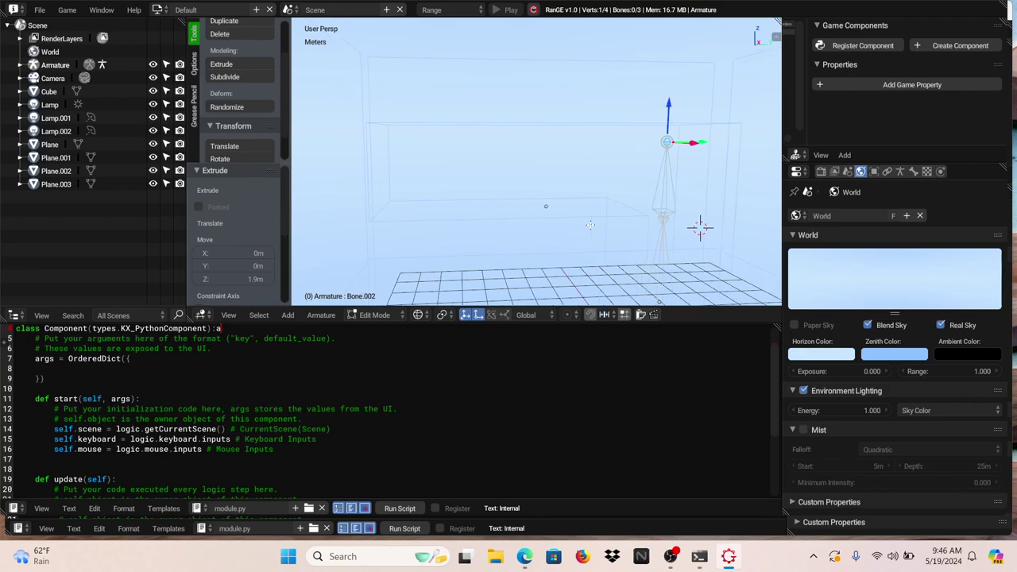
pyautogui.press('e')
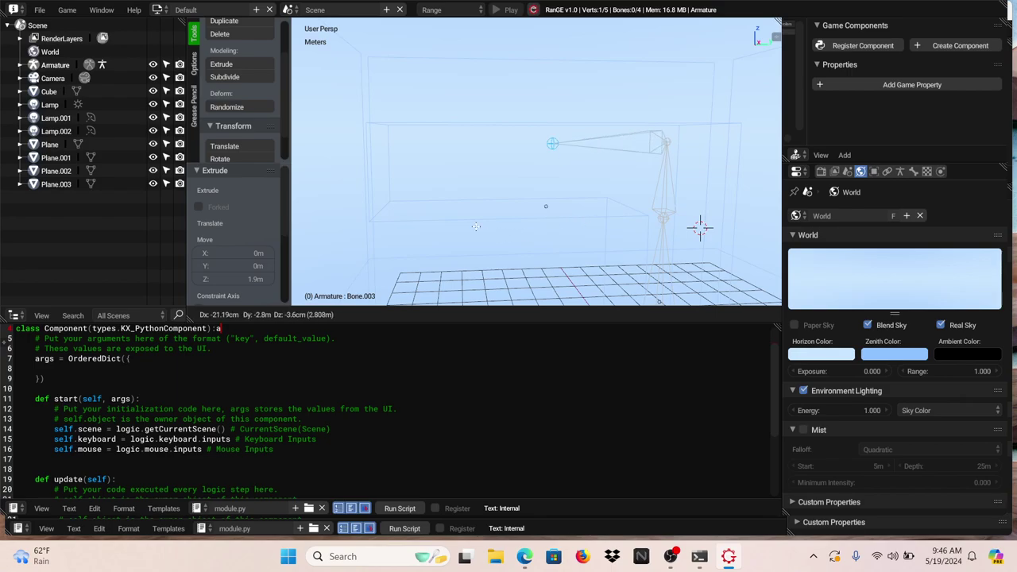
pyautogui.press('x')
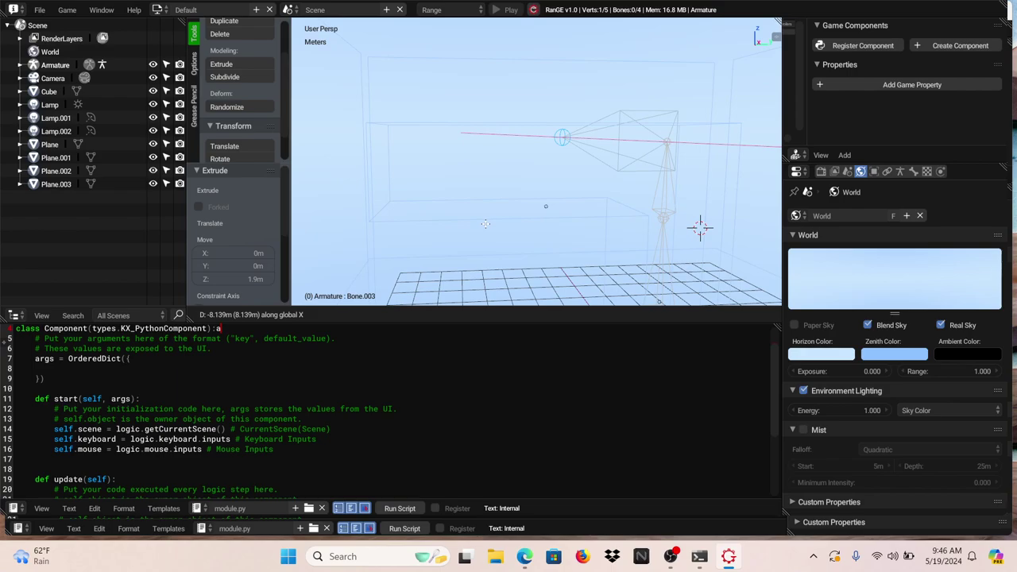
pyautogui.press('y')
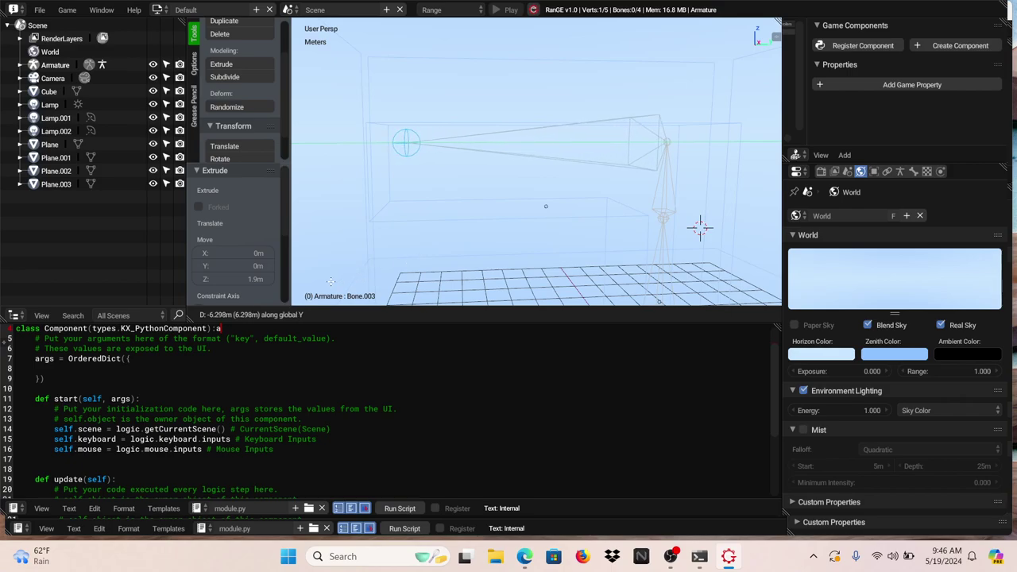
pyautogui.click(331, 282)
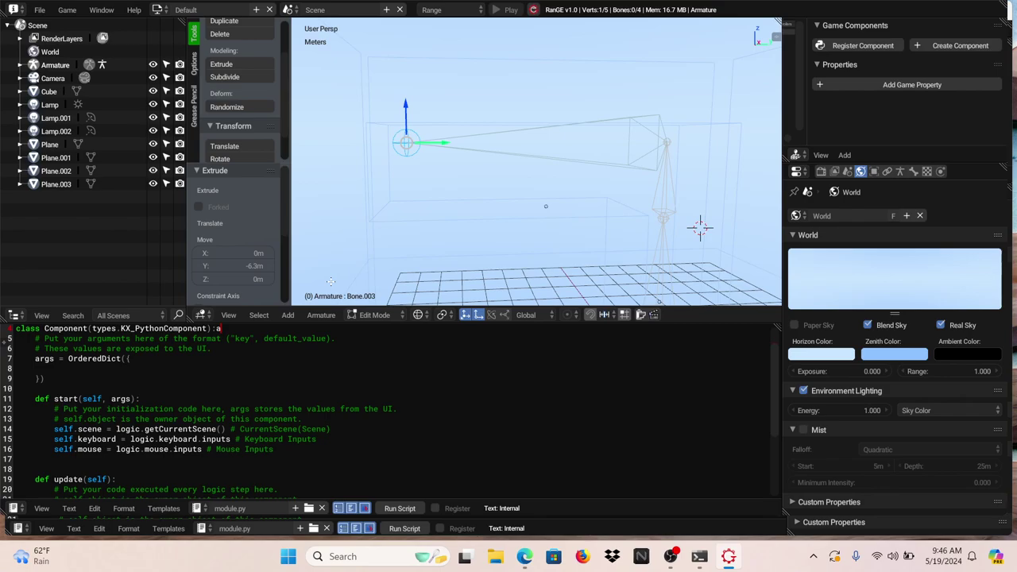
# Extrude a freehand zigzag chain of six bones, each about 0.6 to 1.2 m long, from the arm bone's tip back toward the leg.
pyautogui.press('e')
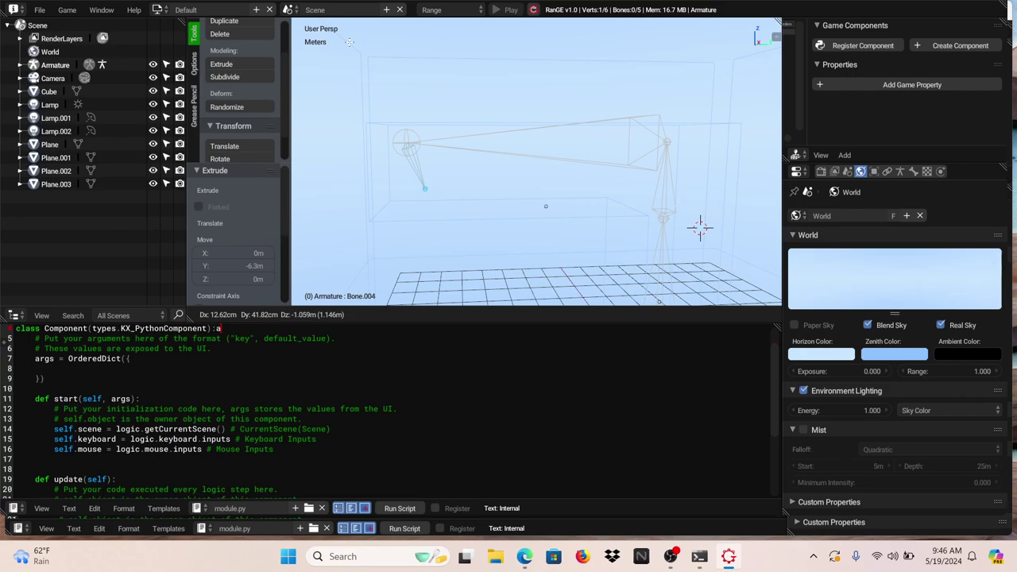
pyautogui.click(349, 42)
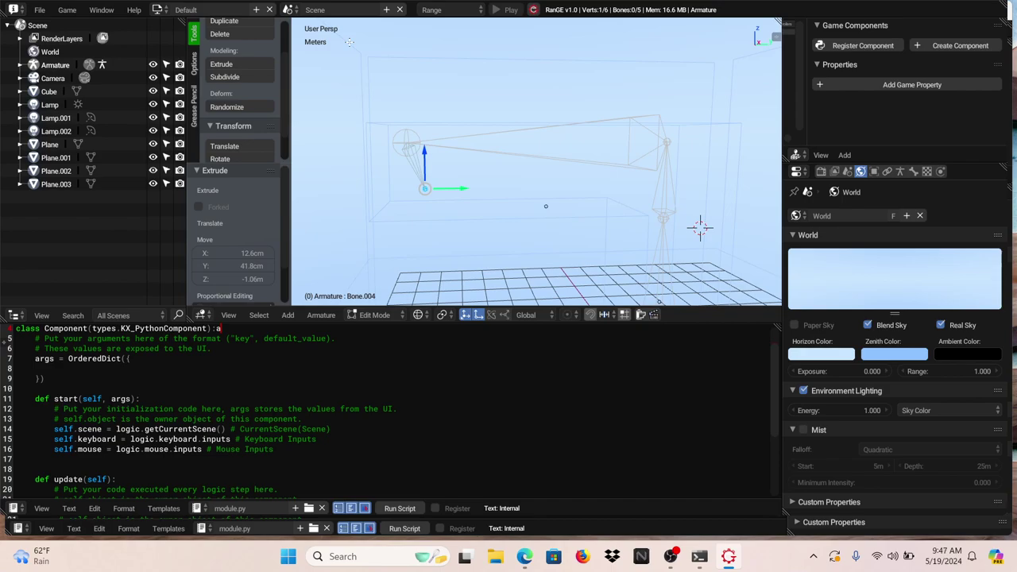
pyautogui.press('e')
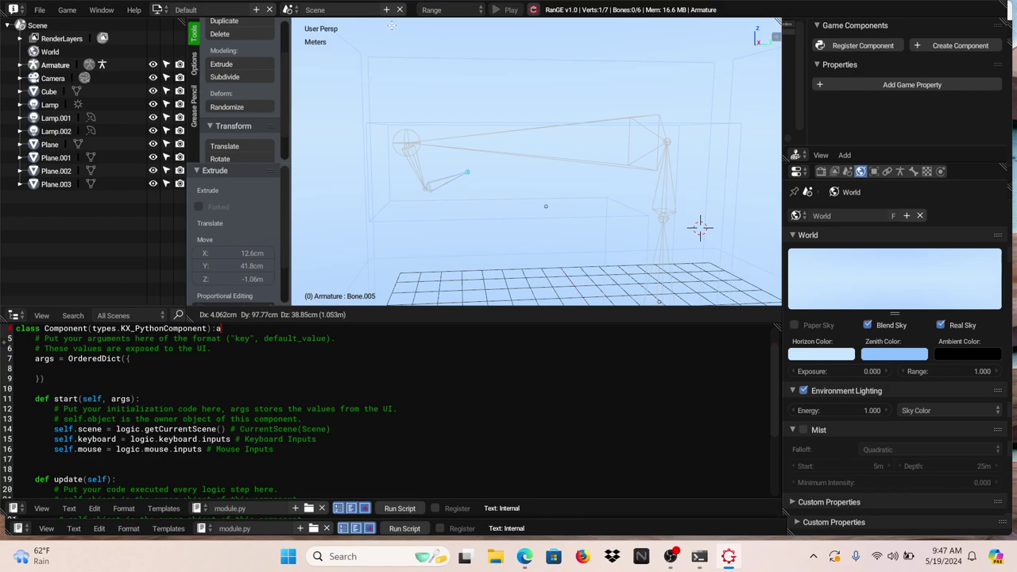
pyautogui.click(392, 26)
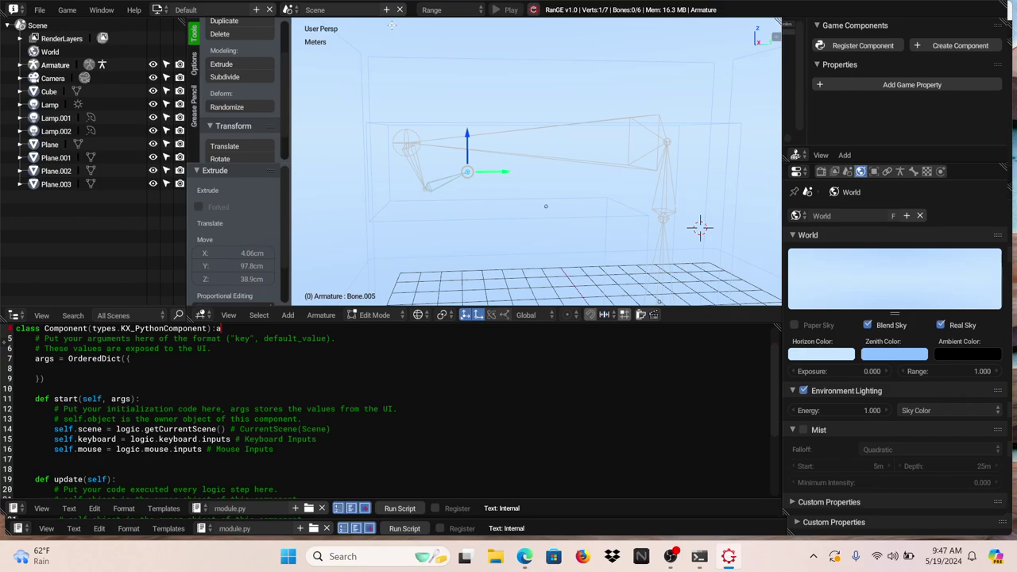
pyautogui.press('e')
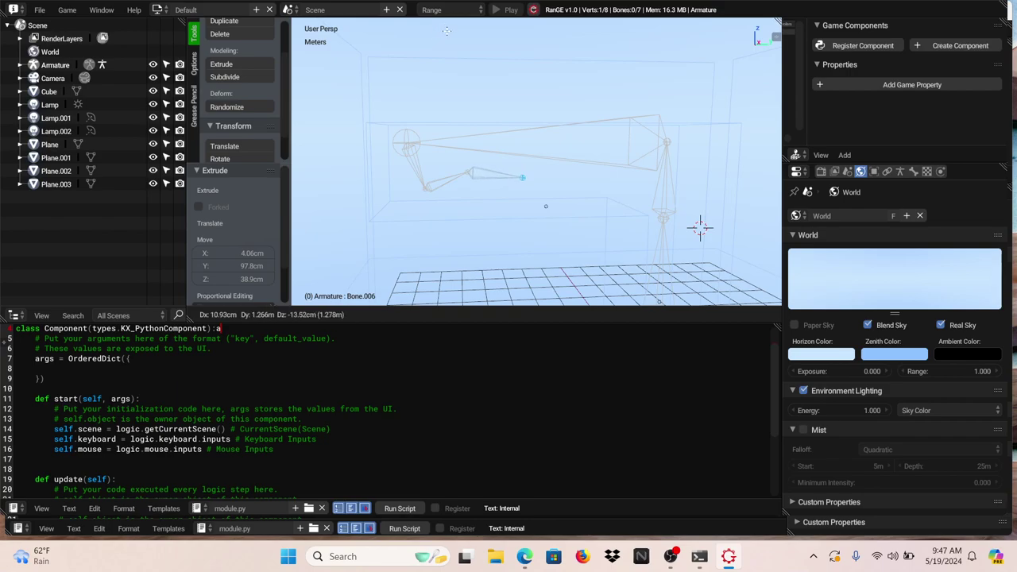
pyautogui.click(441, 43)
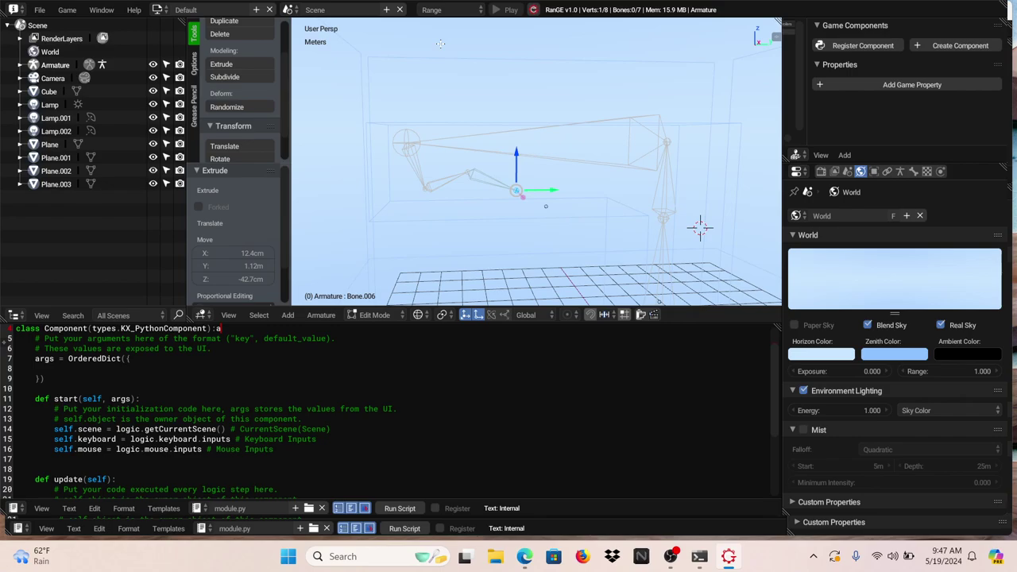
pyautogui.press('e')
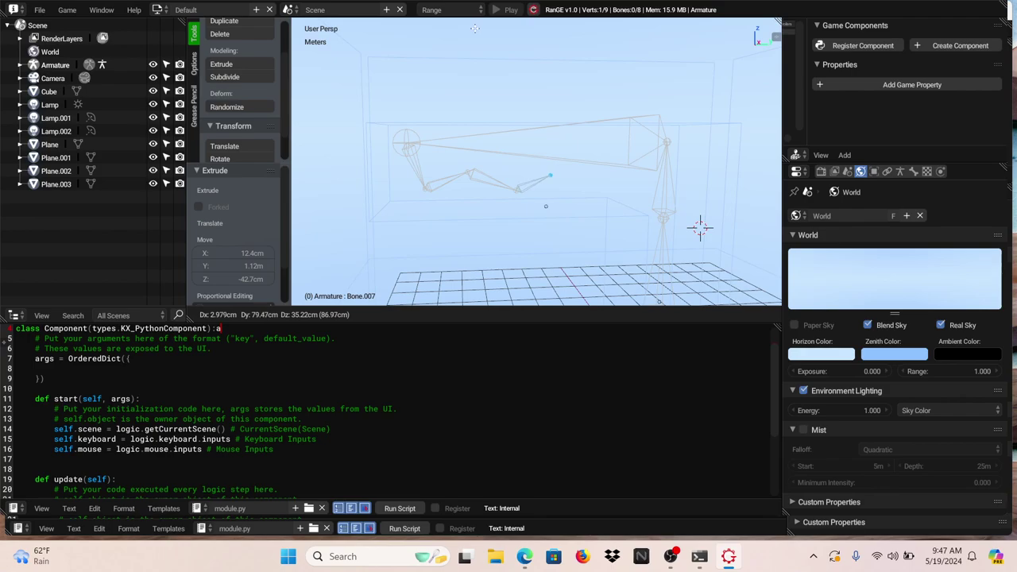
pyautogui.click(474, 28)
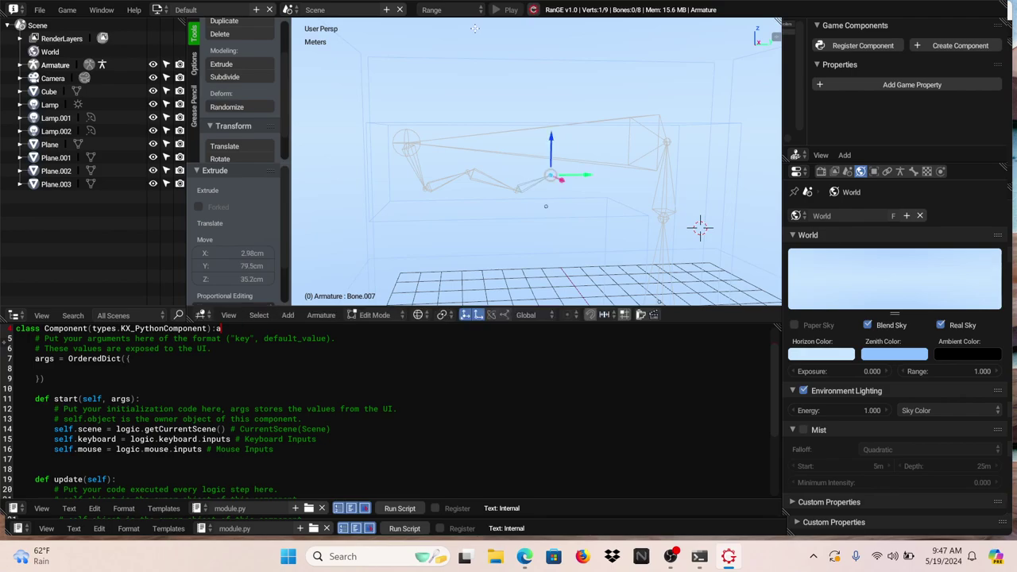
pyautogui.press('e')
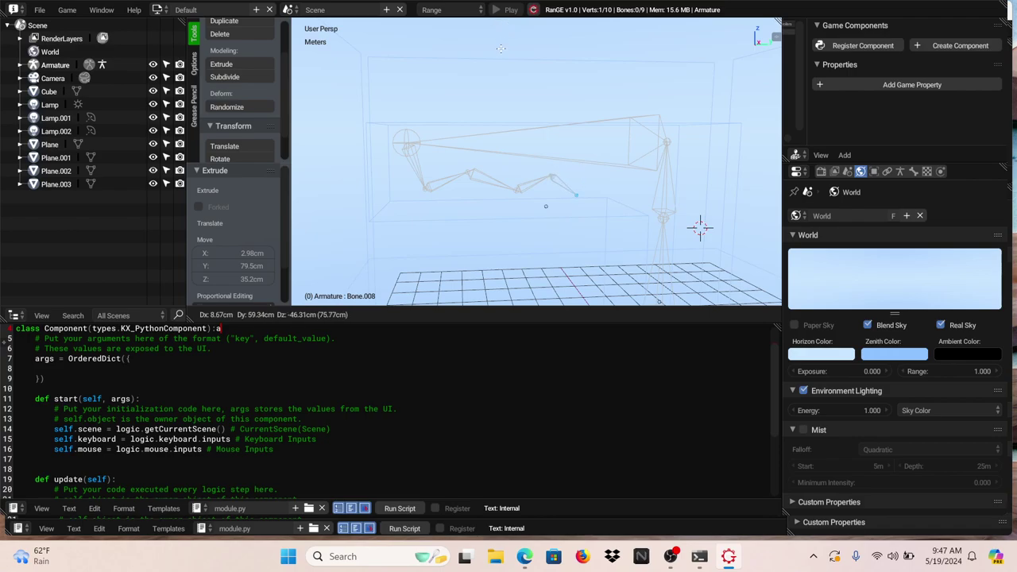
pyautogui.click(506, 44)
pyautogui.press('e')
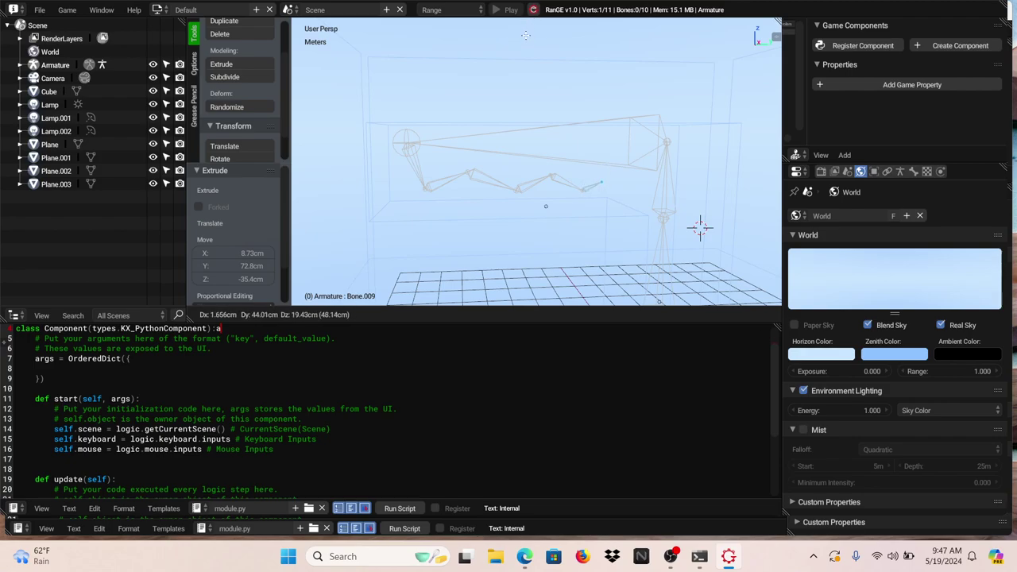
pyautogui.click(532, 32)
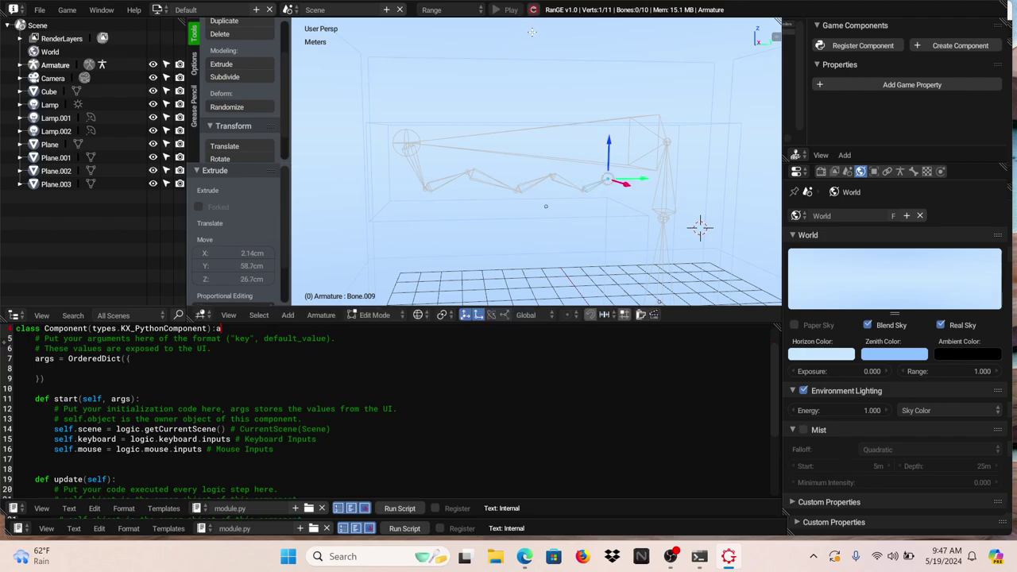
# Extrude one more zigzag bone about 0.68 m long from the chain's tip, and return to solid shading in Object Mode.
pyautogui.press('e')
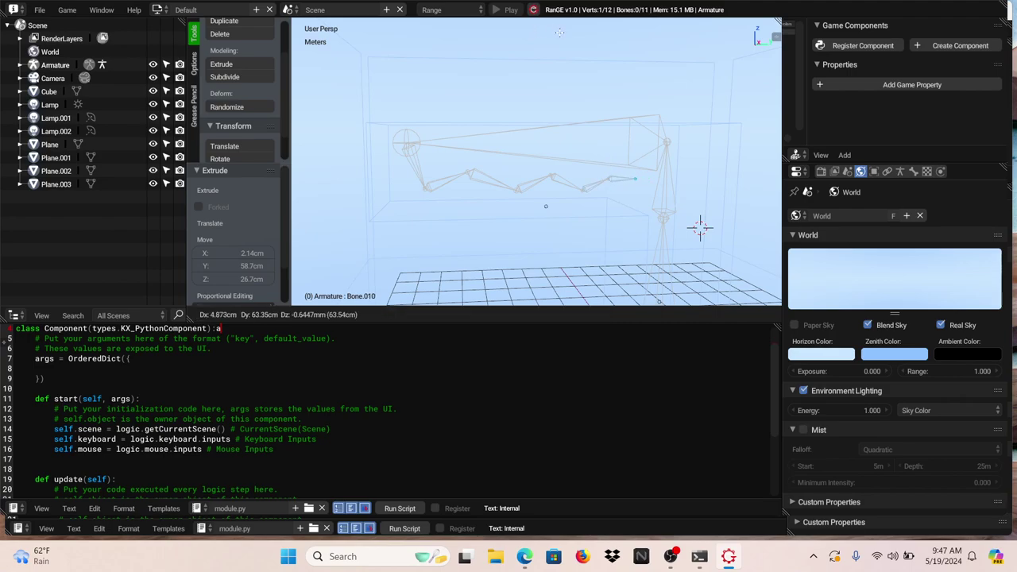
pyautogui.click(557, 48)
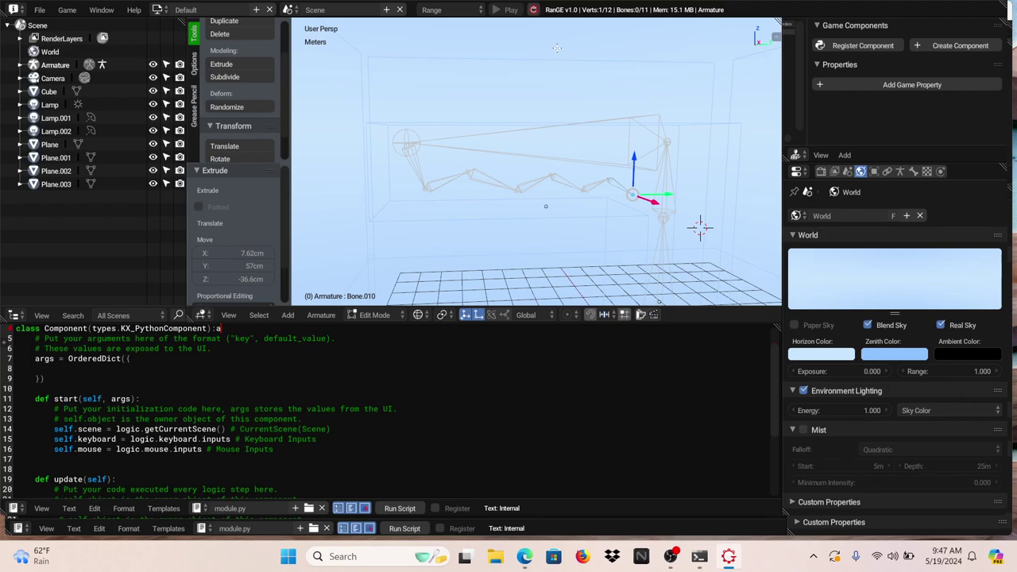
pyautogui.press('z')
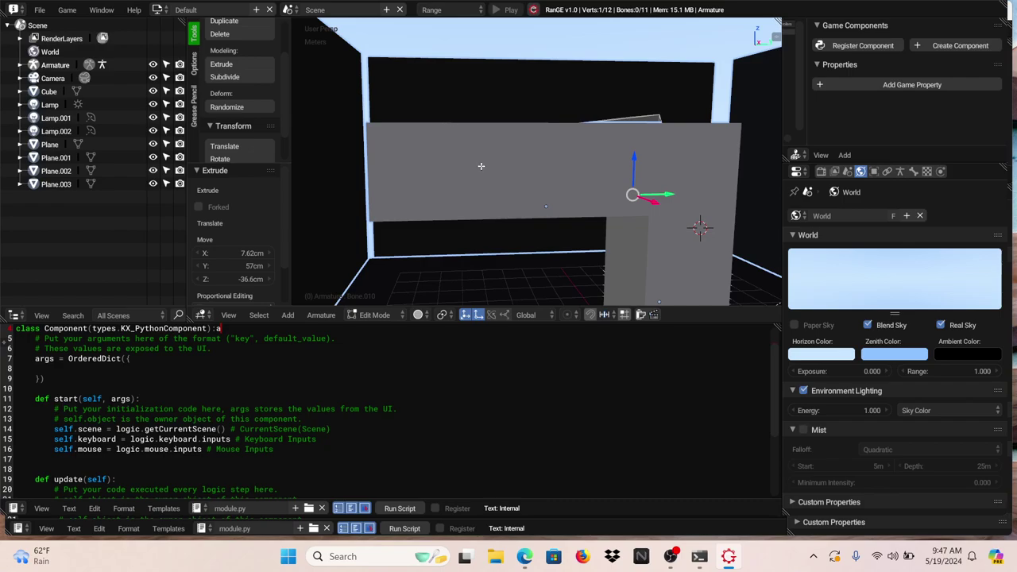
pyautogui.press('Tab')
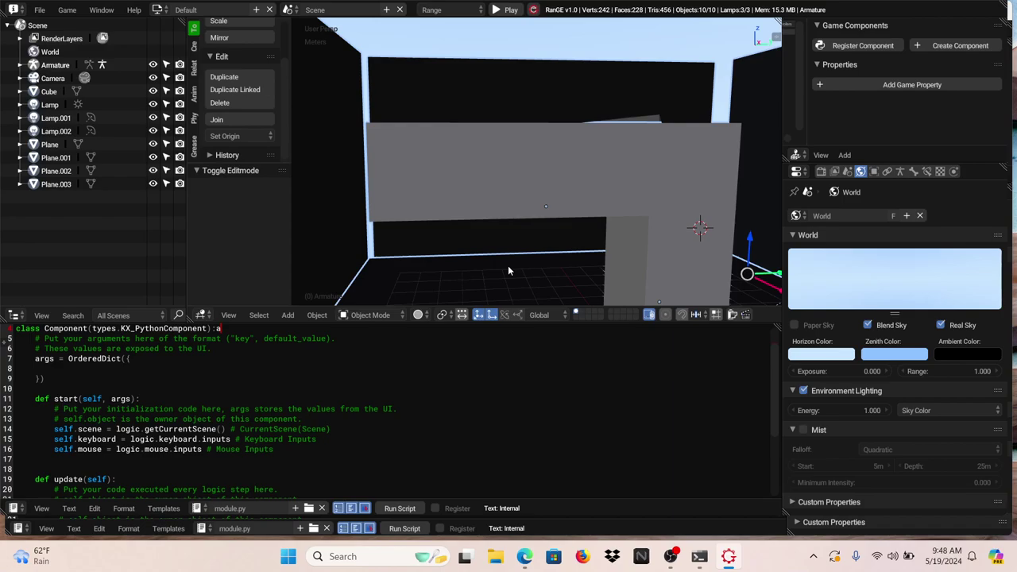
# Parent the L-shaped Cube mesh to the Armature with automatic weights.
pyautogui.keyDown('ctrl'); pyautogui.scroll(-5, 510, 271); pyautogui.keyUp('ctrl')
pyautogui.keyDown('ctrl'); pyautogui.scroll(-4, 510, 271); pyautogui.keyUp('ctrl')
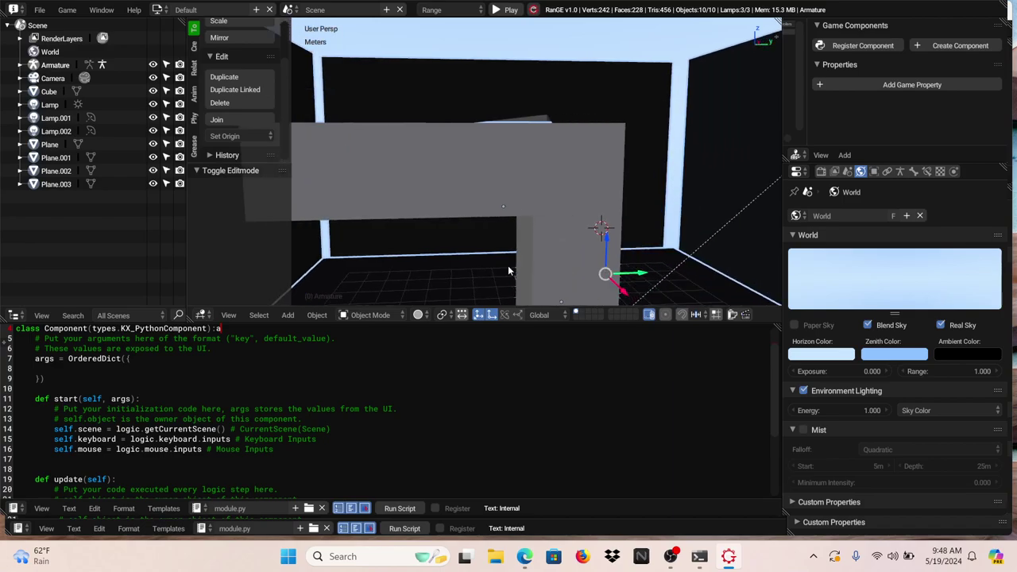
pyautogui.keyDown('ctrl'); pyautogui.scroll(-3, 510, 271); pyautogui.keyUp('ctrl')
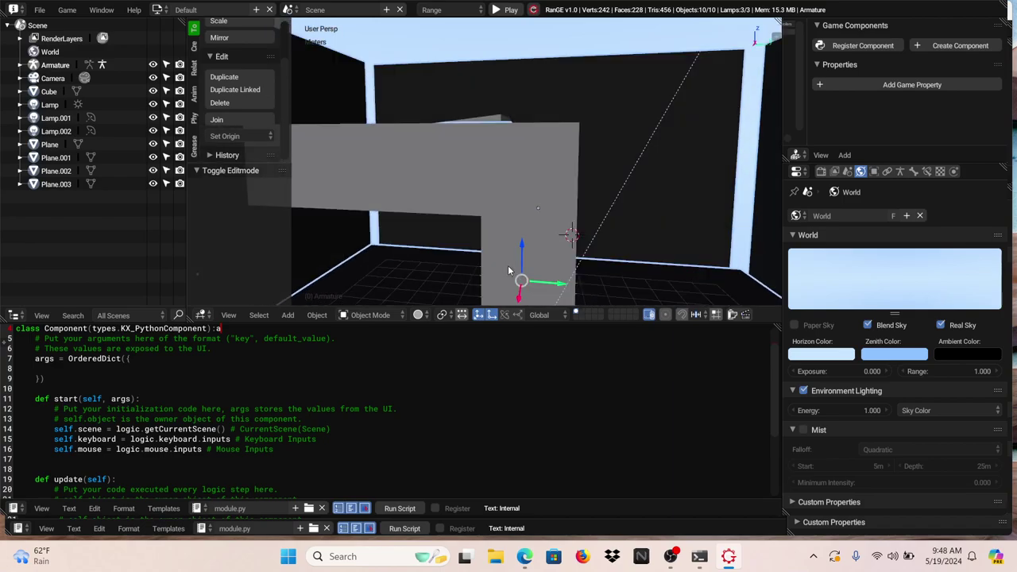
pyautogui.keyDown('ctrl'); pyautogui.scroll(-3, 510, 271); pyautogui.keyUp('ctrl')
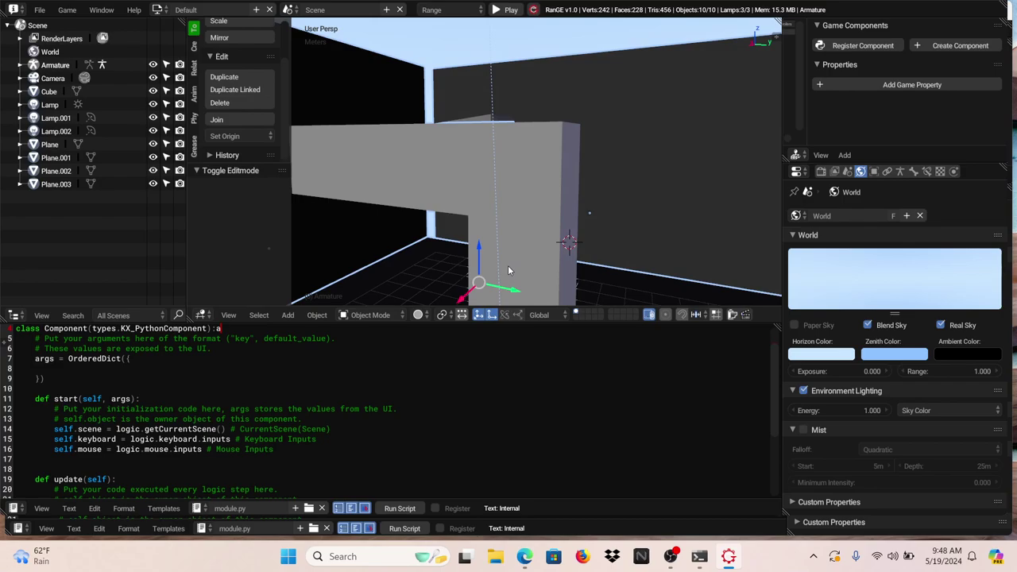
pyautogui.keyDown('shift'); pyautogui.scroll(-8, 510, 271); pyautogui.keyUp('shift')
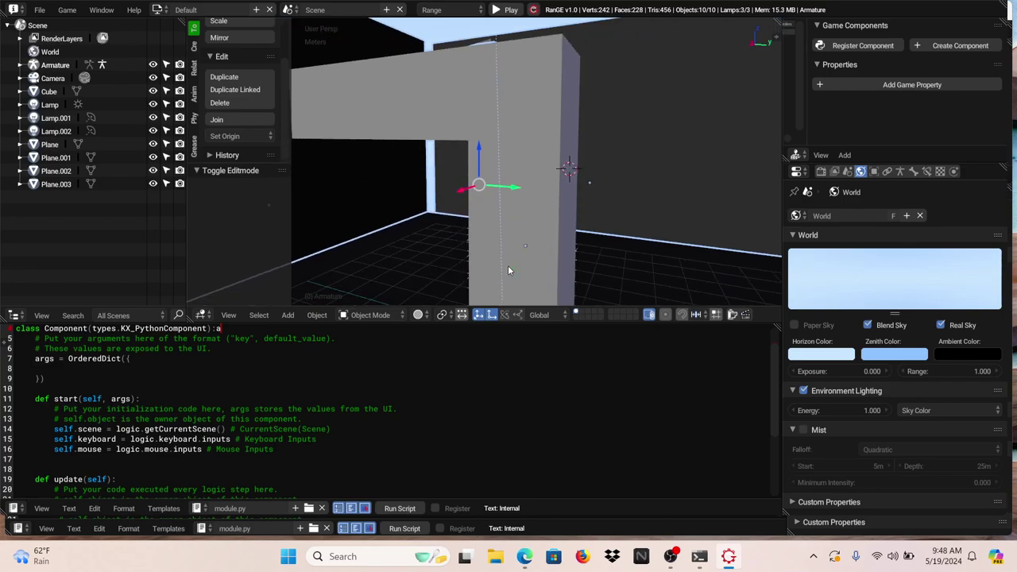
pyautogui.keyDown('shift'); pyautogui.scroll(-3, 509, 271); pyautogui.keyUp('shift')
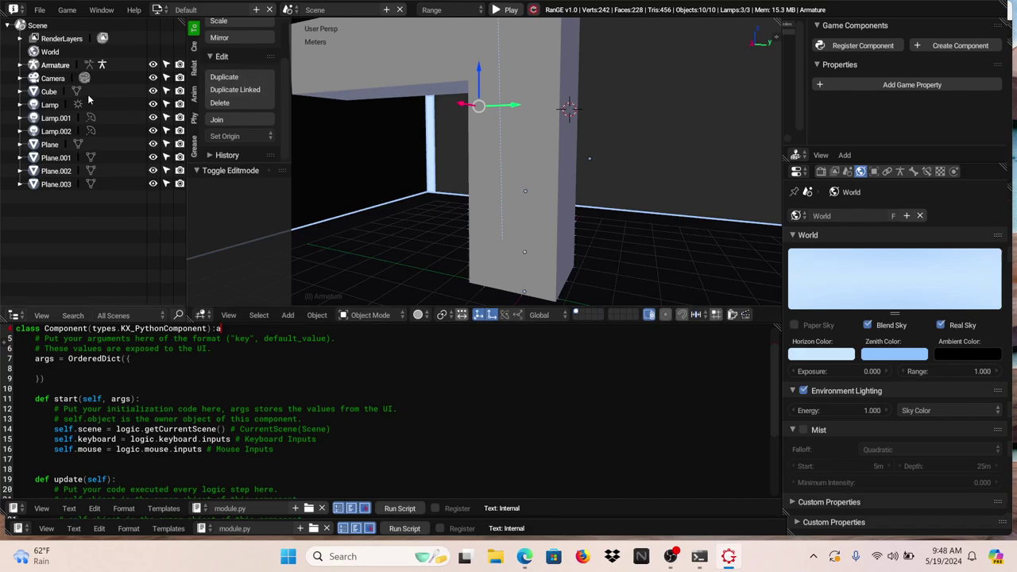
pyautogui.click(48, 93)
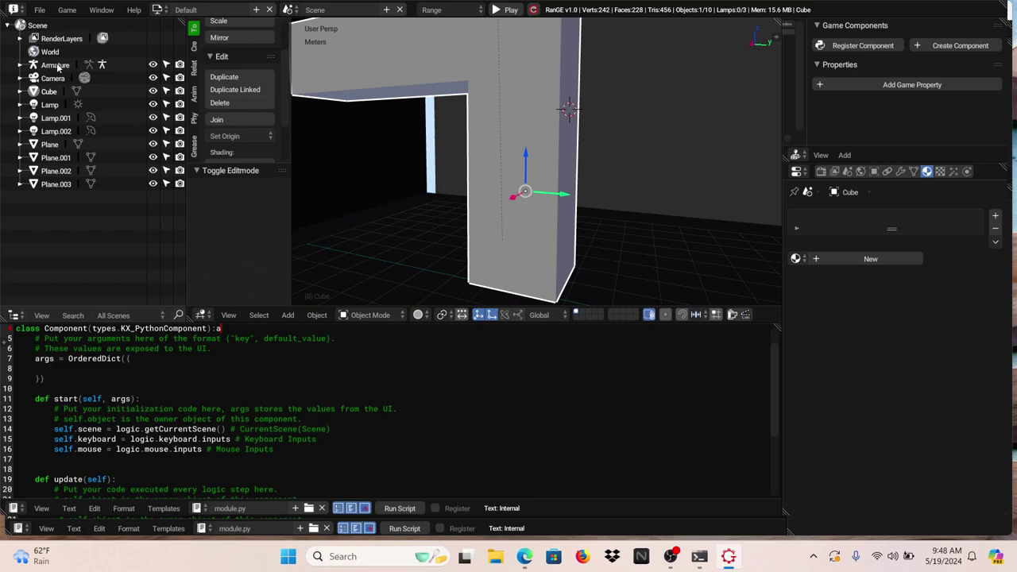
pyautogui.click(56, 67)
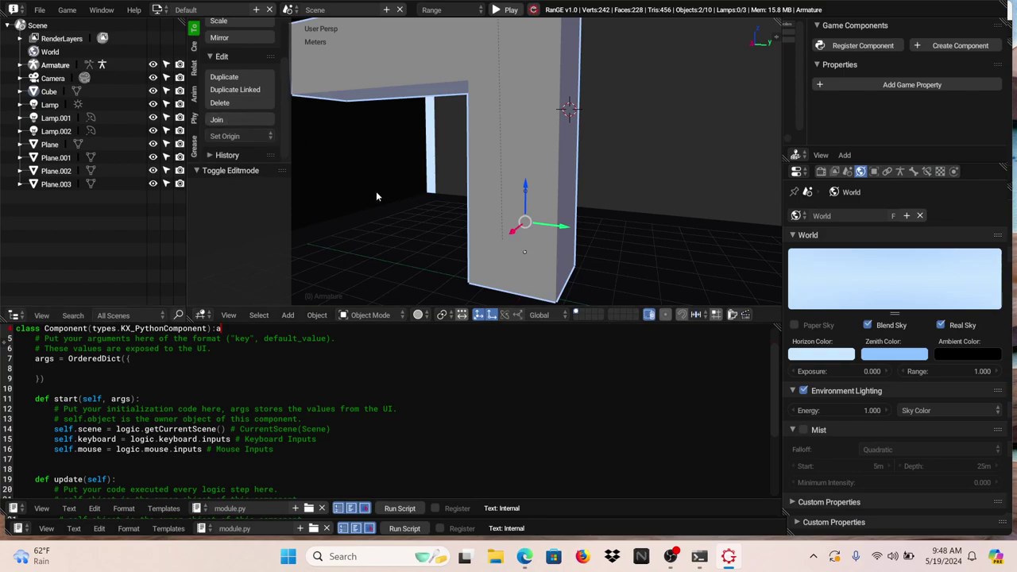
pyautogui.hotkey('ctrl', 'p')
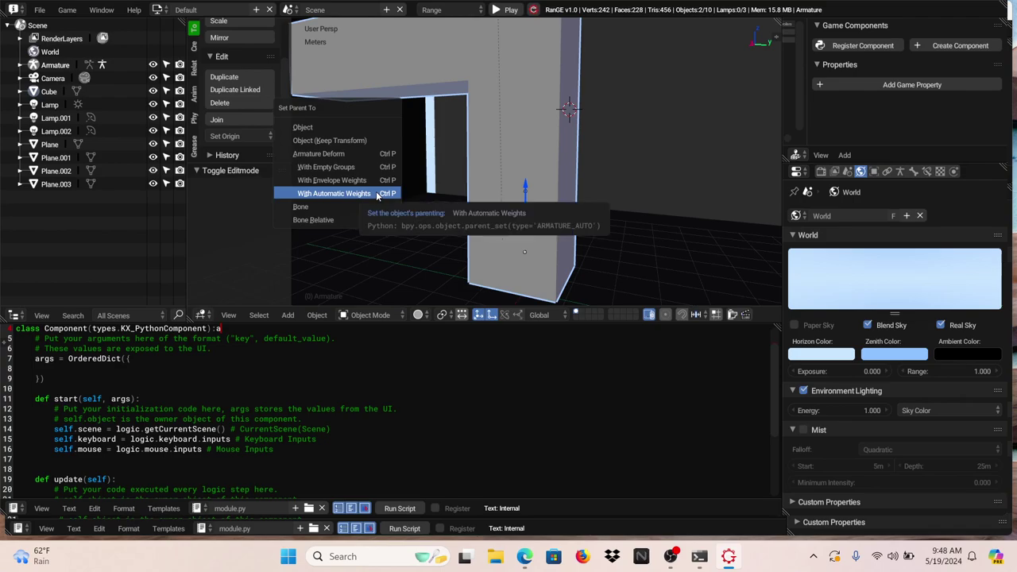
pyautogui.click(378, 194)
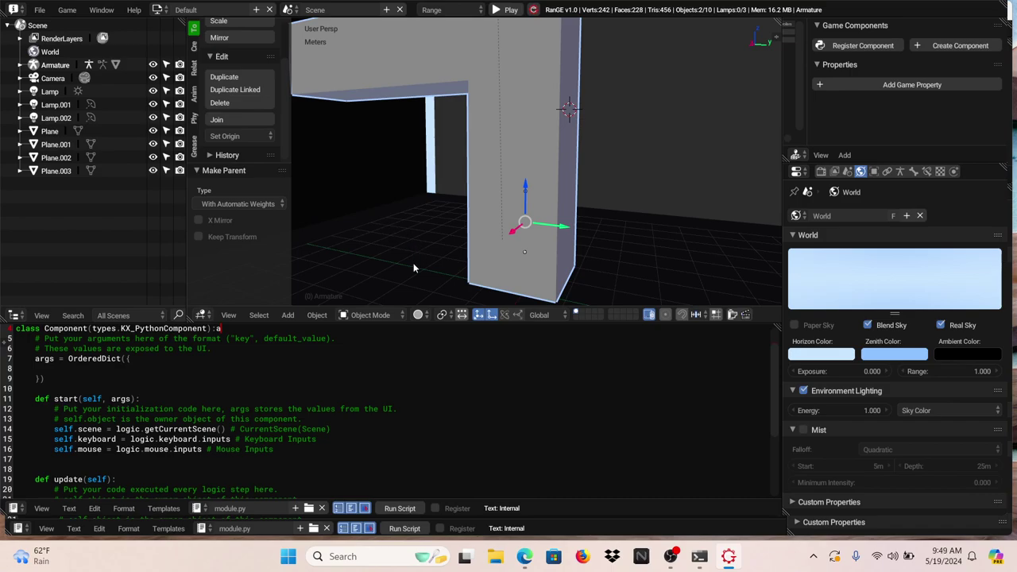
# Put the armature into Pose Mode and display the scene in wireframe.
pyautogui.scroll(-4, 413, 268)
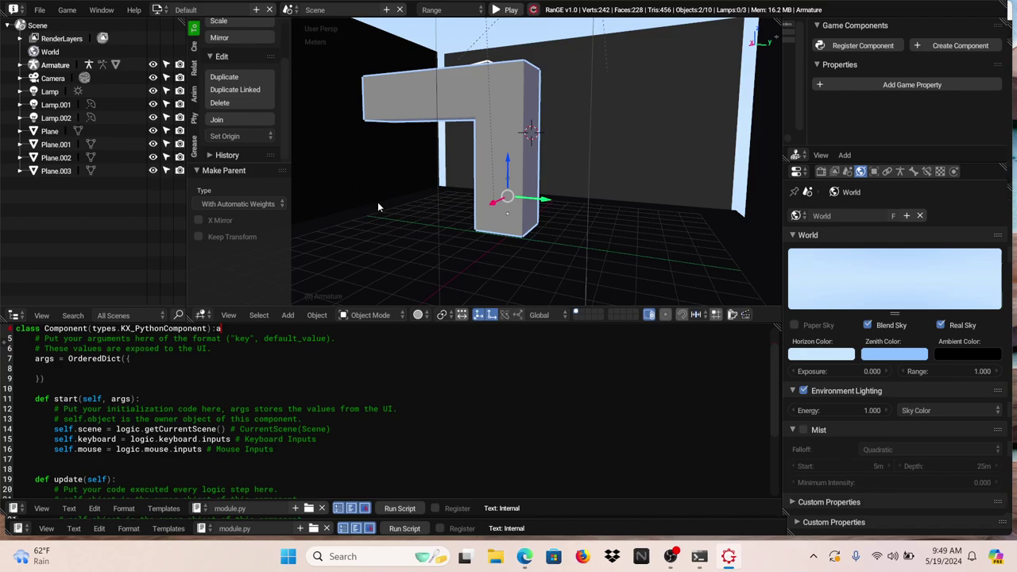
pyautogui.click(378, 316)
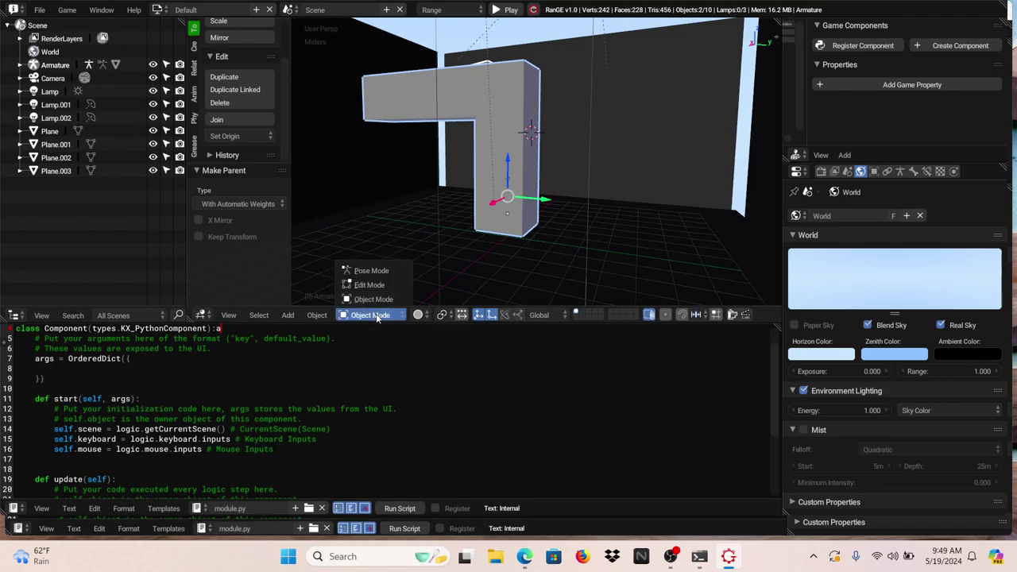
pyautogui.click(385, 272)
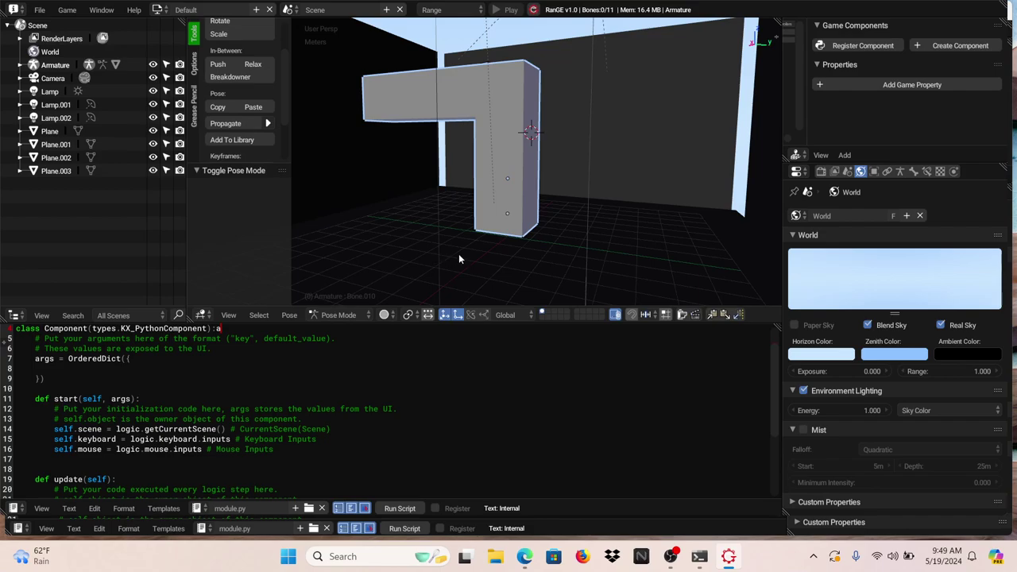
pyautogui.press('z')
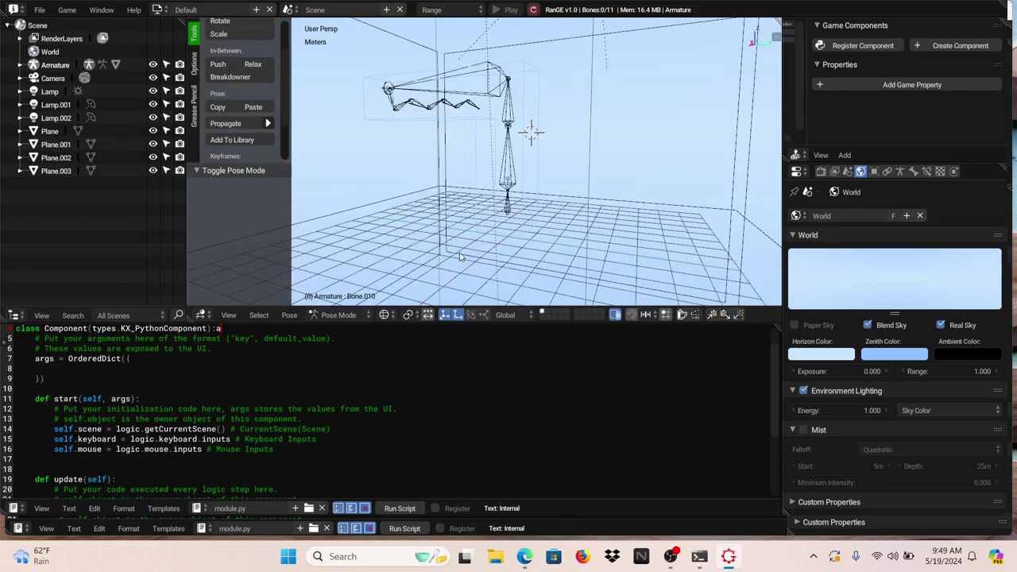
# Rotate the long horizontal arm bone about -50.1° around the global X axis.
pyautogui.click(472, 86)
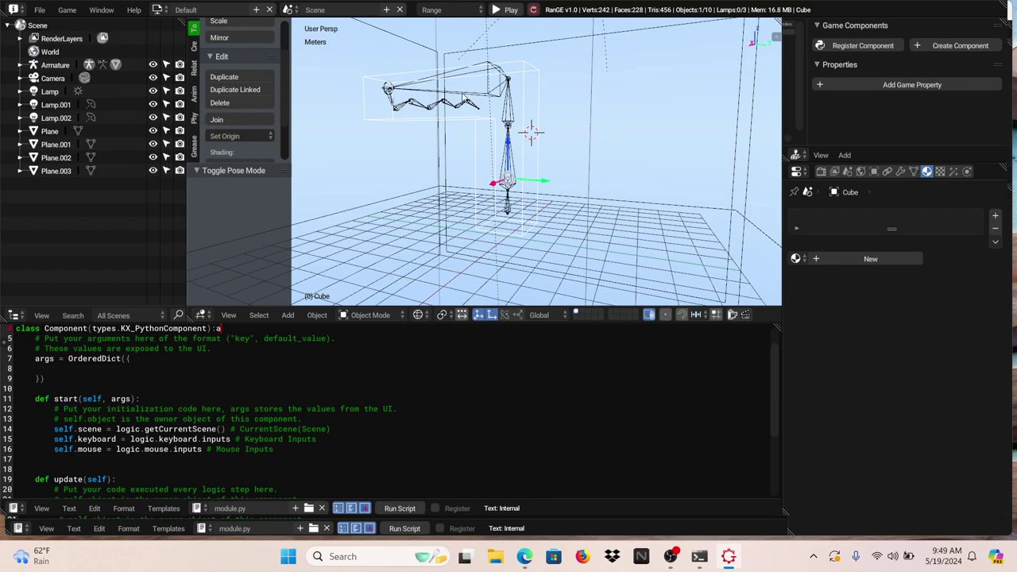
pyautogui.click(463, 94)
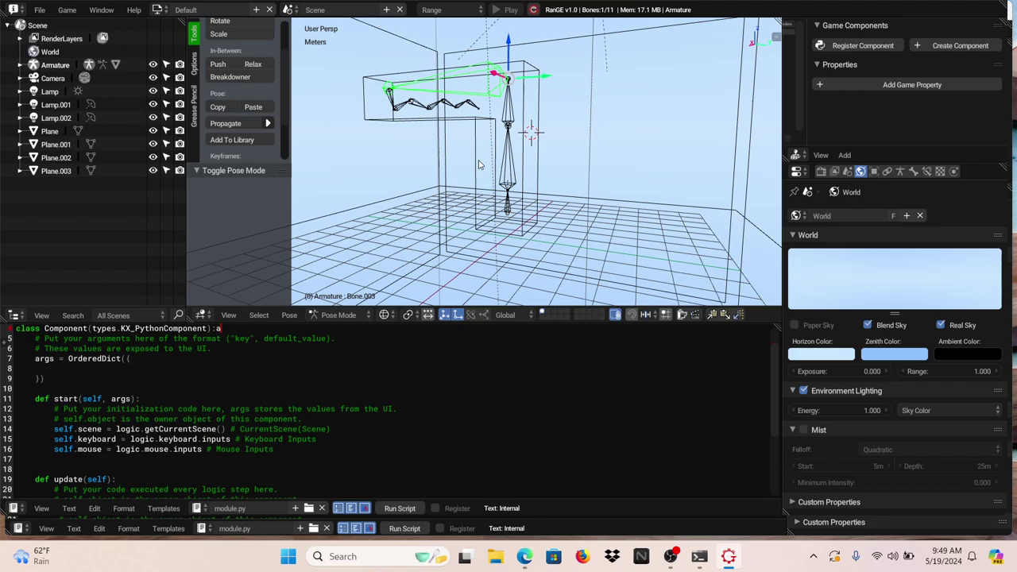
pyautogui.press('r')
pyautogui.press('y')
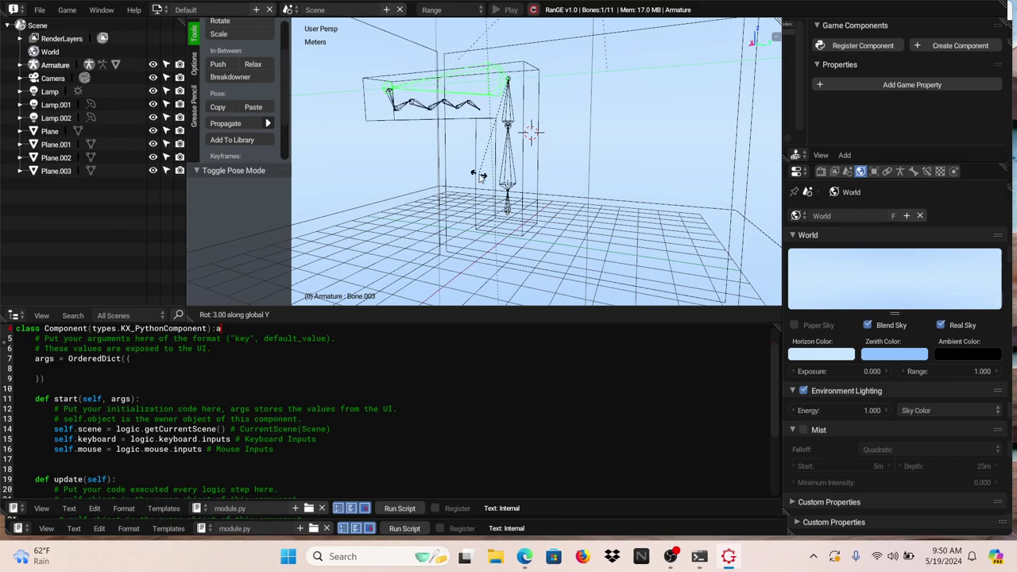
pyautogui.press('x')
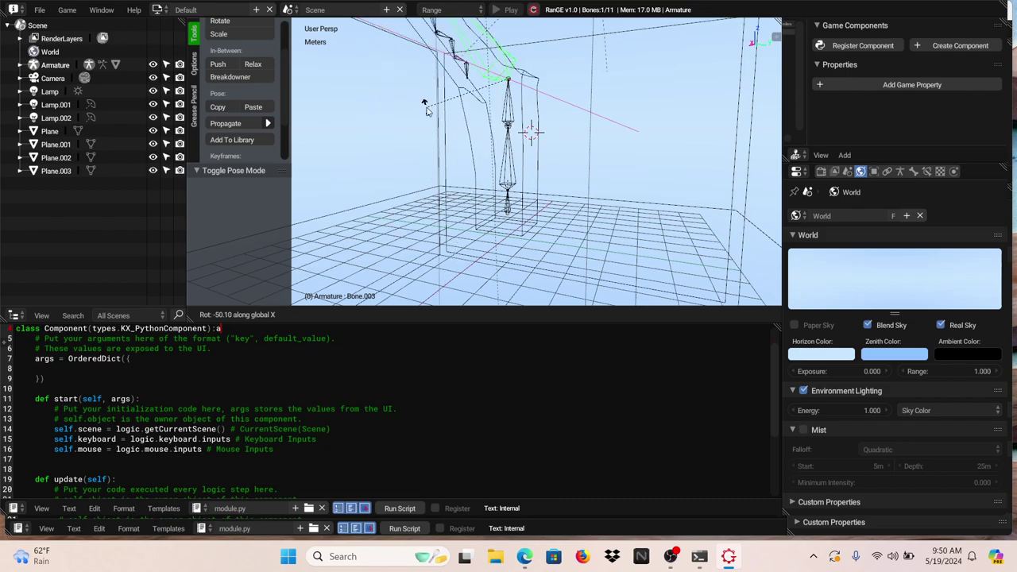
pyautogui.click(426, 111)
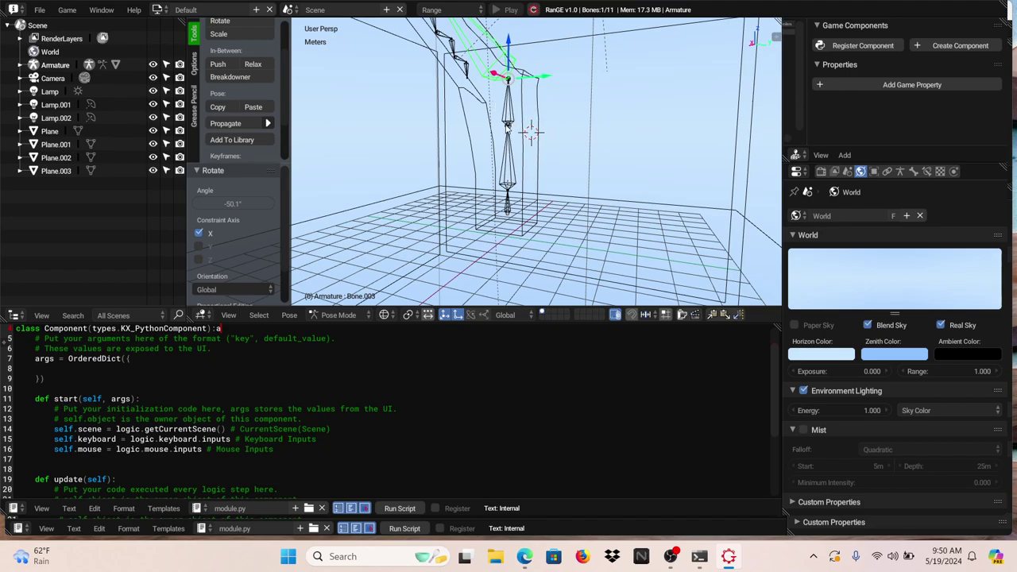
# Rotate the second bone up the leg about 45.2° around the global X axis.
pyautogui.rightClick(506, 125)
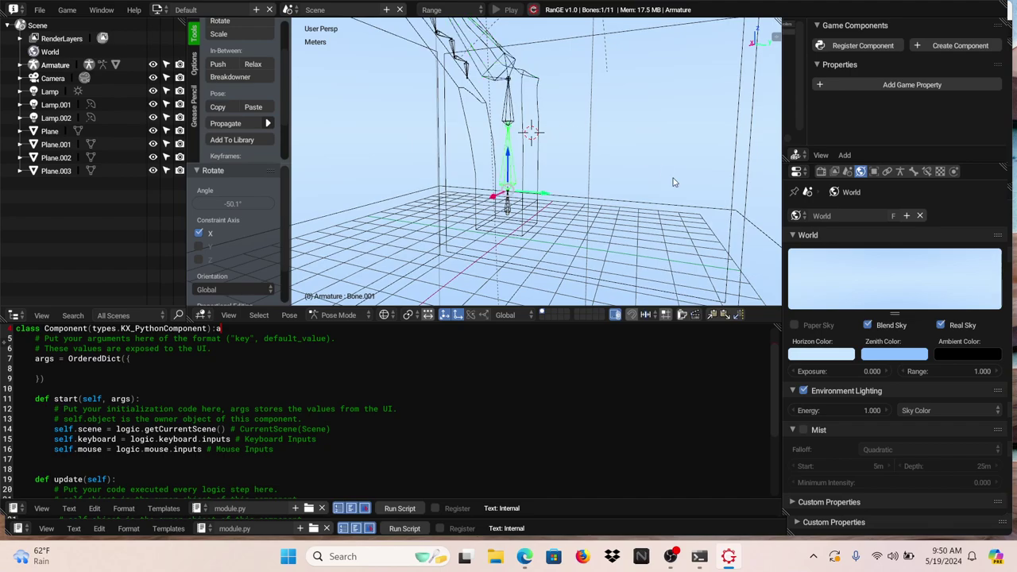
pyautogui.press('r')
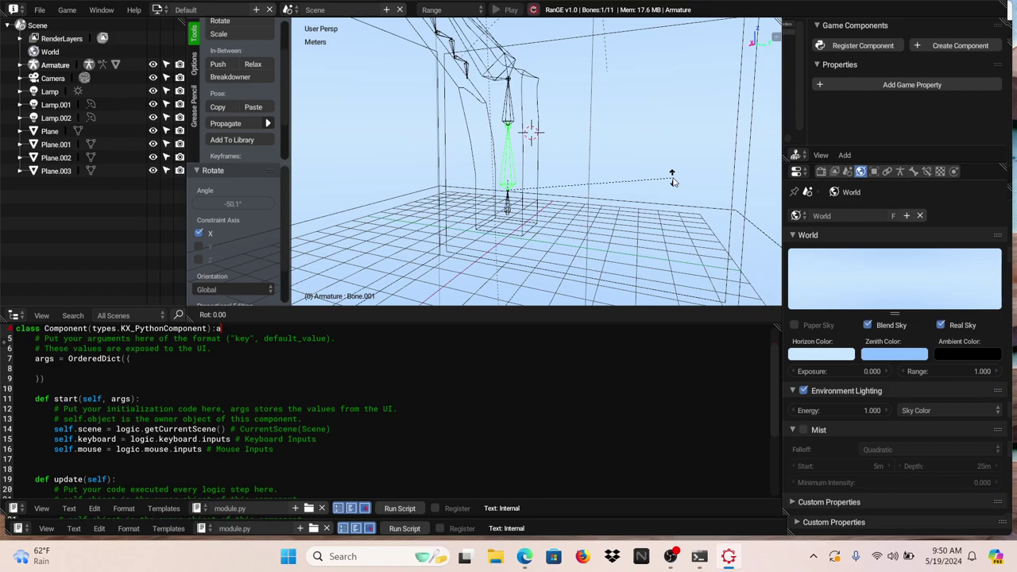
pyautogui.press('x')
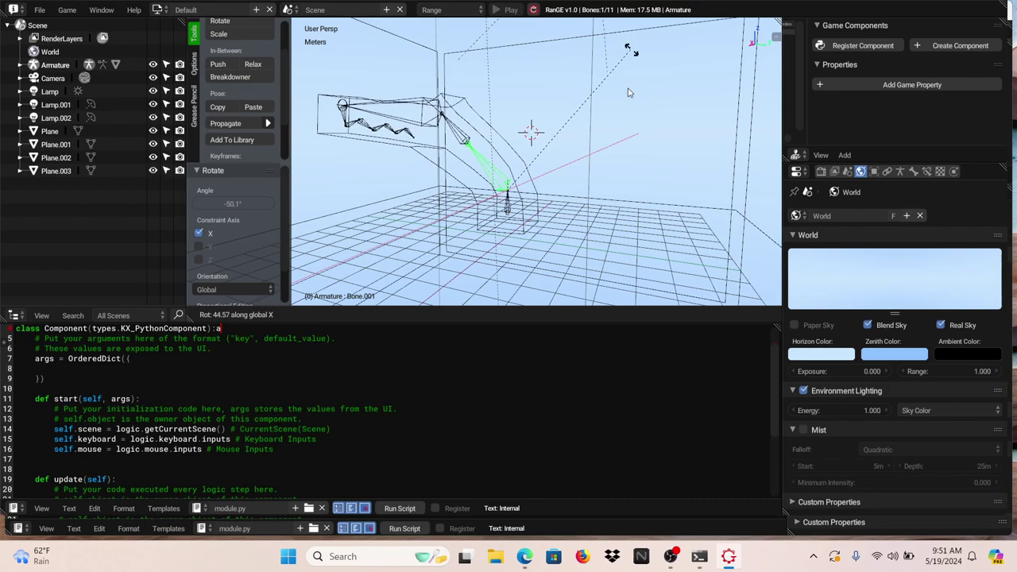
pyautogui.click(589, 98)
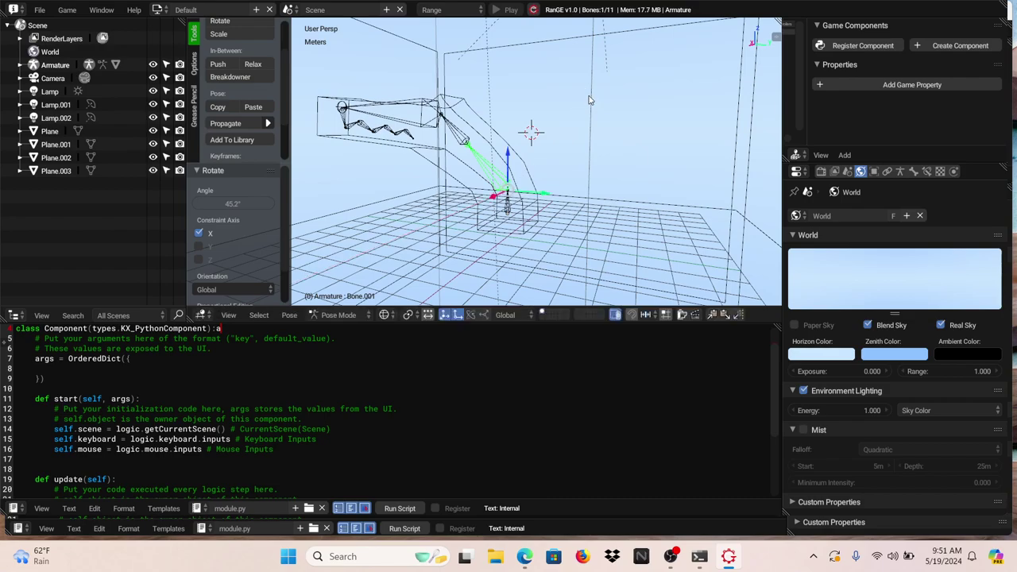
pyautogui.press('r')
pyautogui.press('y')
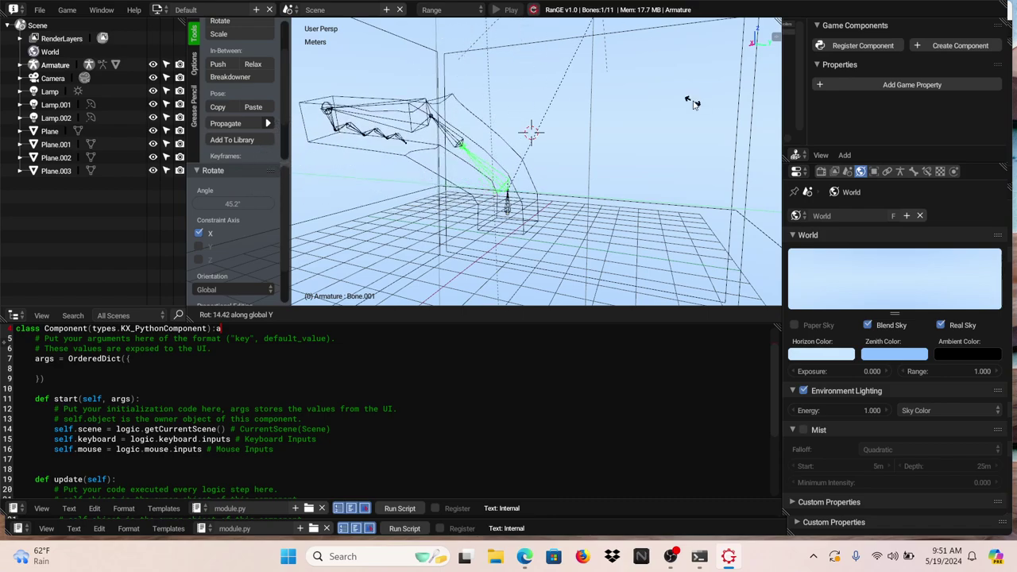
pyautogui.click(694, 293)
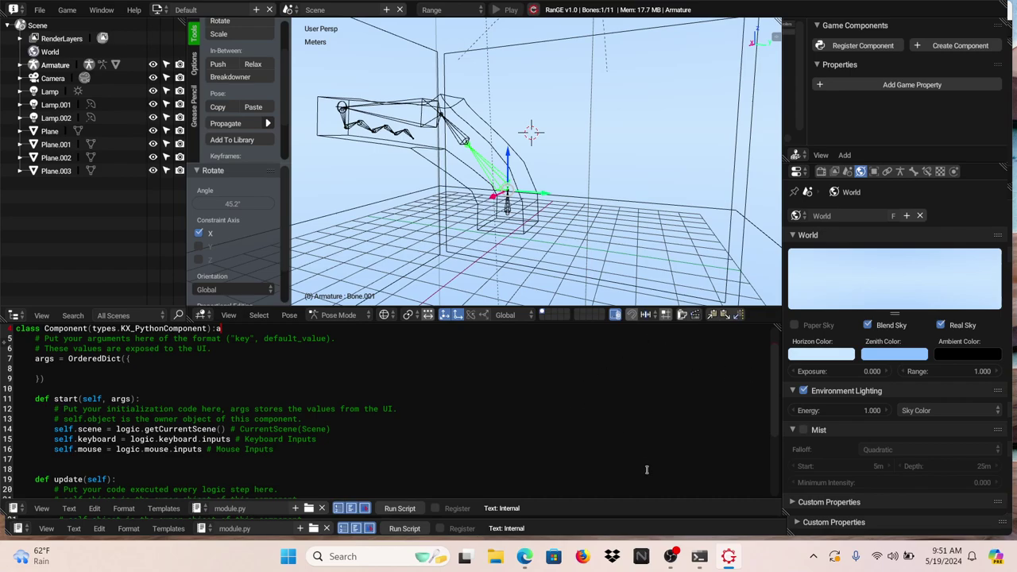
pyautogui.moveTo(674, 558)
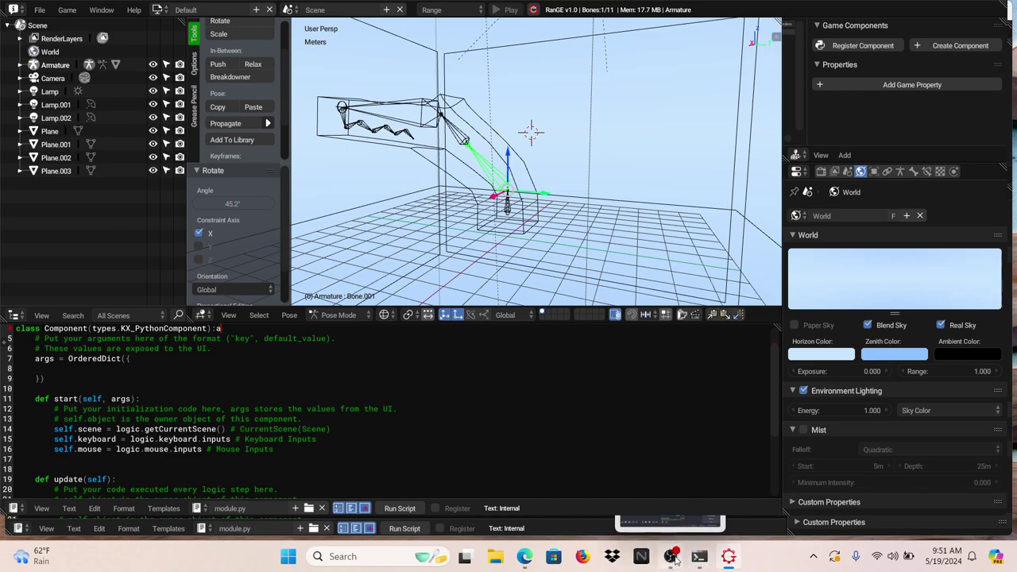